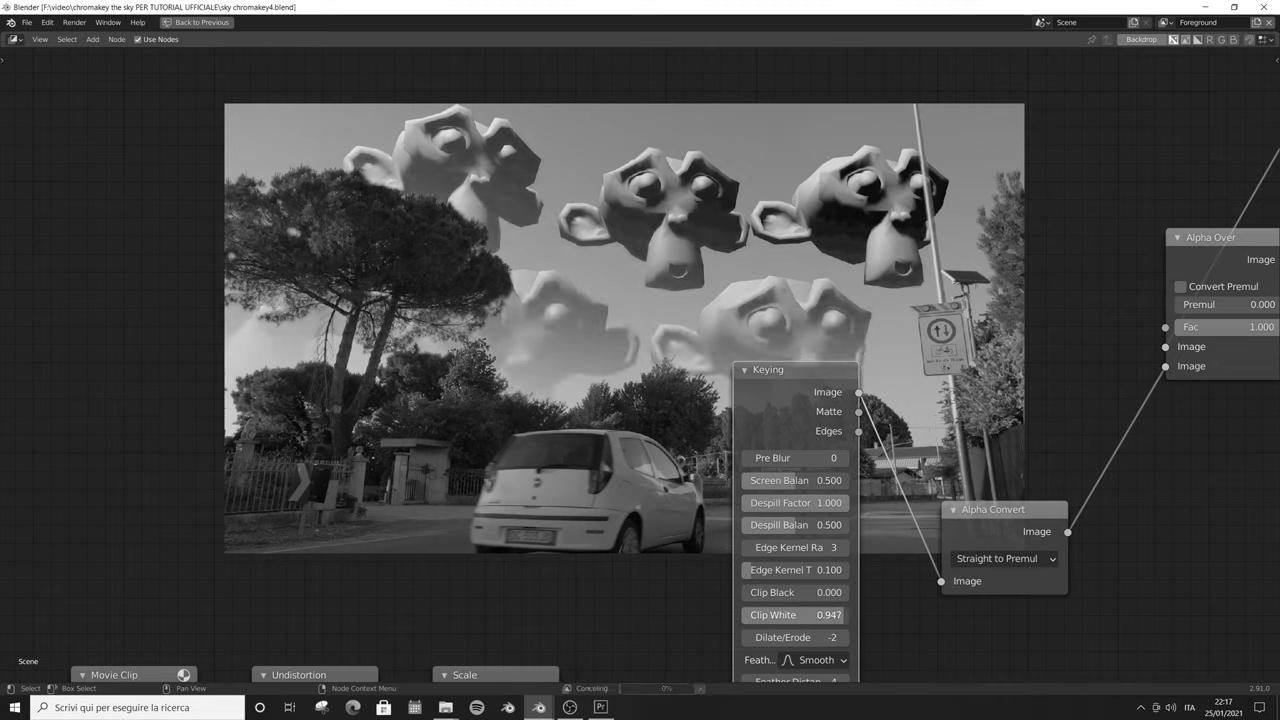
Step: Lower the Keying node's Clip White from 0.709 to about 0.510
left_click_drag(800, 615, 826, 615)
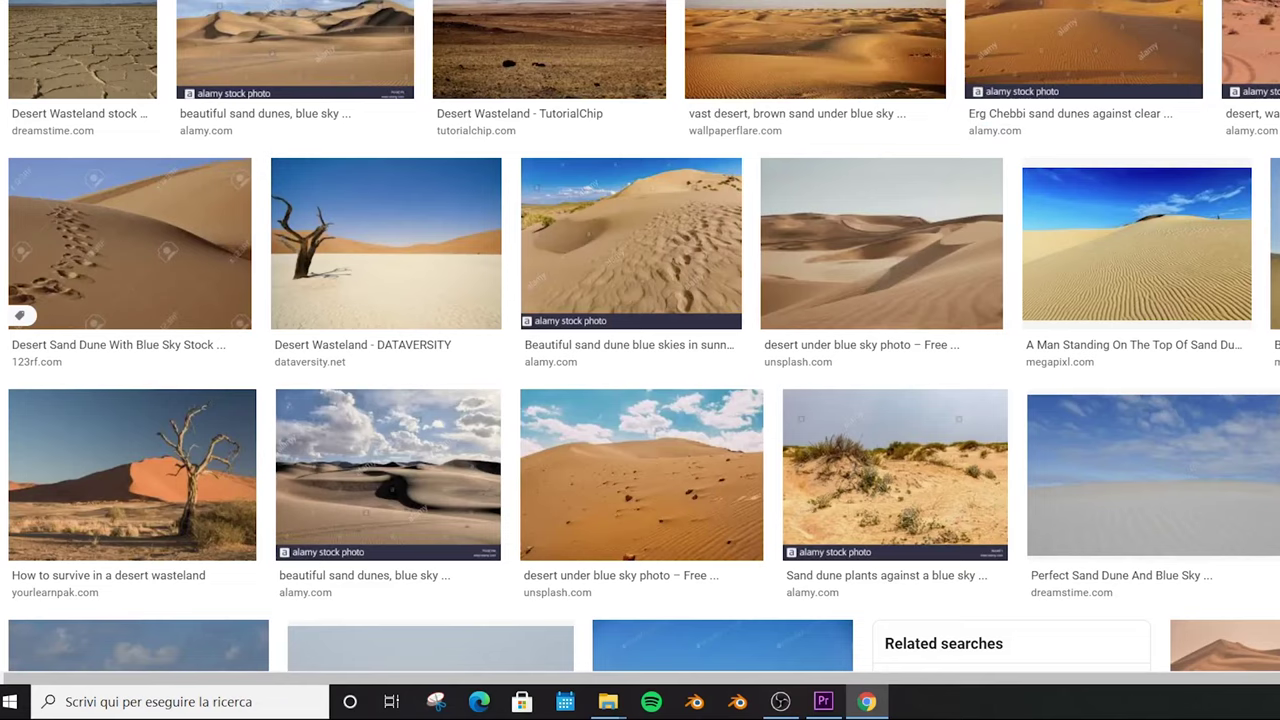
scroll(250, 135, "up", 1)
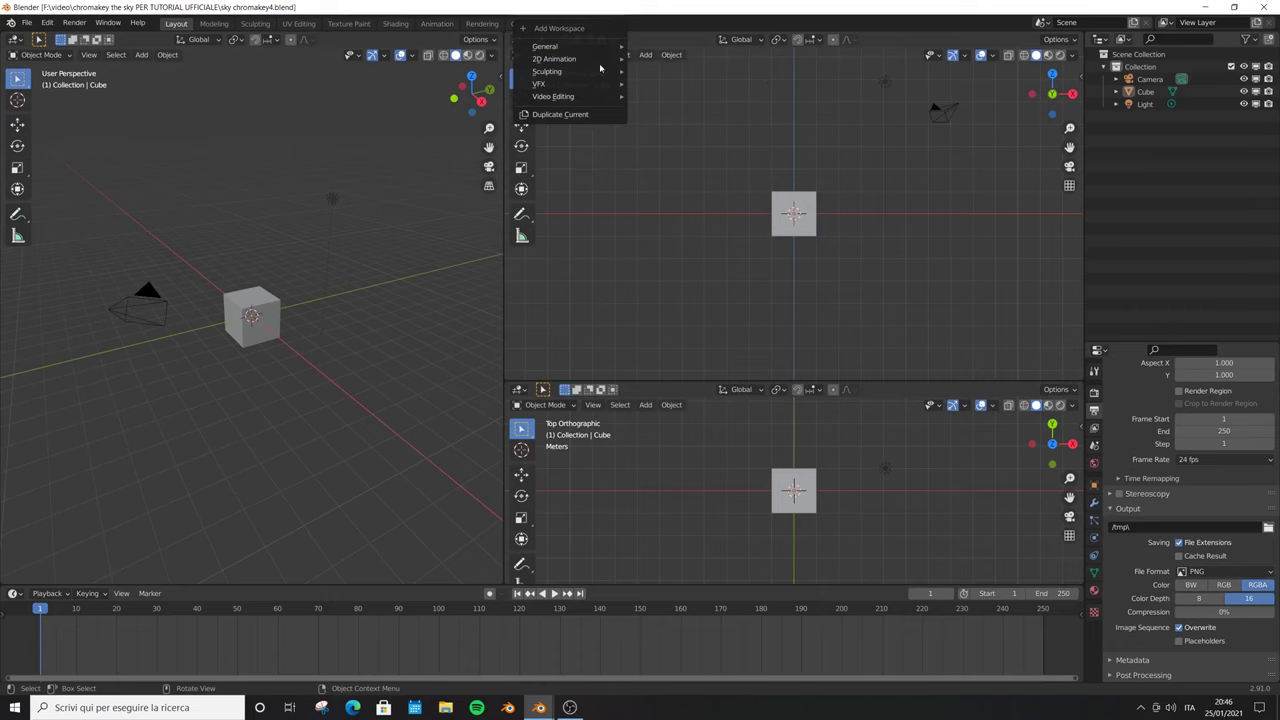
Step: Add a Motion Tracking workspace, detect features and track them forward to the clip's end
mouse_move(594, 85)
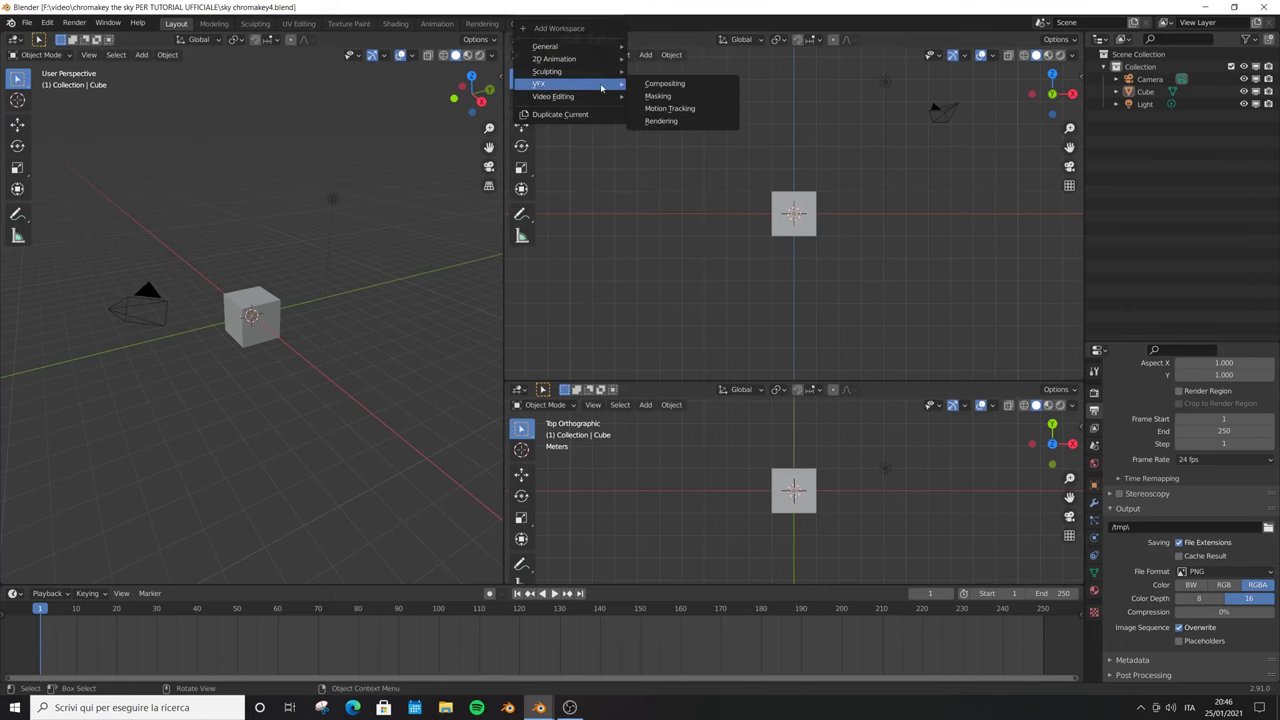
left_click(663, 108)
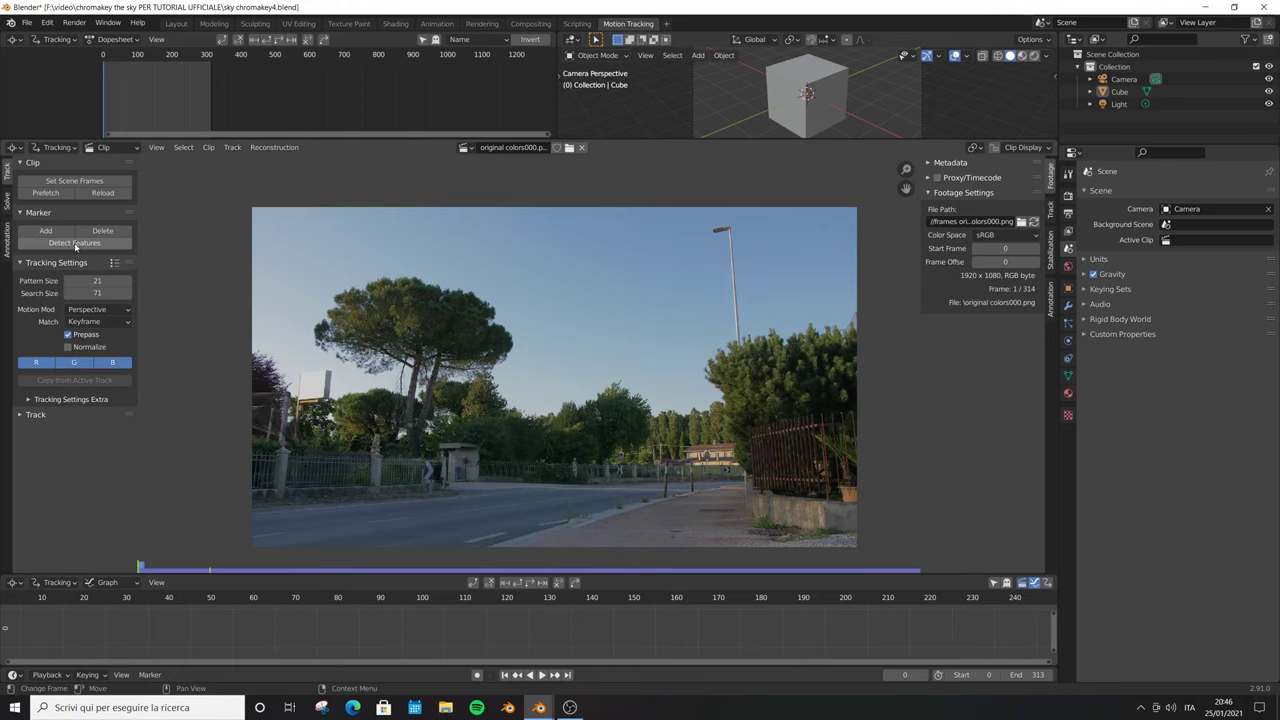
left_click(75, 244)
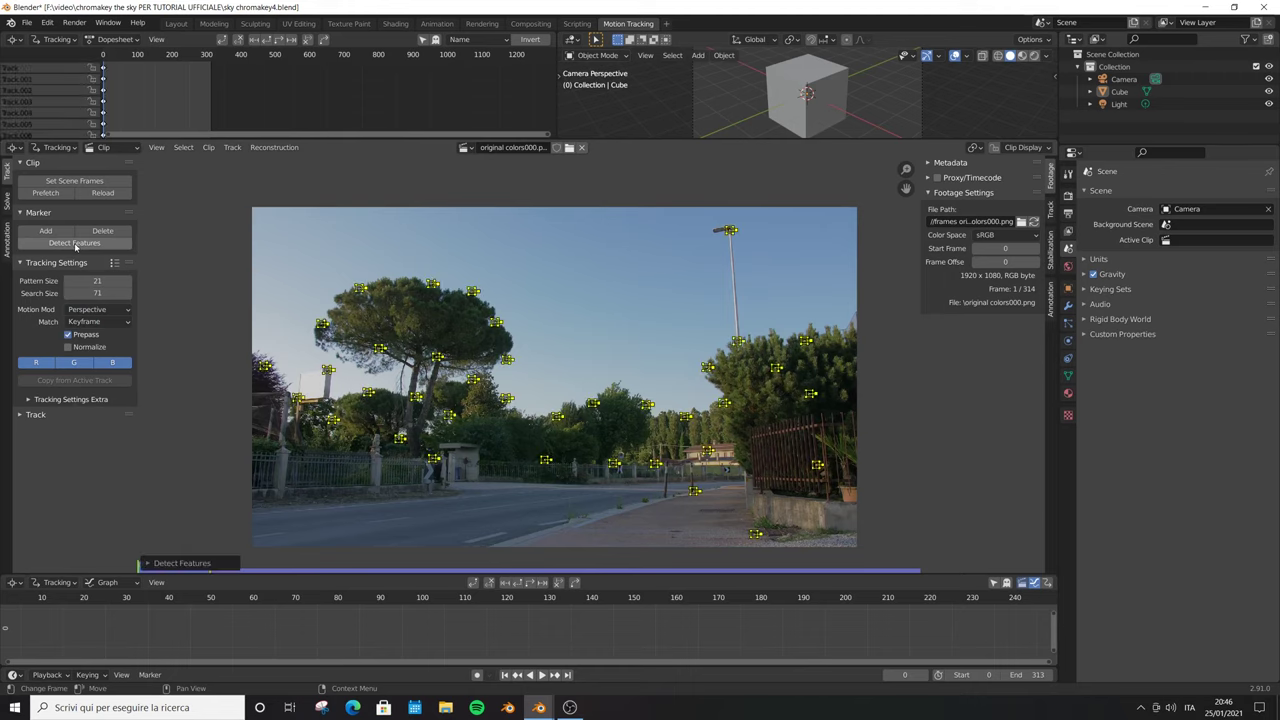
left_click(35, 414)
left_click(111, 433)
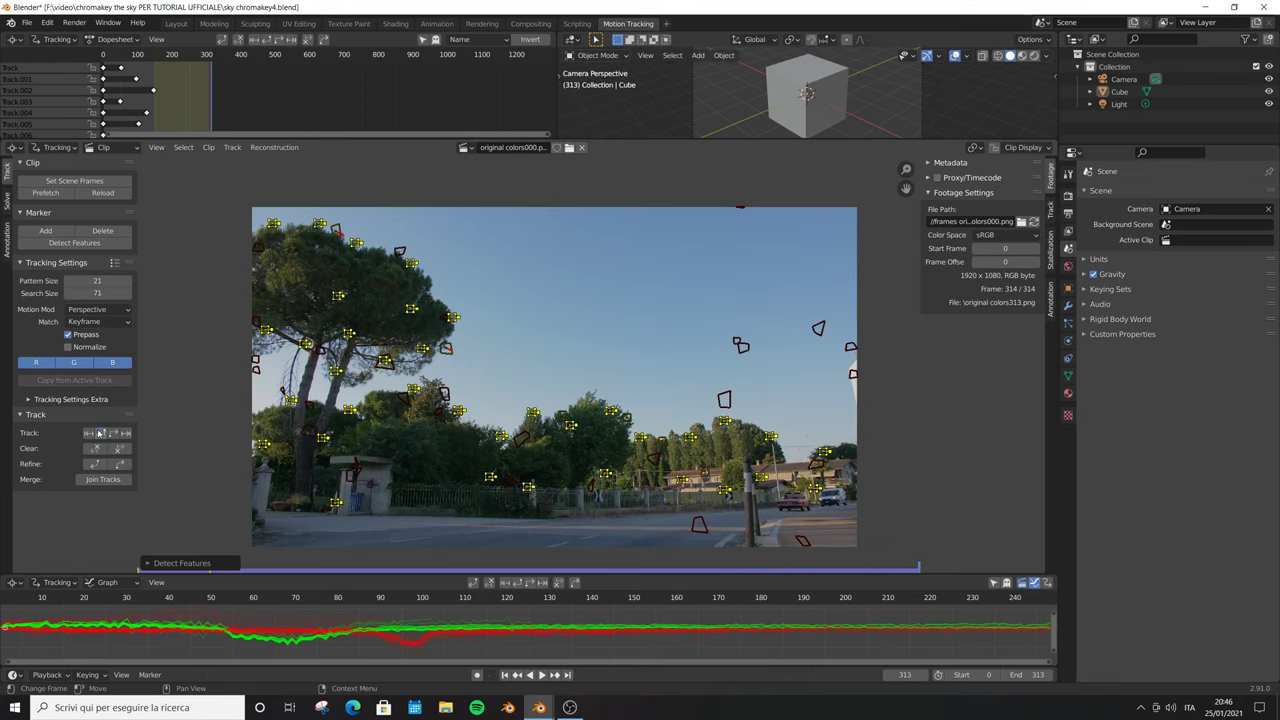
left_click(100, 433)
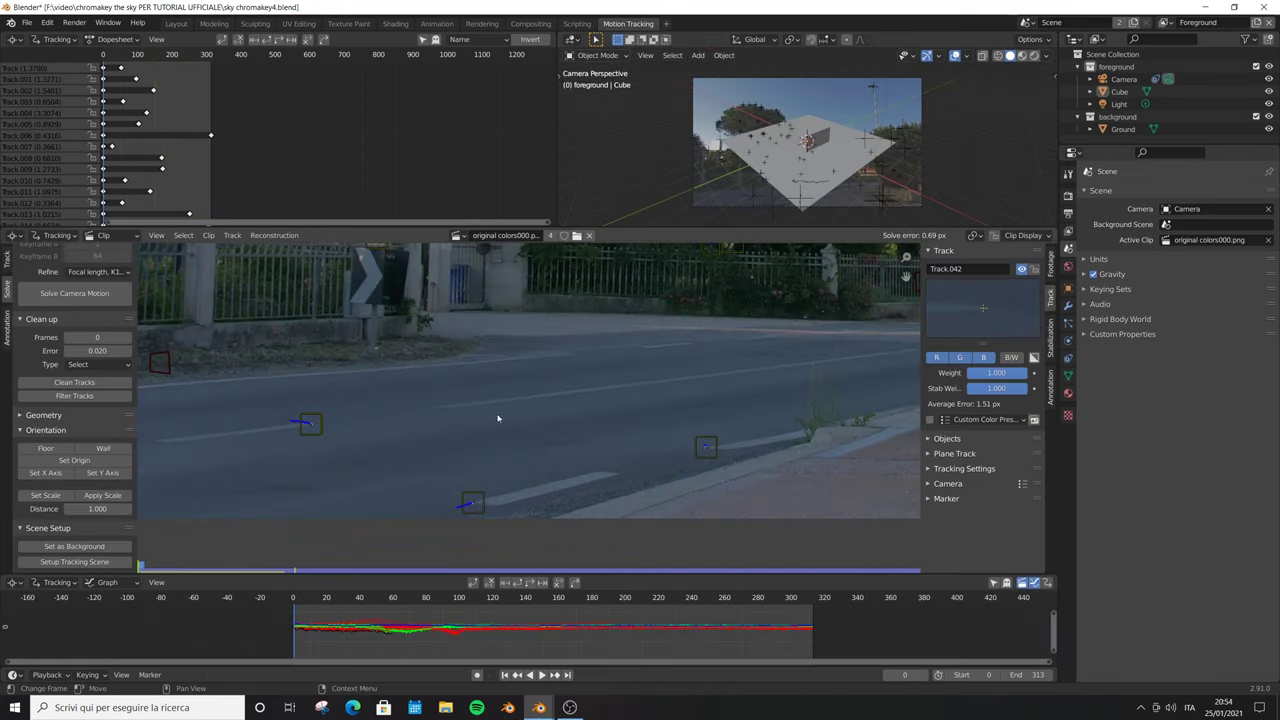
Step: Set the floor from the right, bottom and left road markers, then save the file
left_click(703, 443)
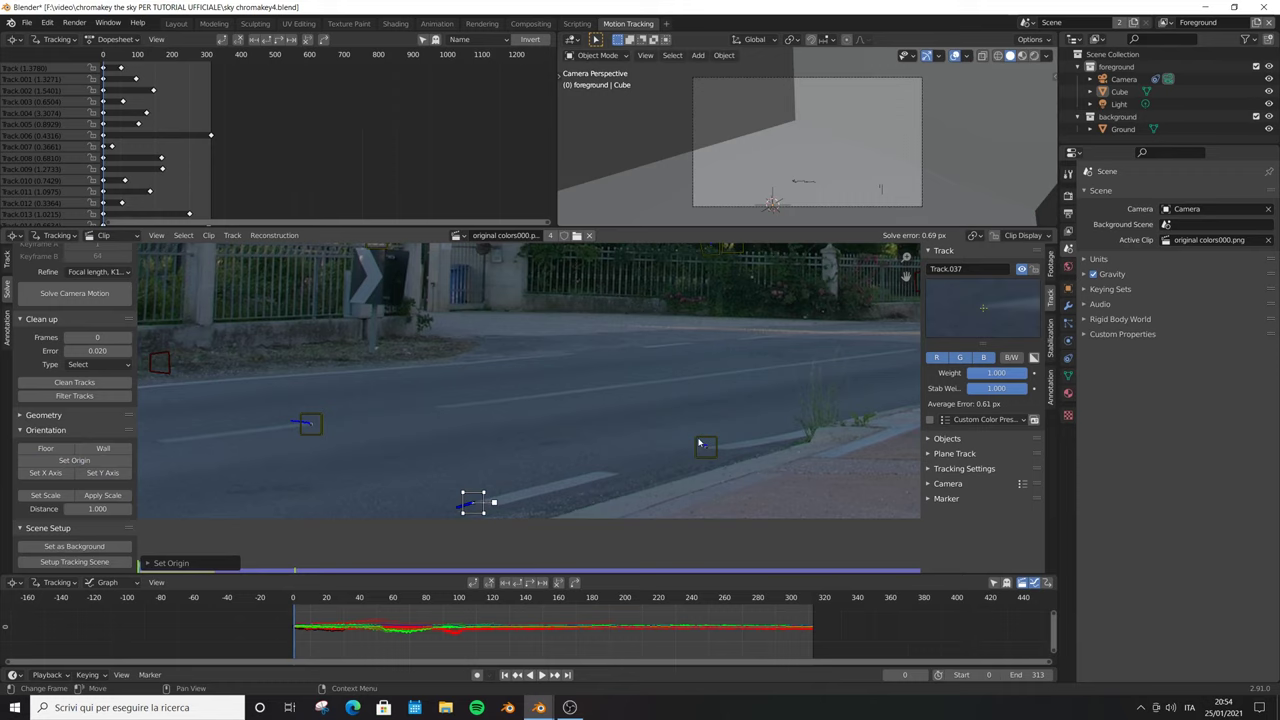
left_click(478, 500, "shift")
left_click(310, 423, "shift")
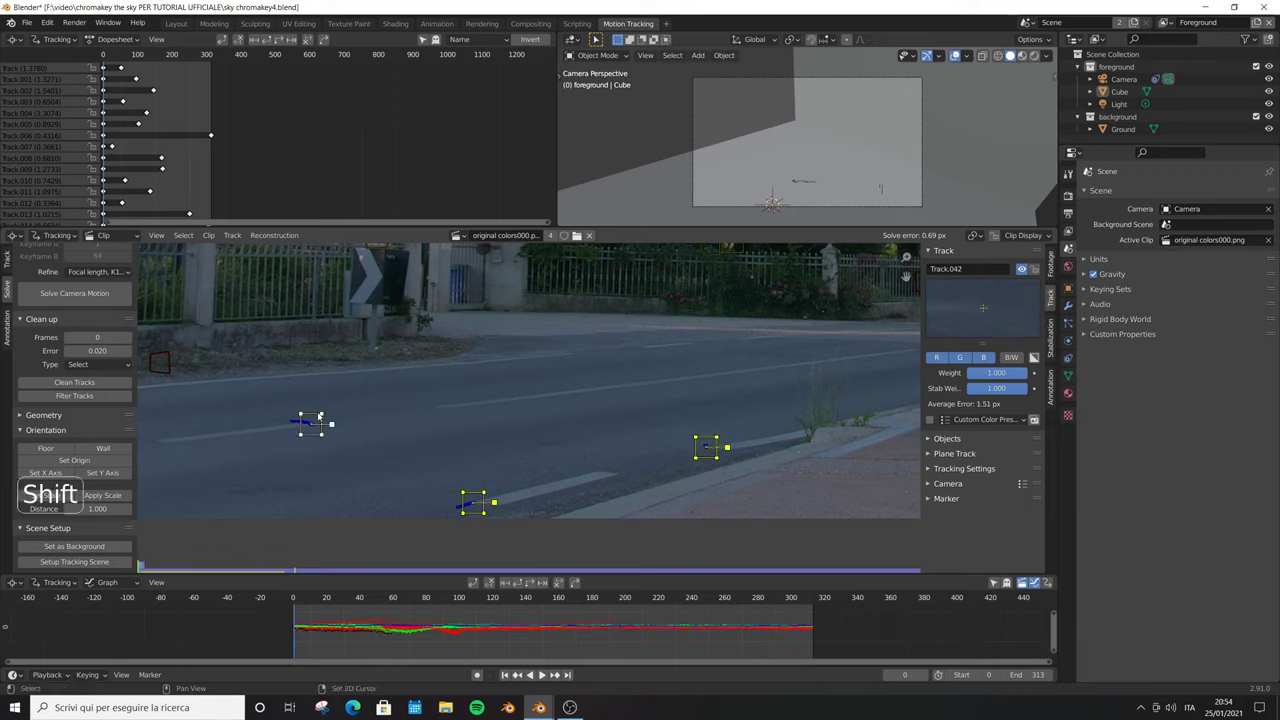
left_click(48, 449)
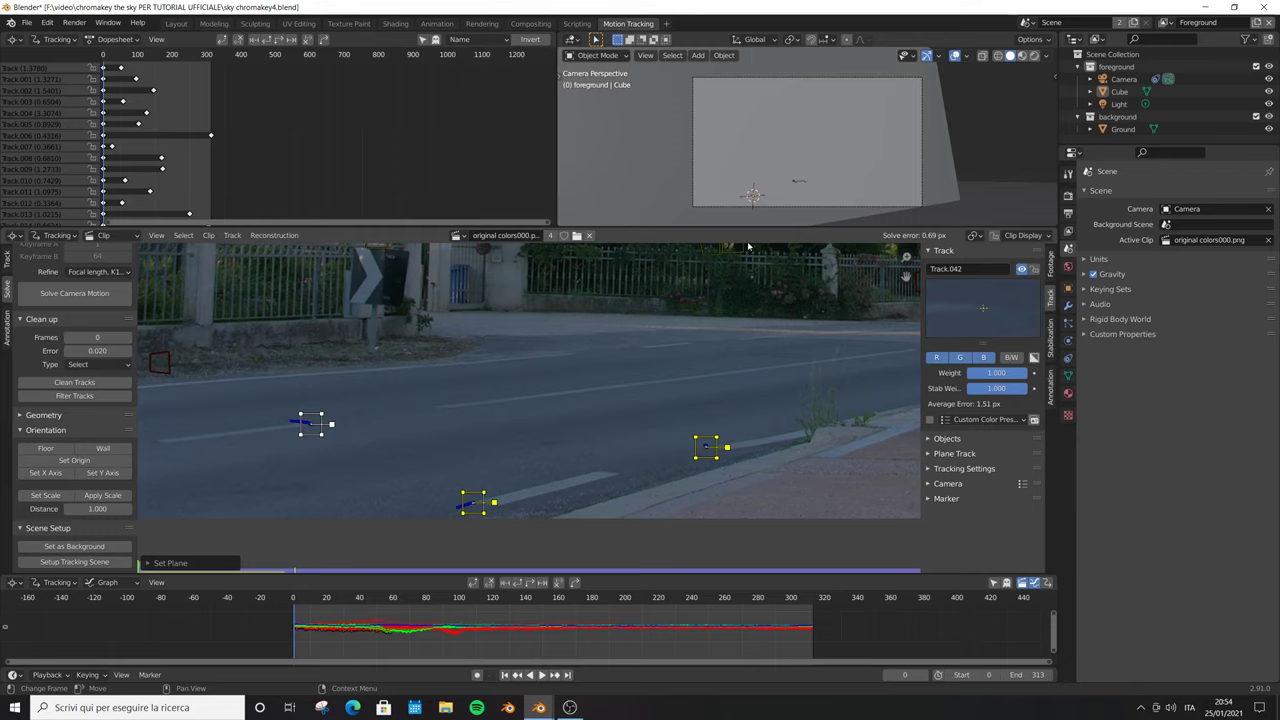
key("ctrl+s")
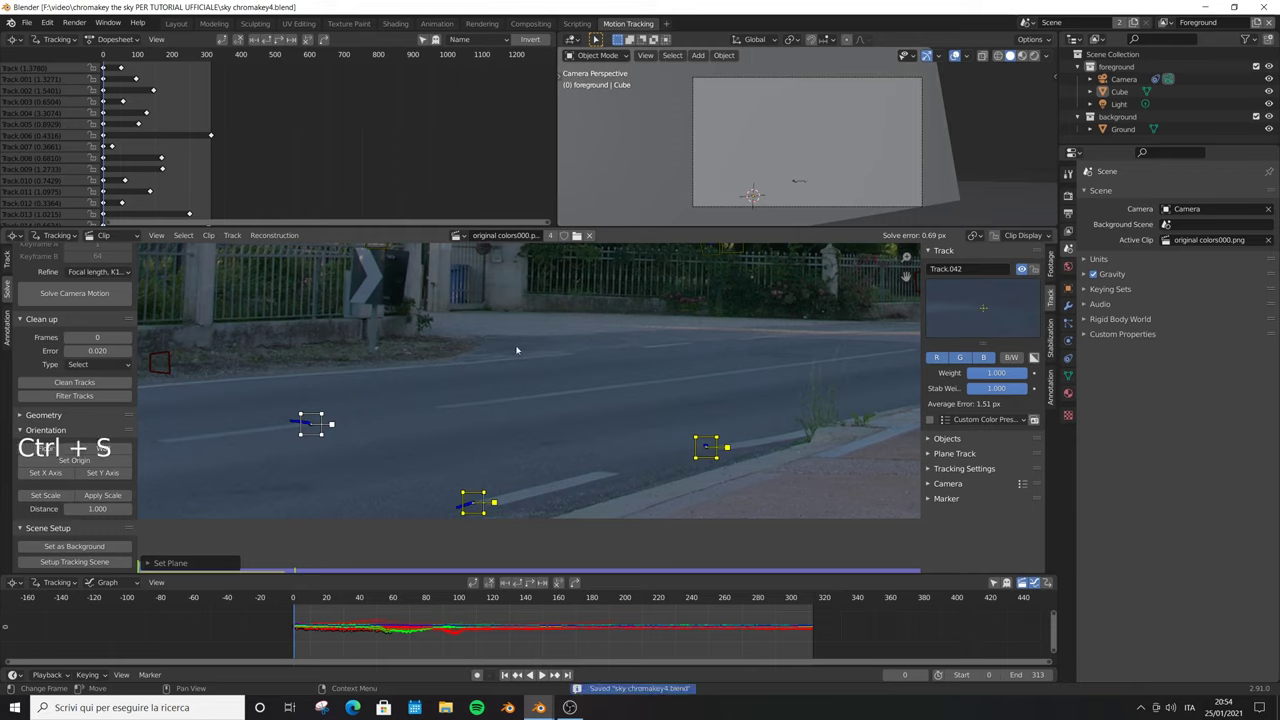
Step: View the Layout through the camera, enable Film Transparent in Render Properties, and save
left_click(177, 24)
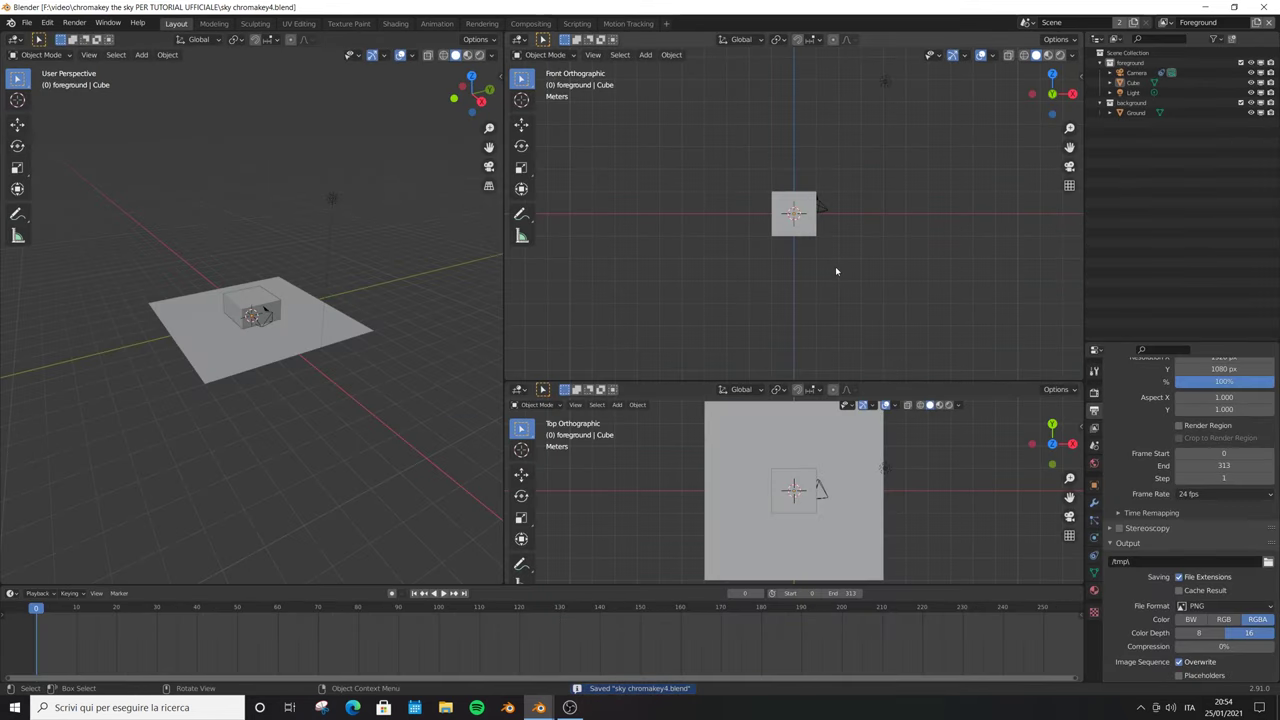
key("KP_0")
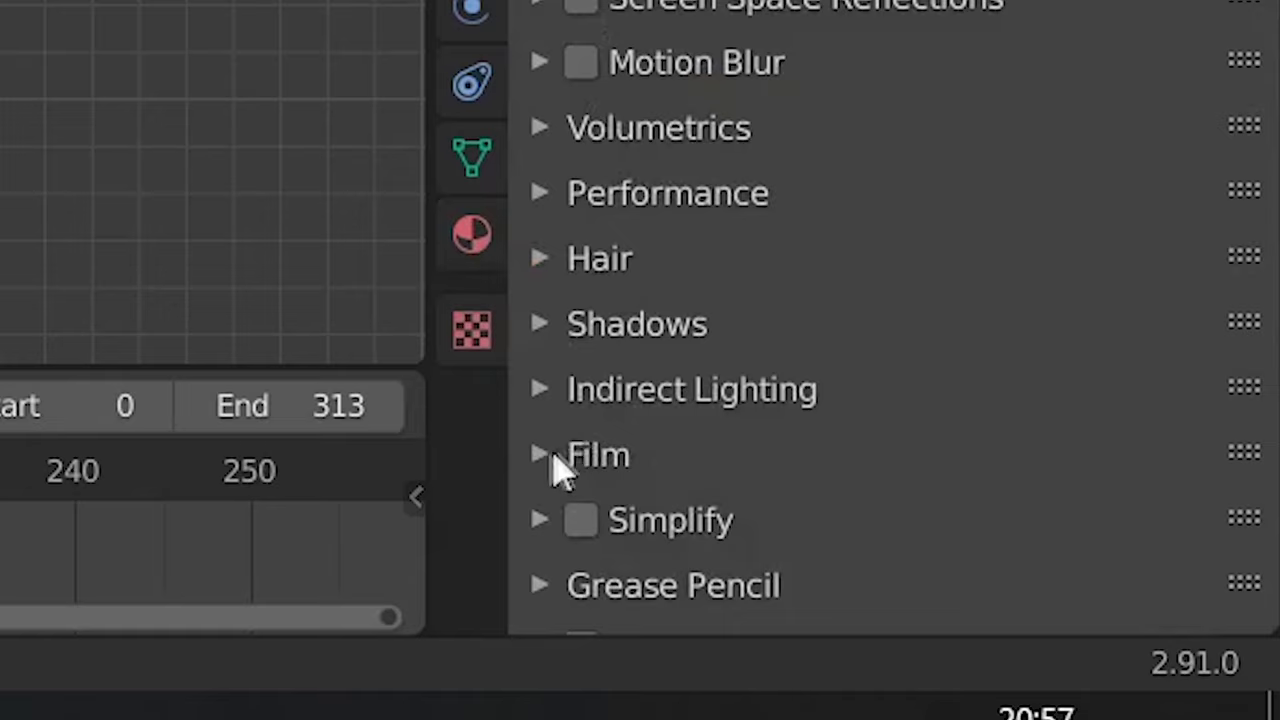
left_click(556, 455)
scroll(866, 343, "down", 3)
left_click(821, 258)
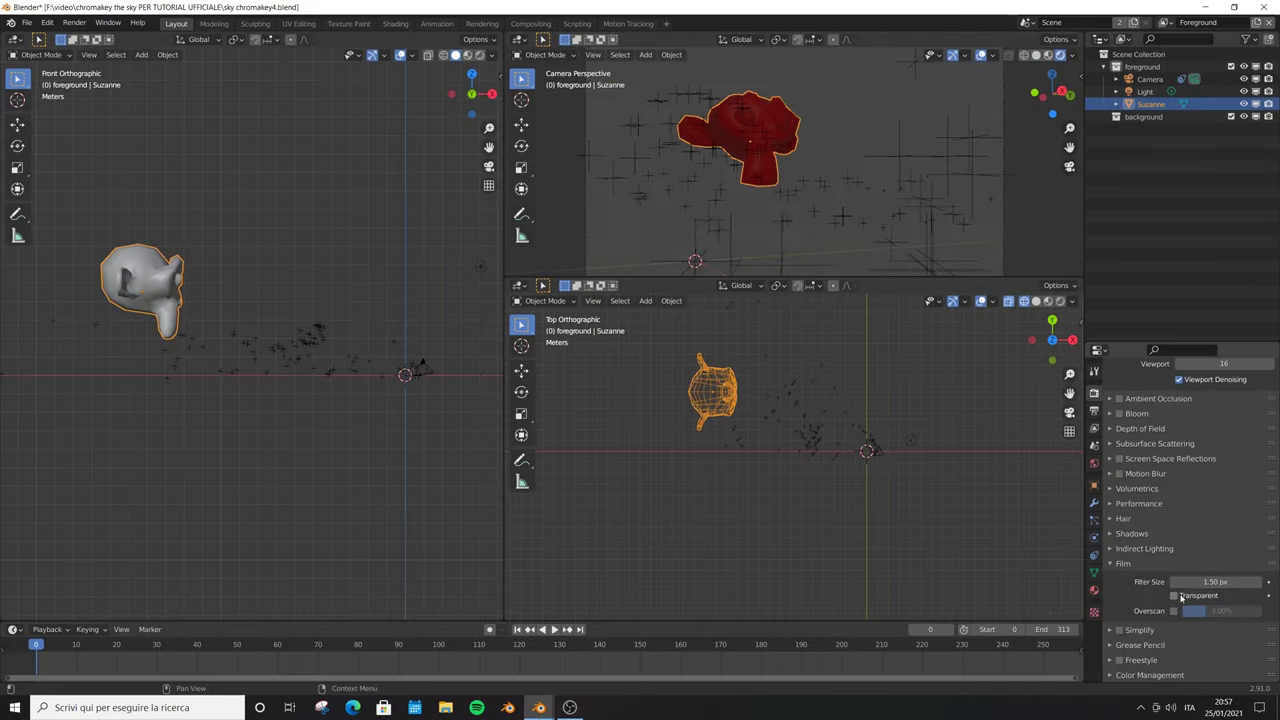
key("ctrl+s")
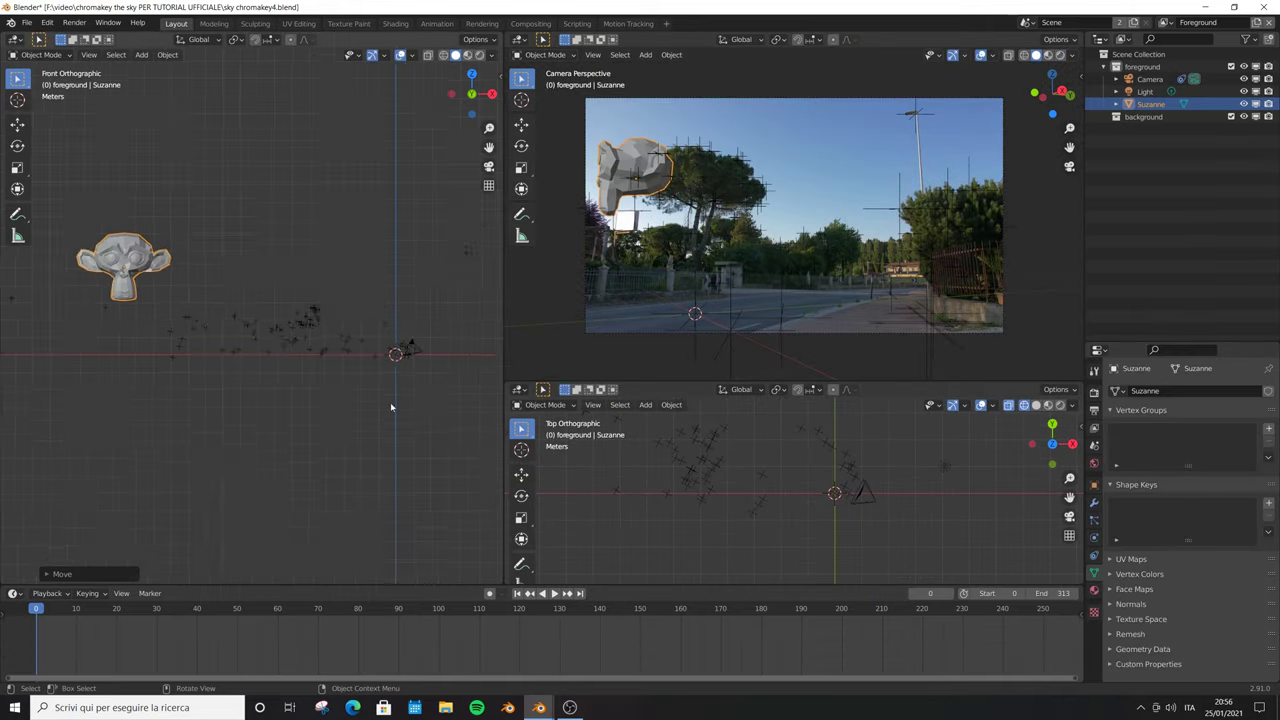
Step: Reposition a Suzanne monkey, then switch the left area to a maximized Compositor
key("g")
left_click(668, 410)
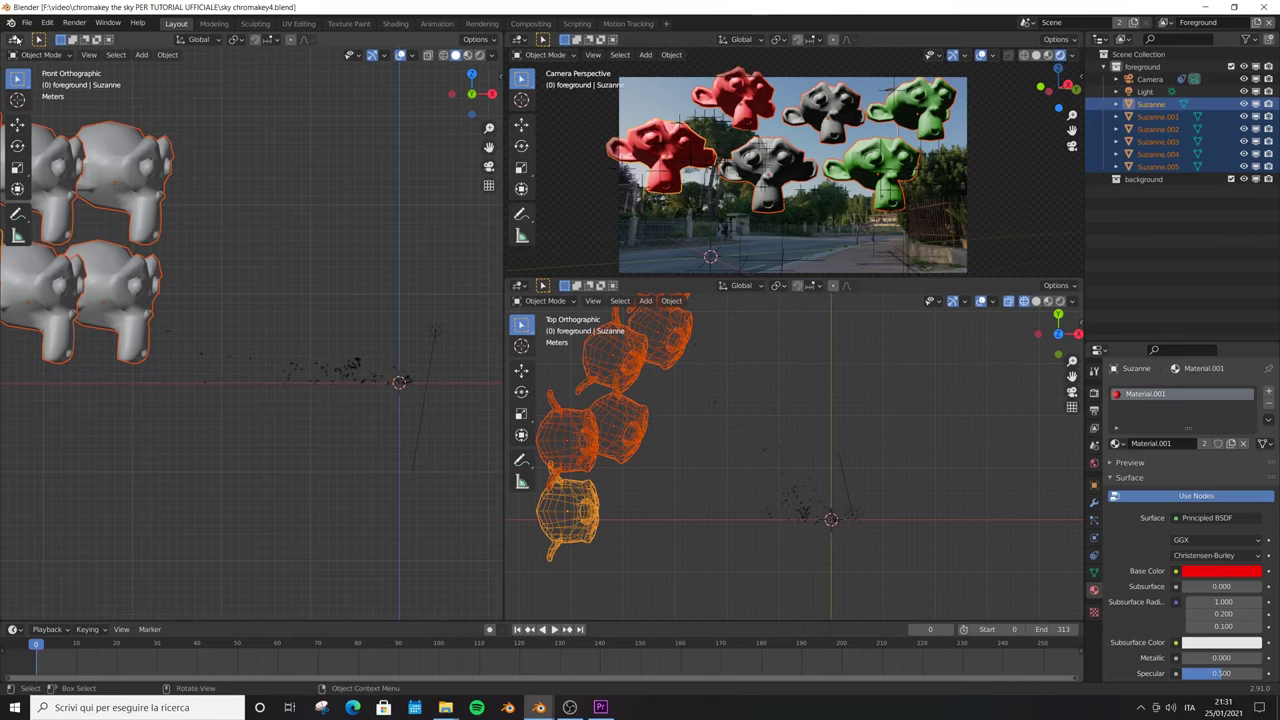
left_click(14, 39)
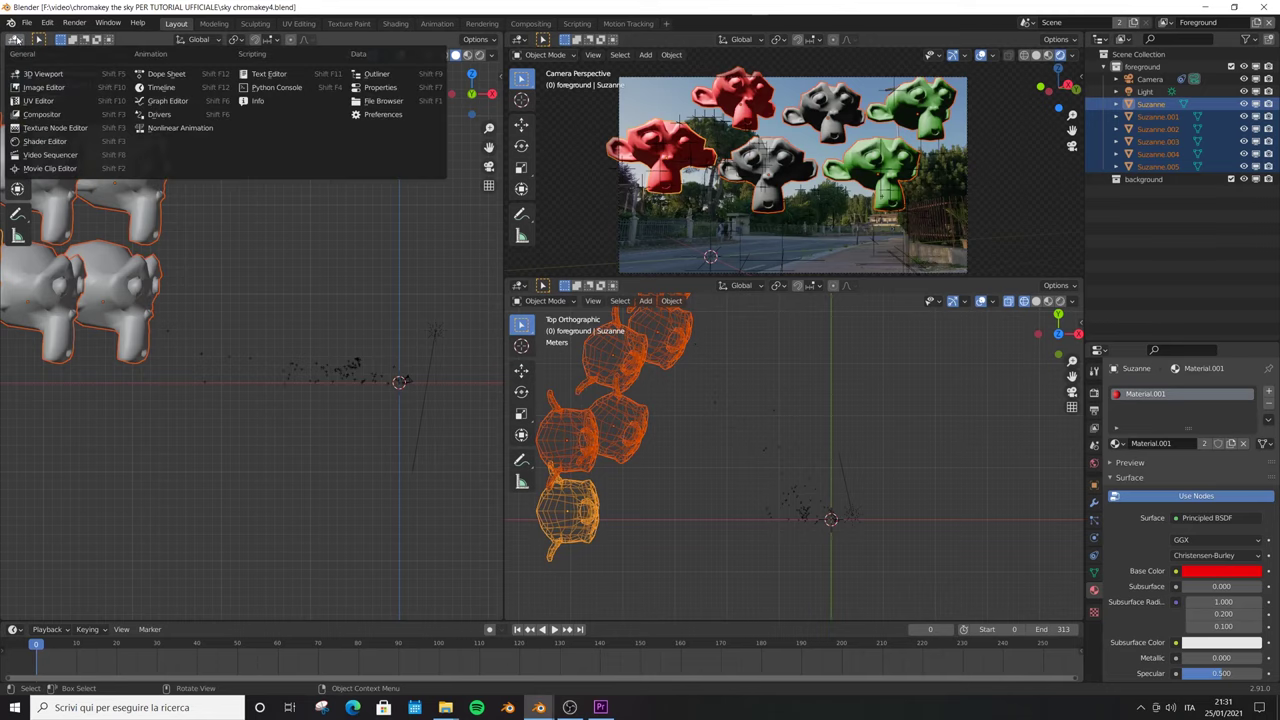
left_click(44, 114)
key("ctrl+space")
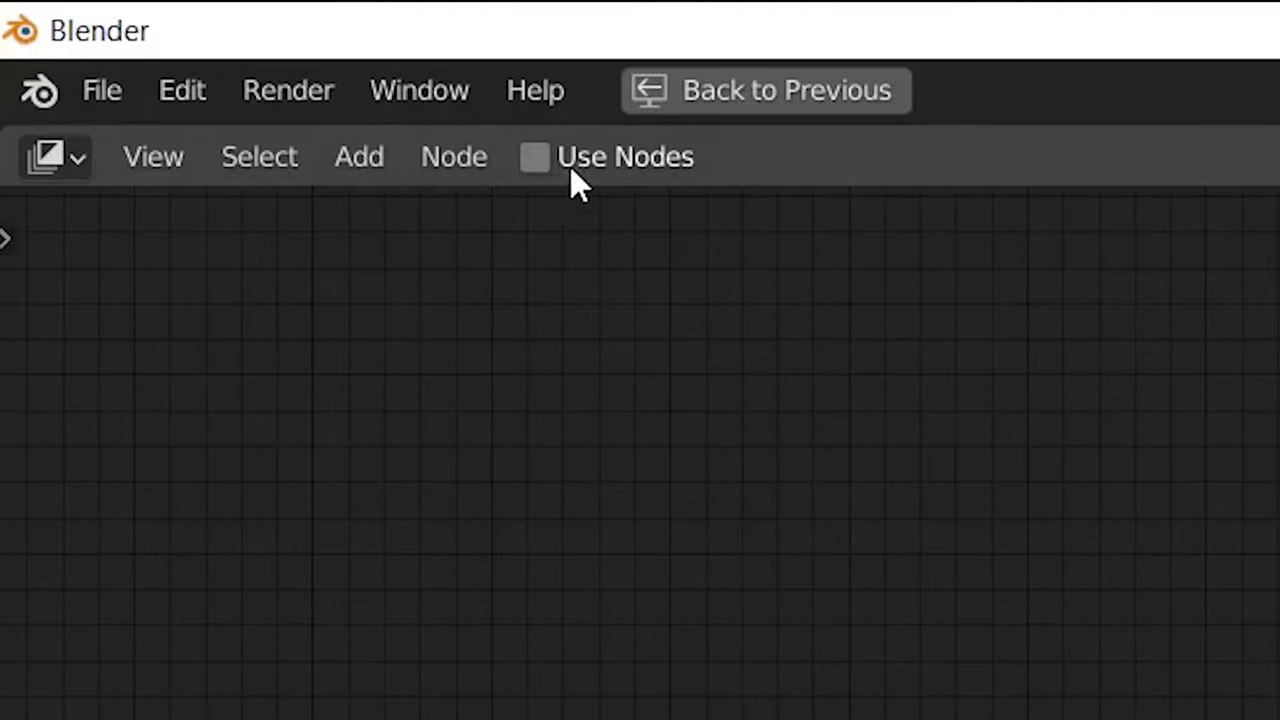
Step: Enable Use Nodes and render the current frame with F12
left_click(566, 166)
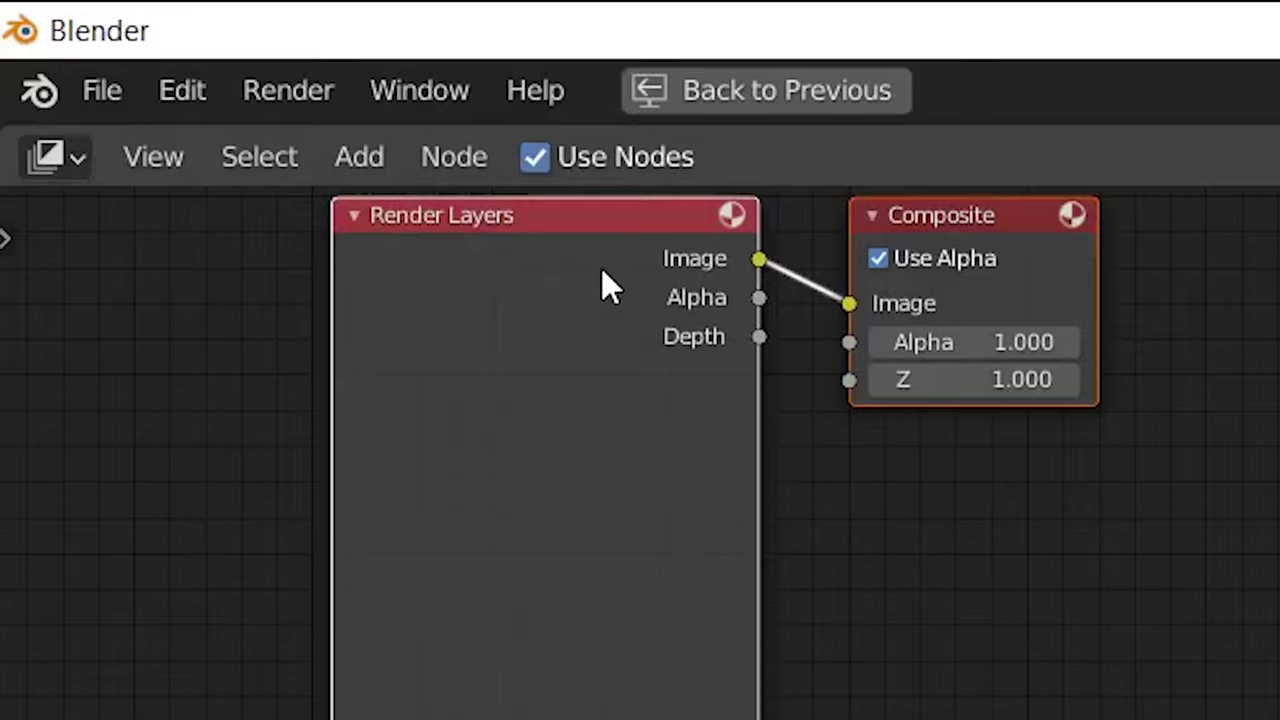
key("F12")
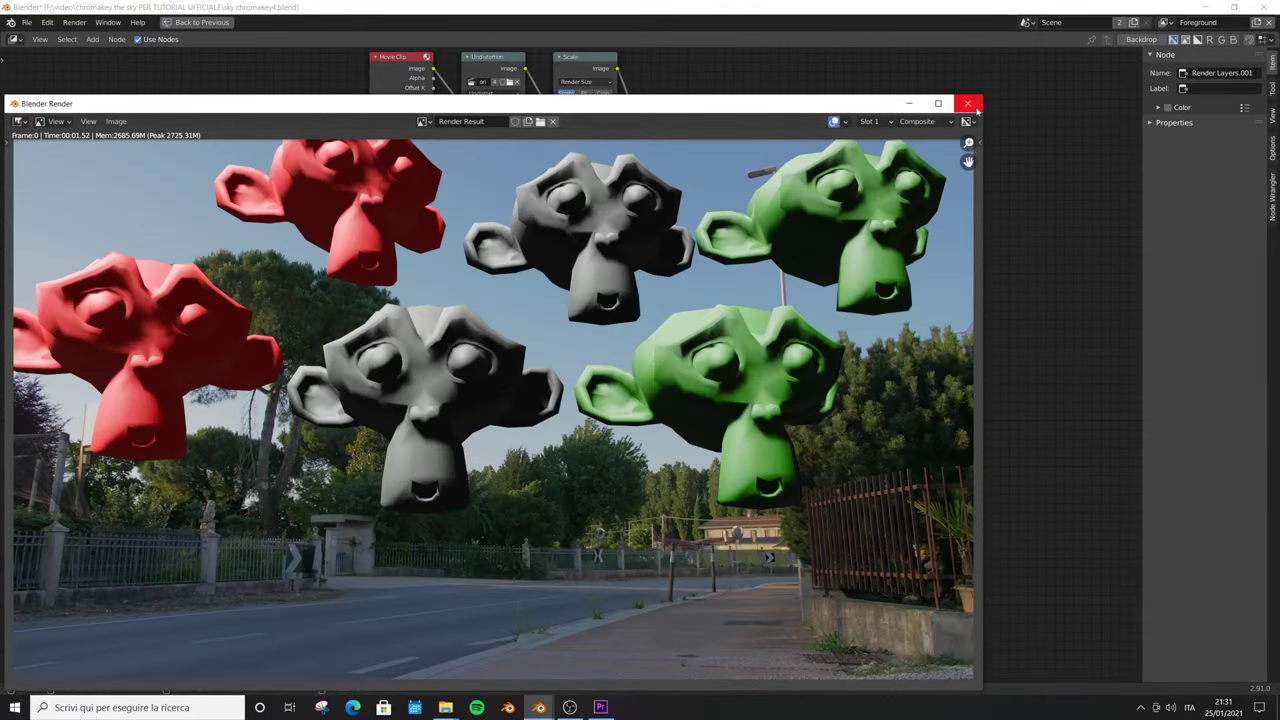
left_click(967, 103)
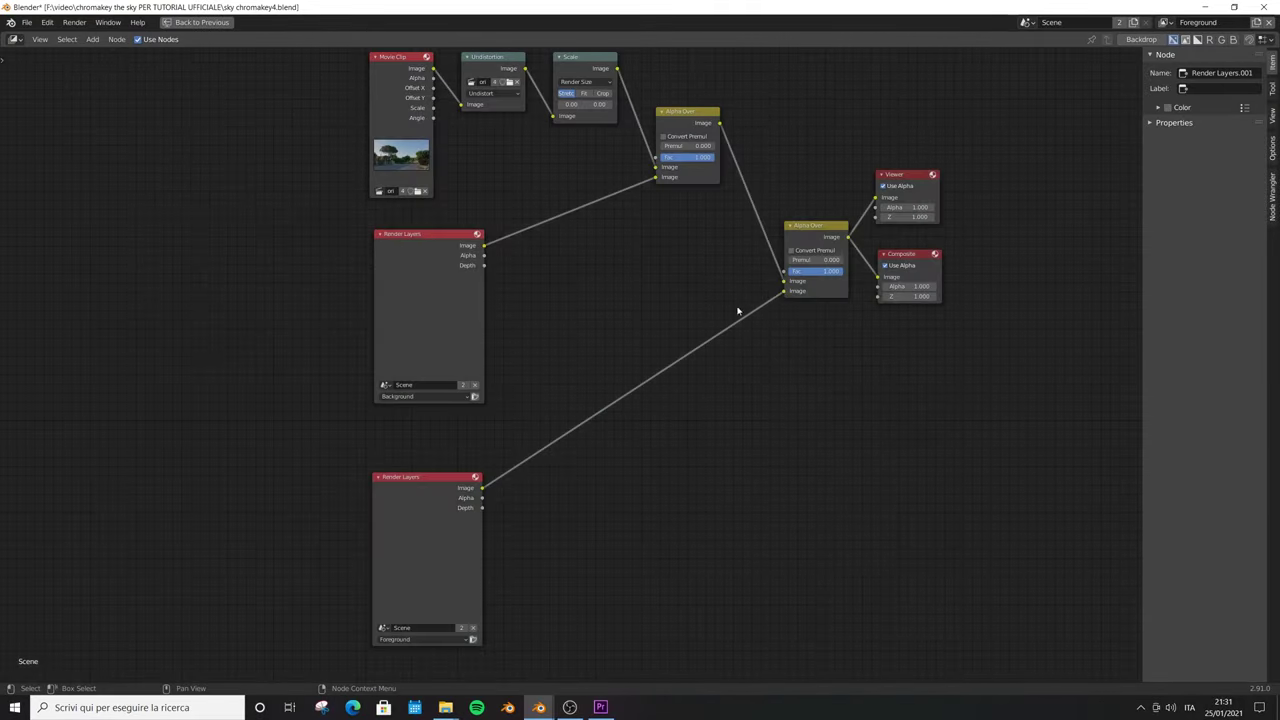
Step: Turn on the Backdrop behind the nodes and resize it with V and Alt+V
left_click(1273, 110)
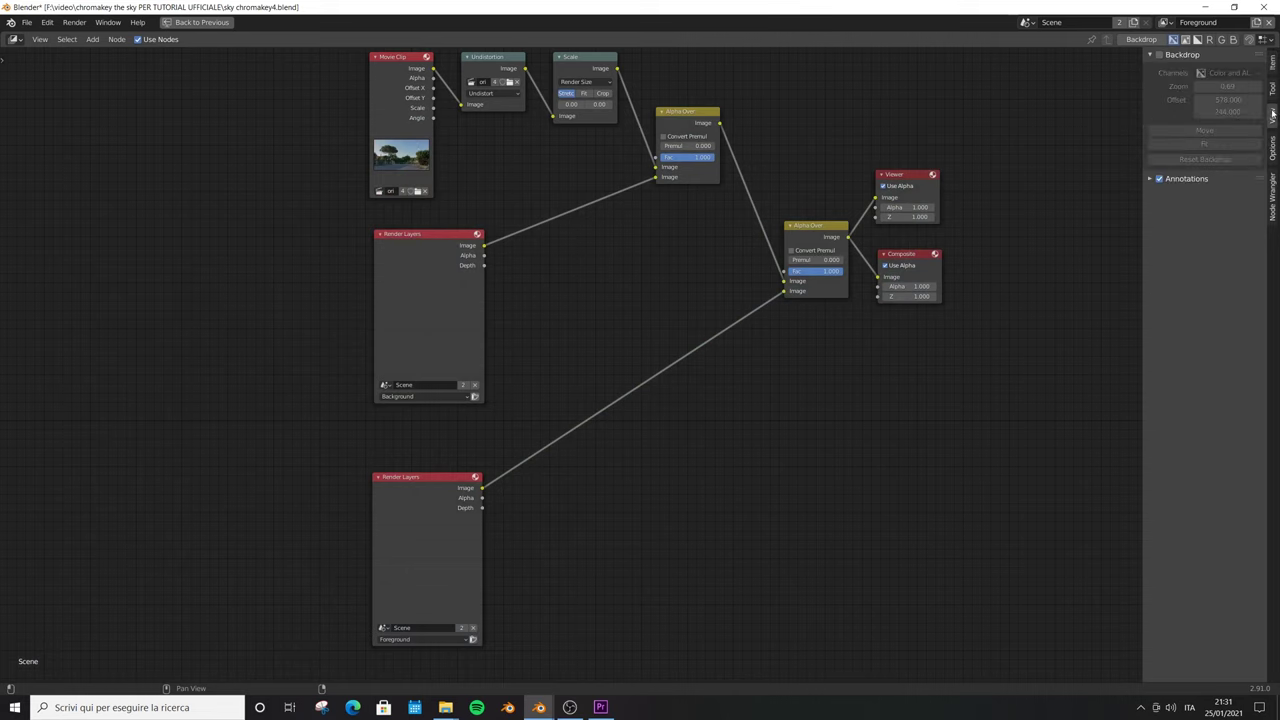
left_click(1160, 55)
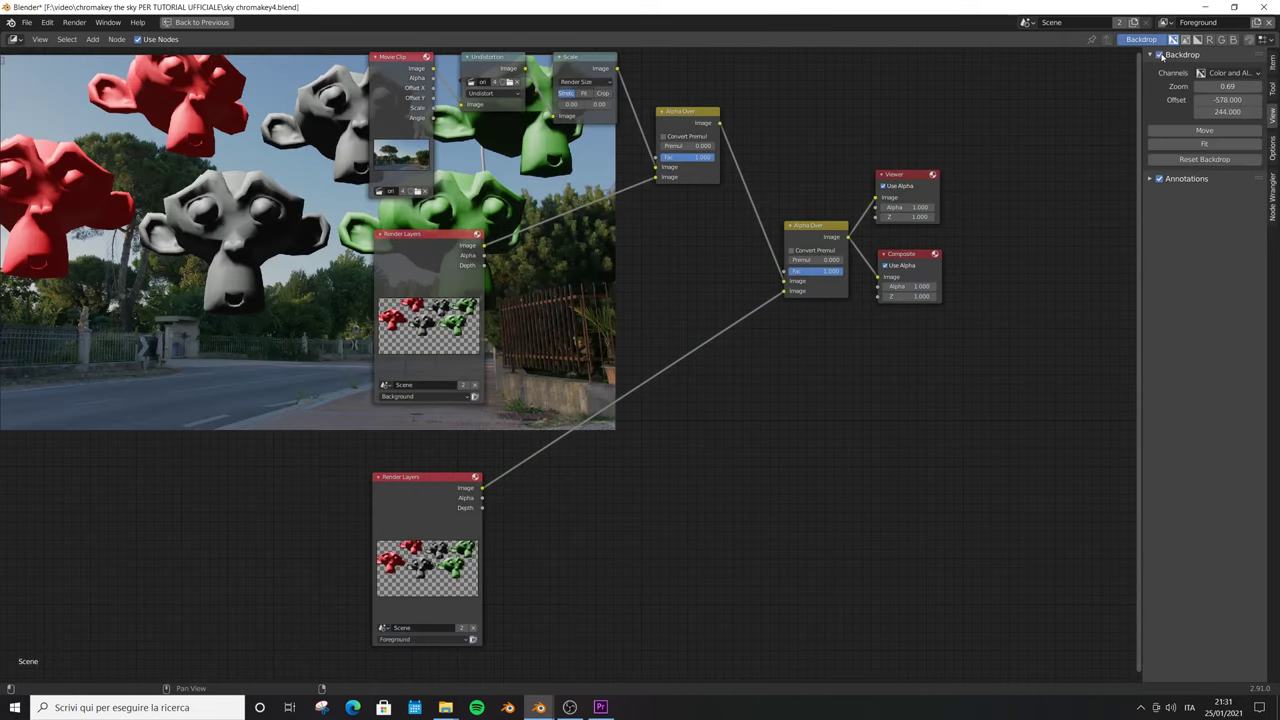
key("n")
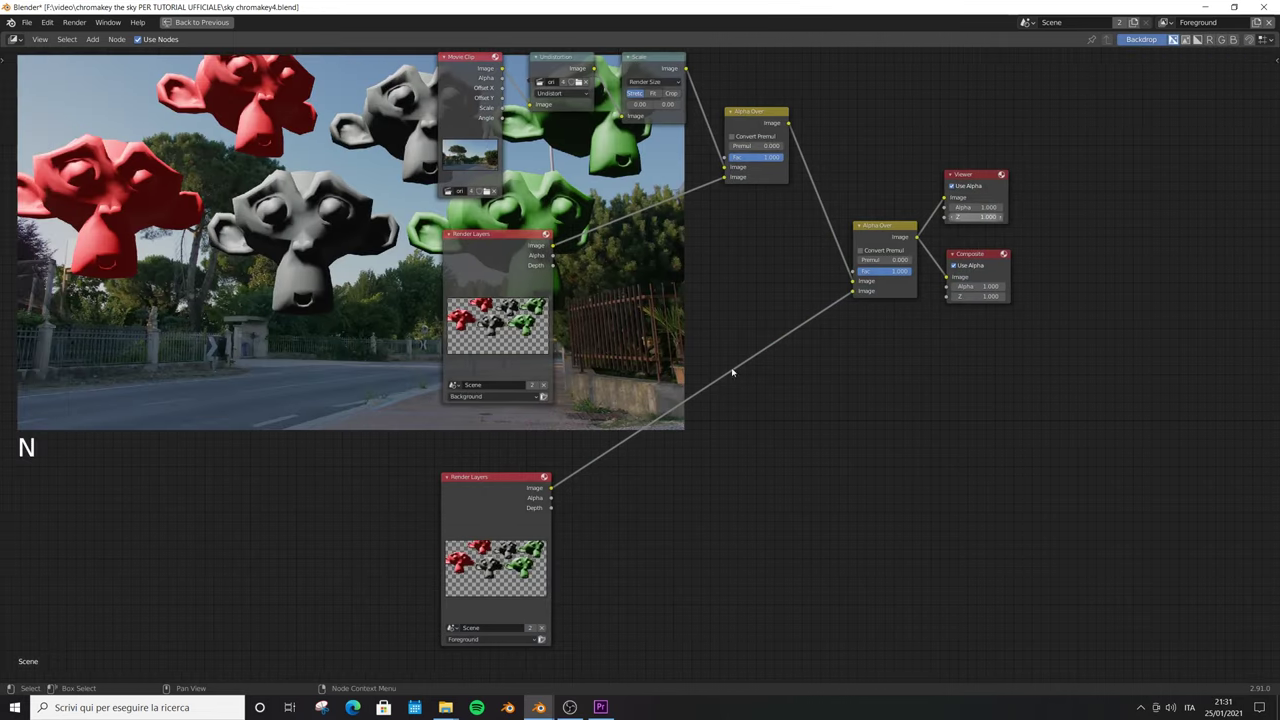
key("v")
key("v")
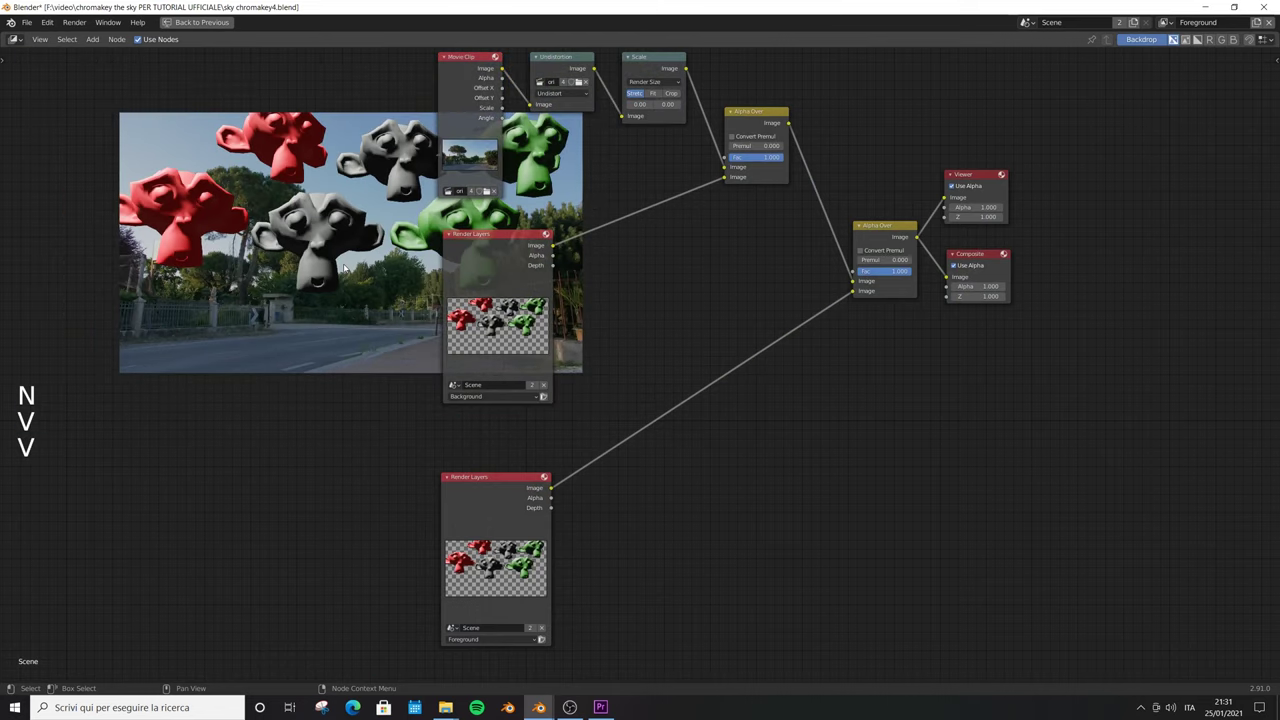
key("alt+v")
key("alt+v")
key("alt+v")
key("alt+v")
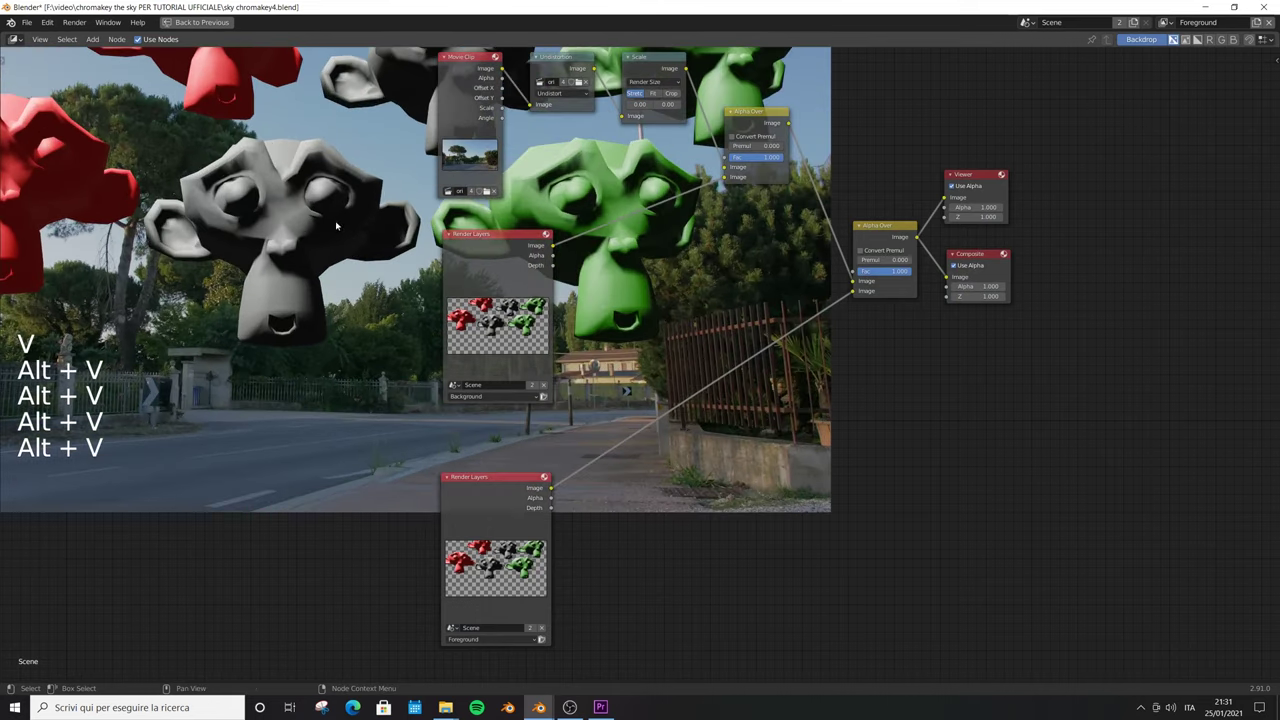
Step: Shift the backdrop and move the Movie Clip, Undistortion and Scale nodes aside
middle_click_drag(349, 259, 481, 289, "alt")
key("v")
key("v")
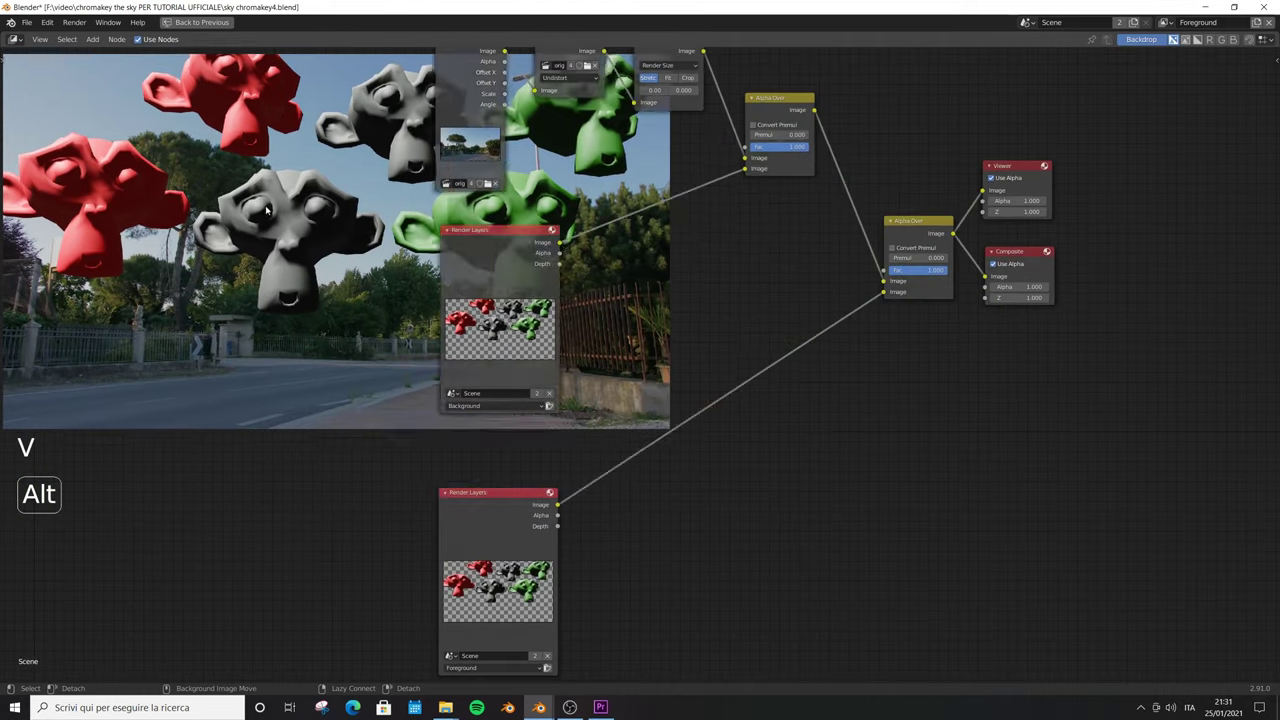
middle_click_drag(469, 91, 711, 91)
scroll(711, 91, "up", 1)
left_click_drag(990, 63, 724, 140)
key("g")
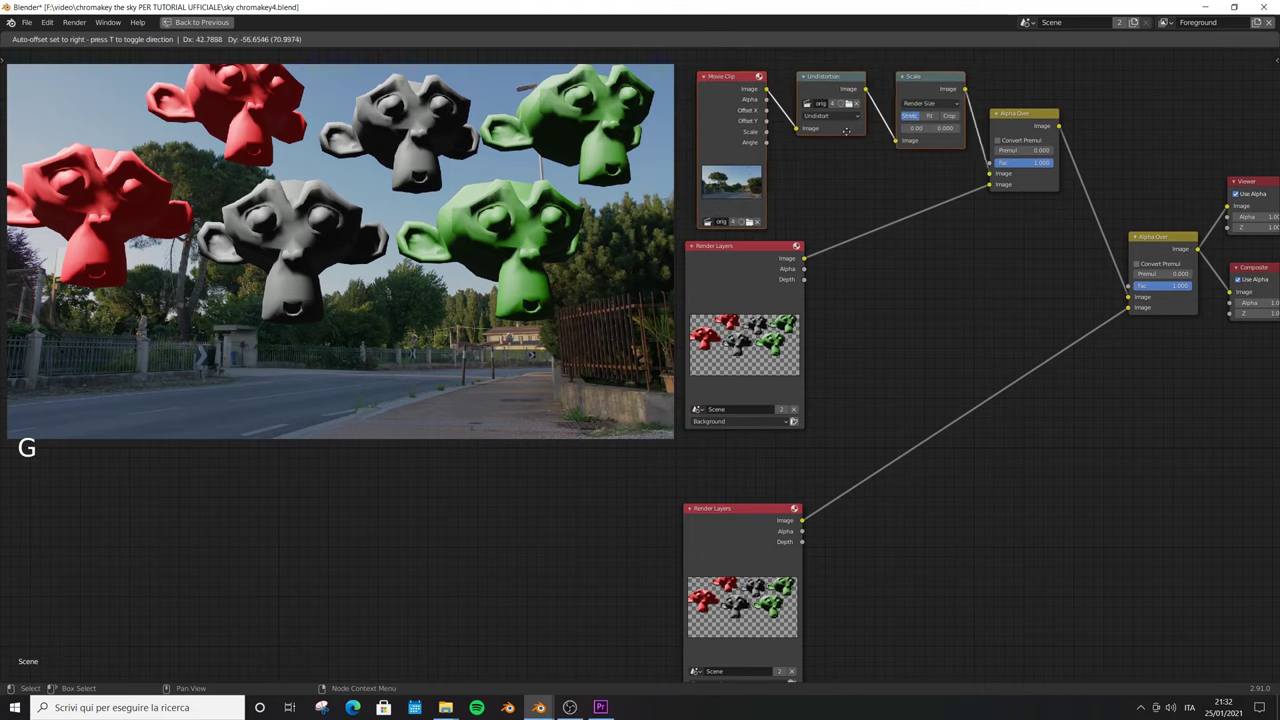
left_click(806, 142)
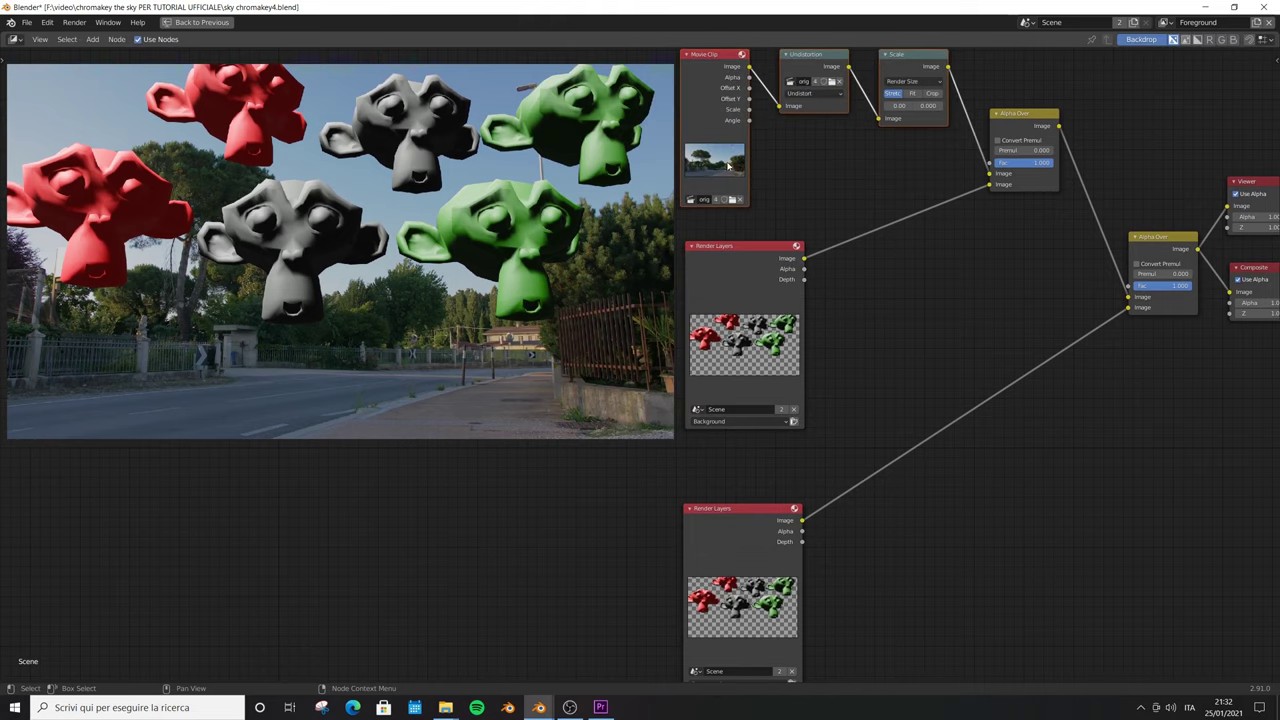
Step: Delete the lower Render Layers node, leaving the upper one in place
left_click(756, 260)
key("g")
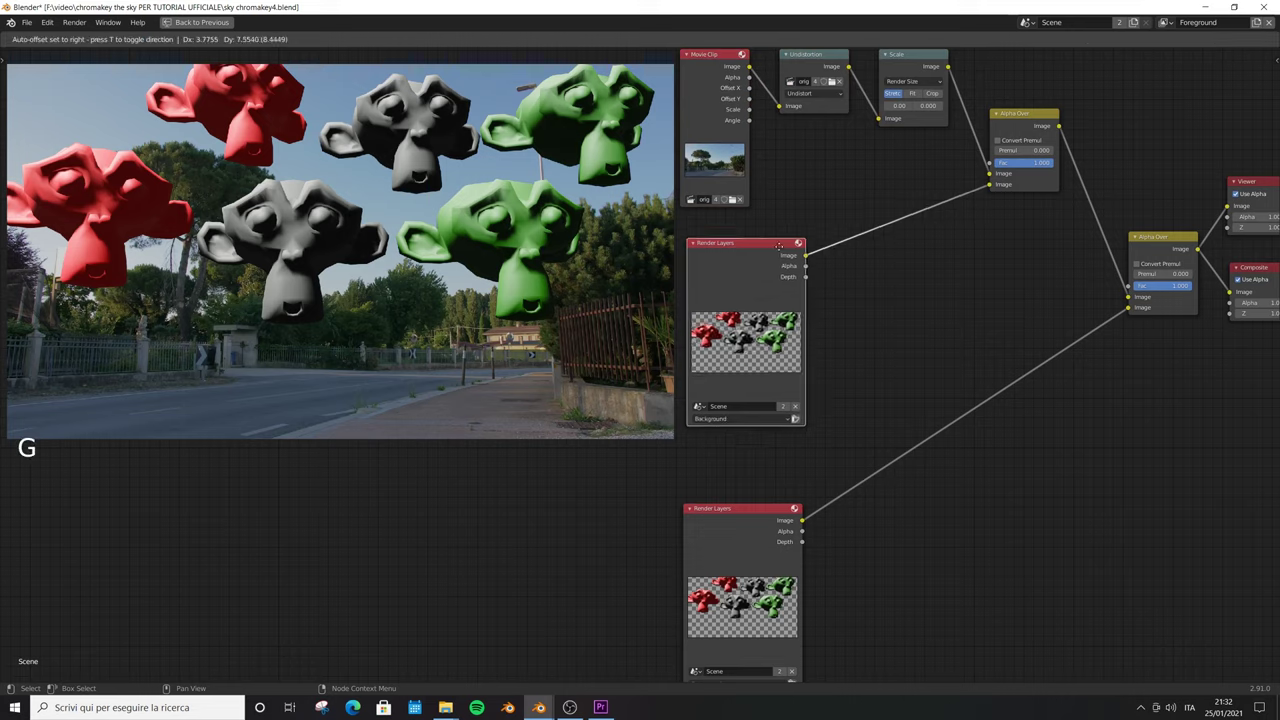
key("Escape")
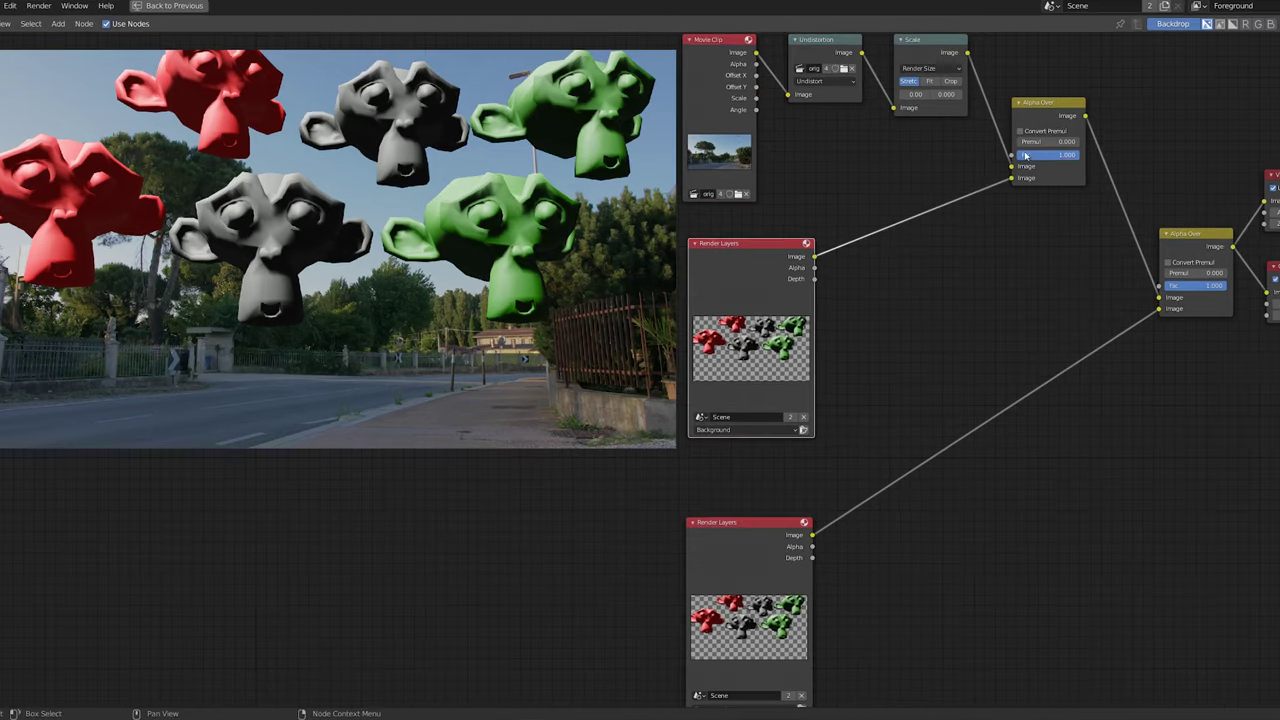
left_click(733, 528)
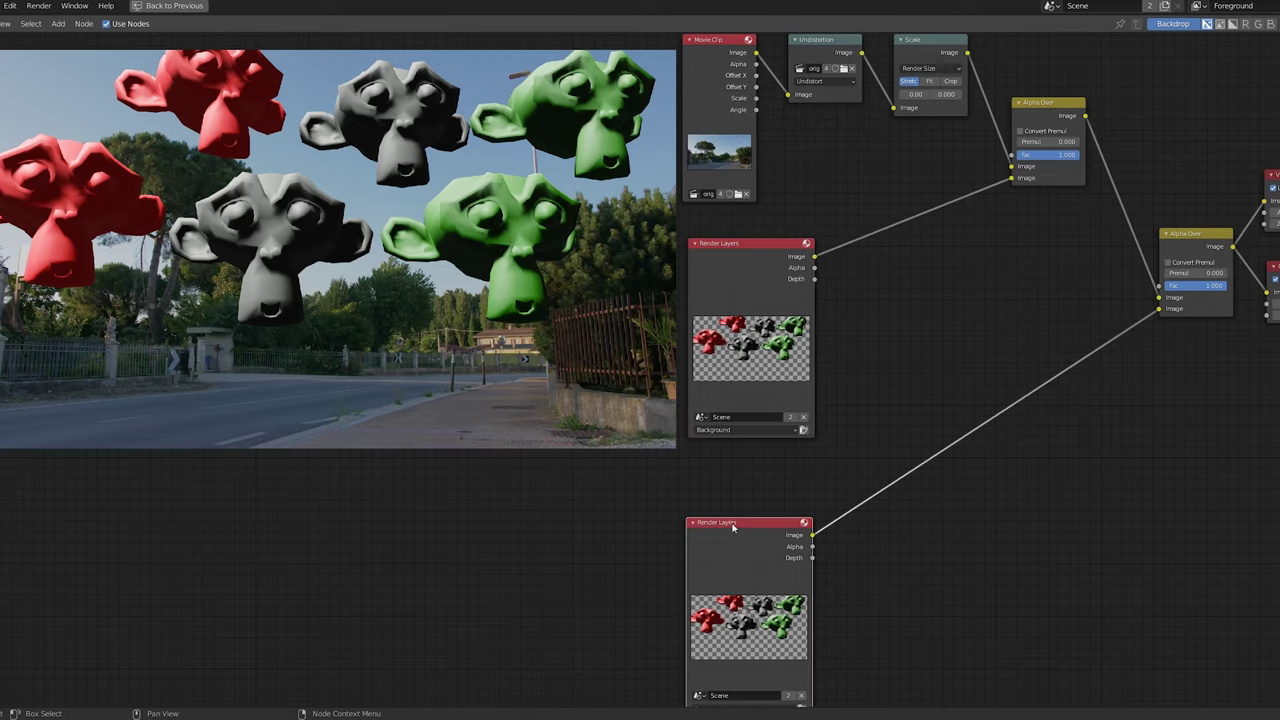
left_click_drag(765, 552, 760, 504)
key("x")
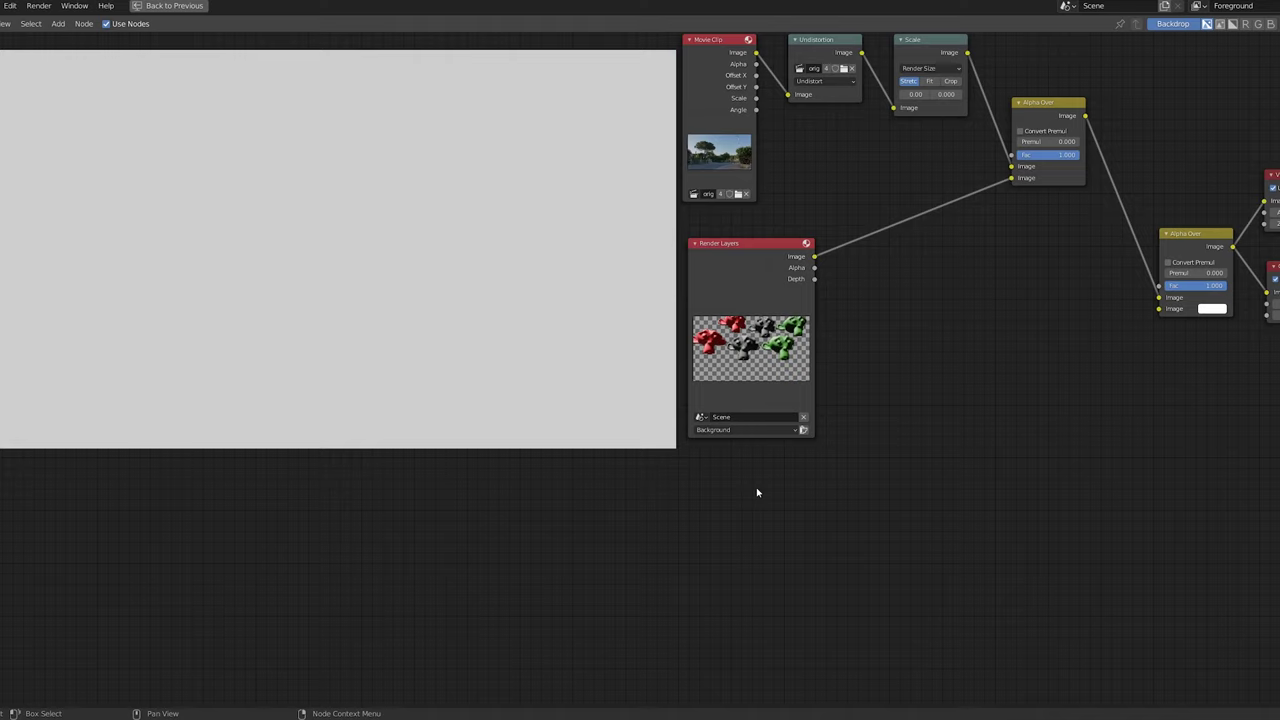
Step: Duplicate the Movie Clip, Undistortion and Scale chain and link its Scale to the lower Alpha Over
left_click_drag(668, 42, 944, 140)
key("shift+d")
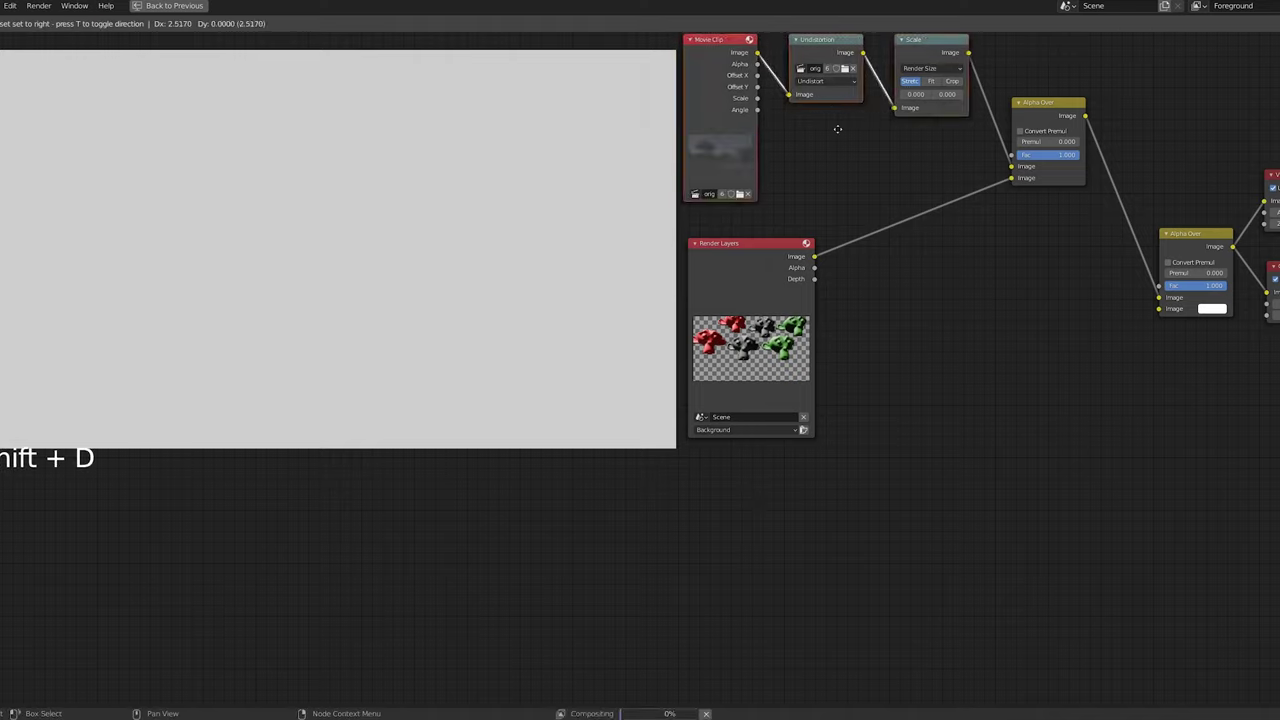
left_click_drag(958, 498, 1159, 308)
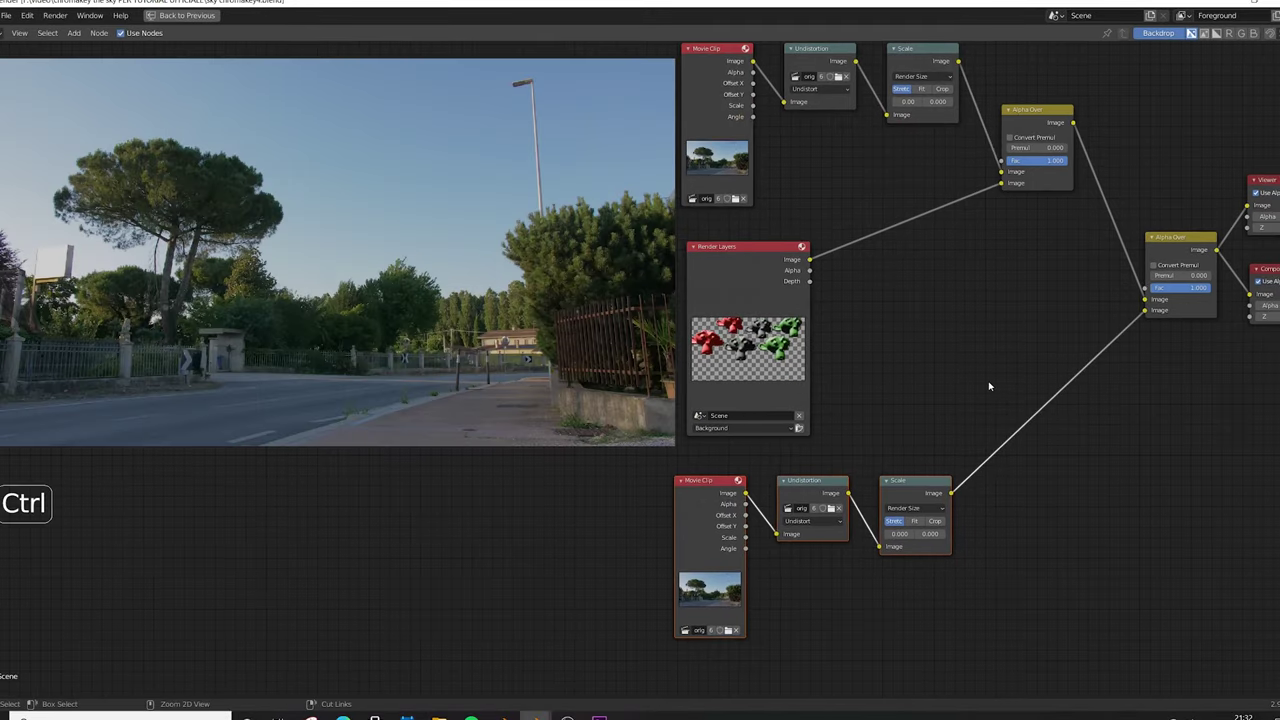
Step: Save the file, then search 'wr' in Preferences Add-ons and enable Node: Node Wrangler
key("ctrl+s")
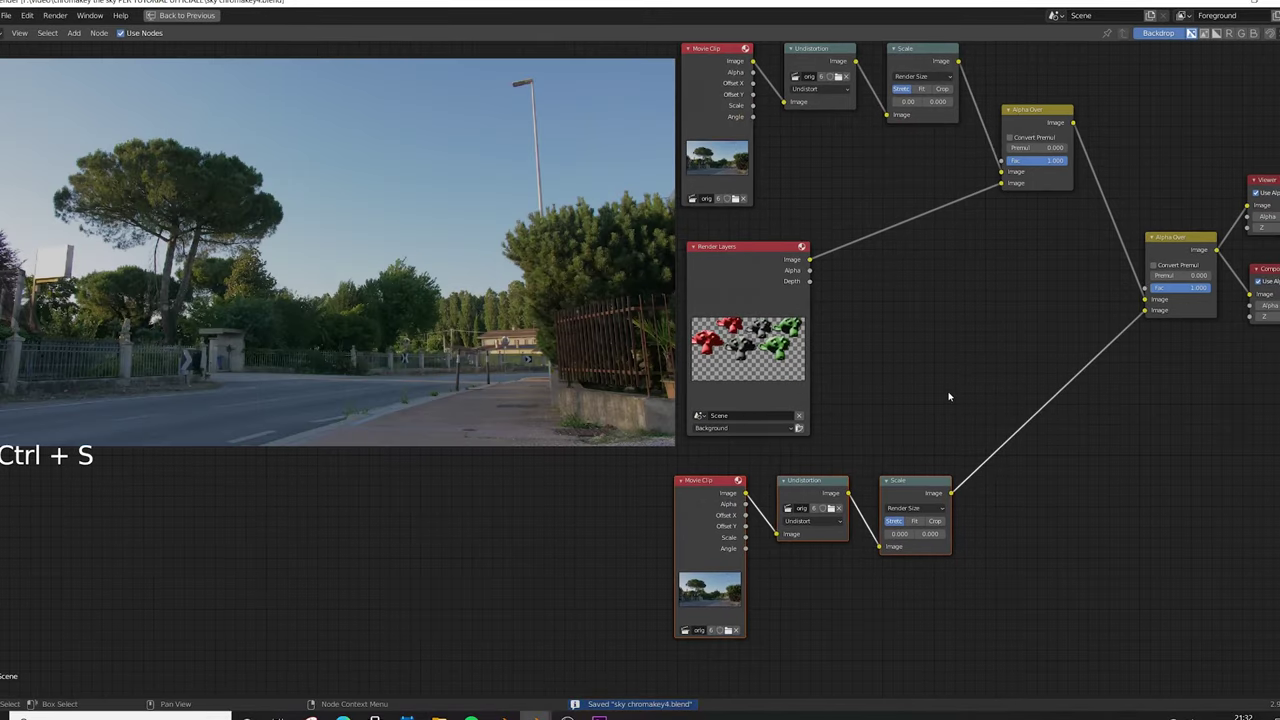
left_click(27, 15)
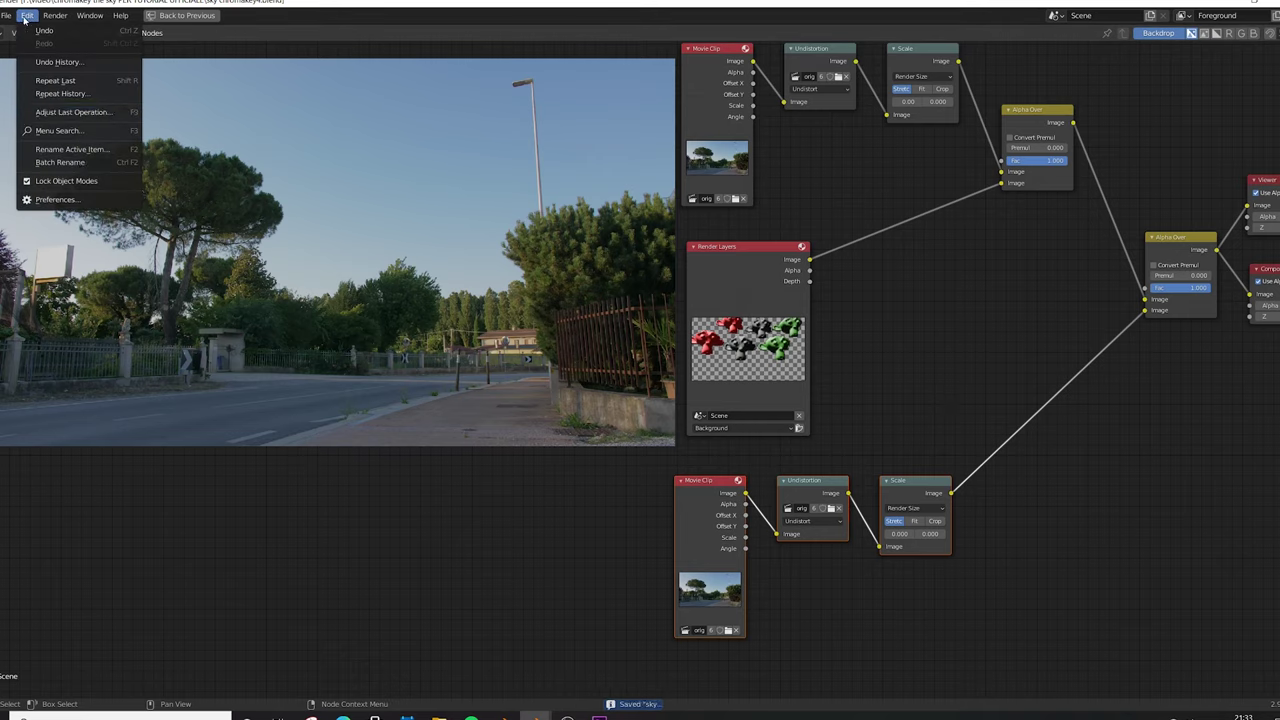
left_click(113, 202)
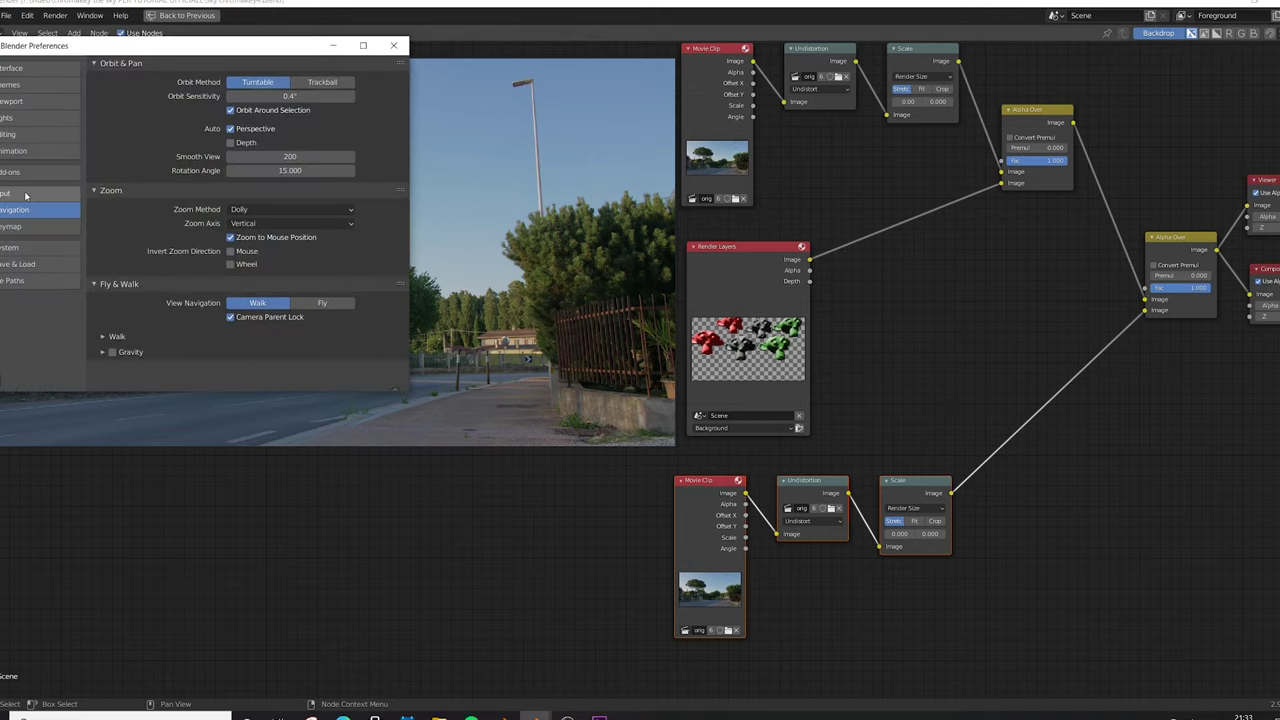
left_click(27, 174)
left_click(318, 86)
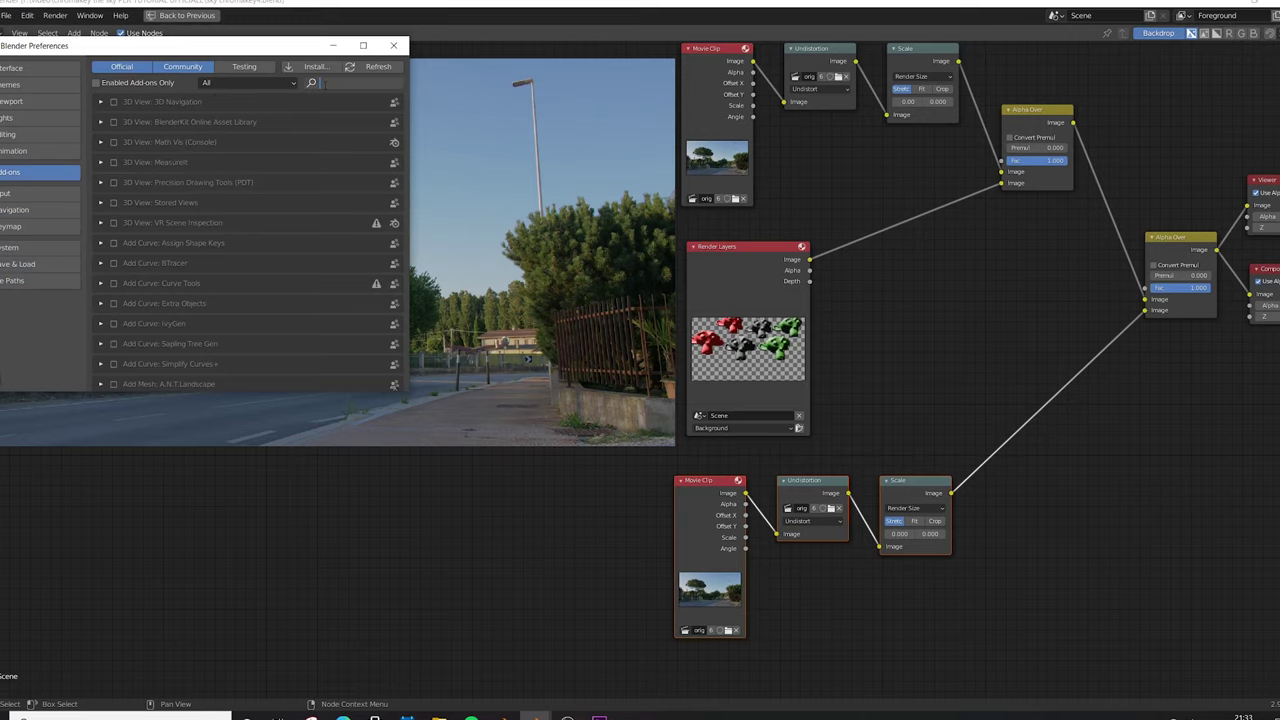
type("wrangler")
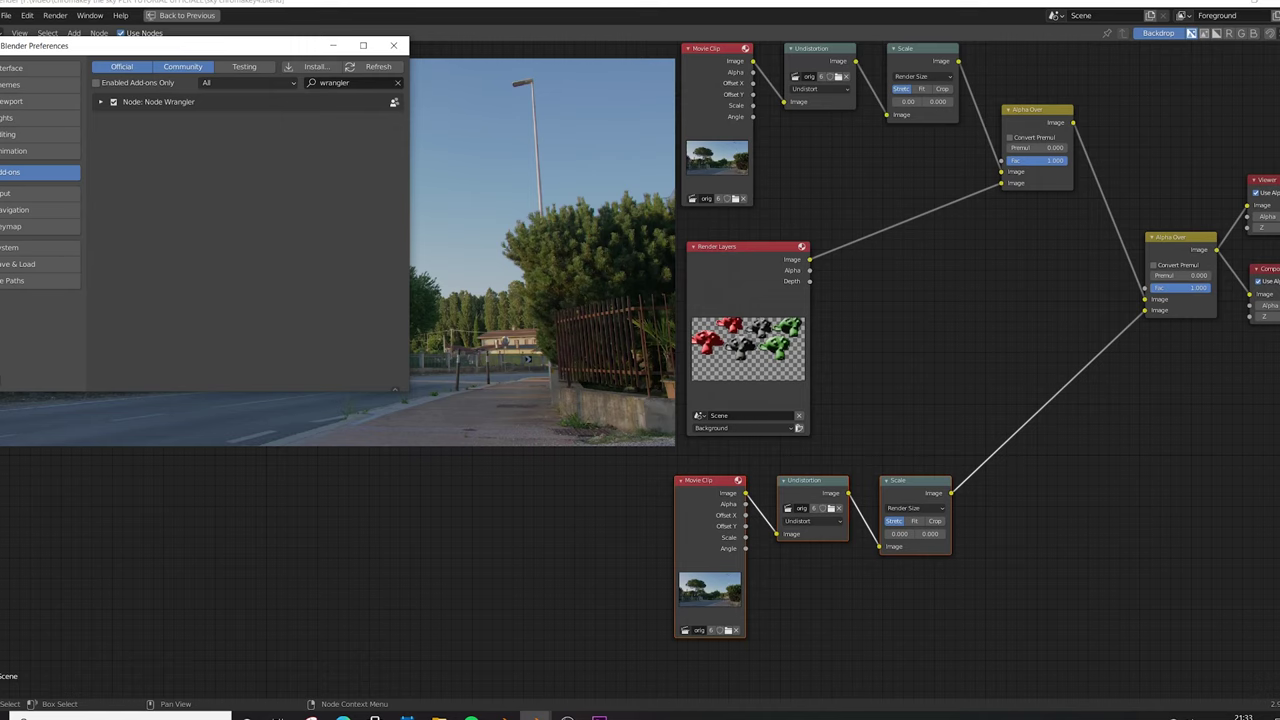
left_click(14, 392)
left_click(40, 366)
Step: Add a Keying node via a 'keyin' search and place it in the tree
key("shift+a")
mouse_move(916, 368)
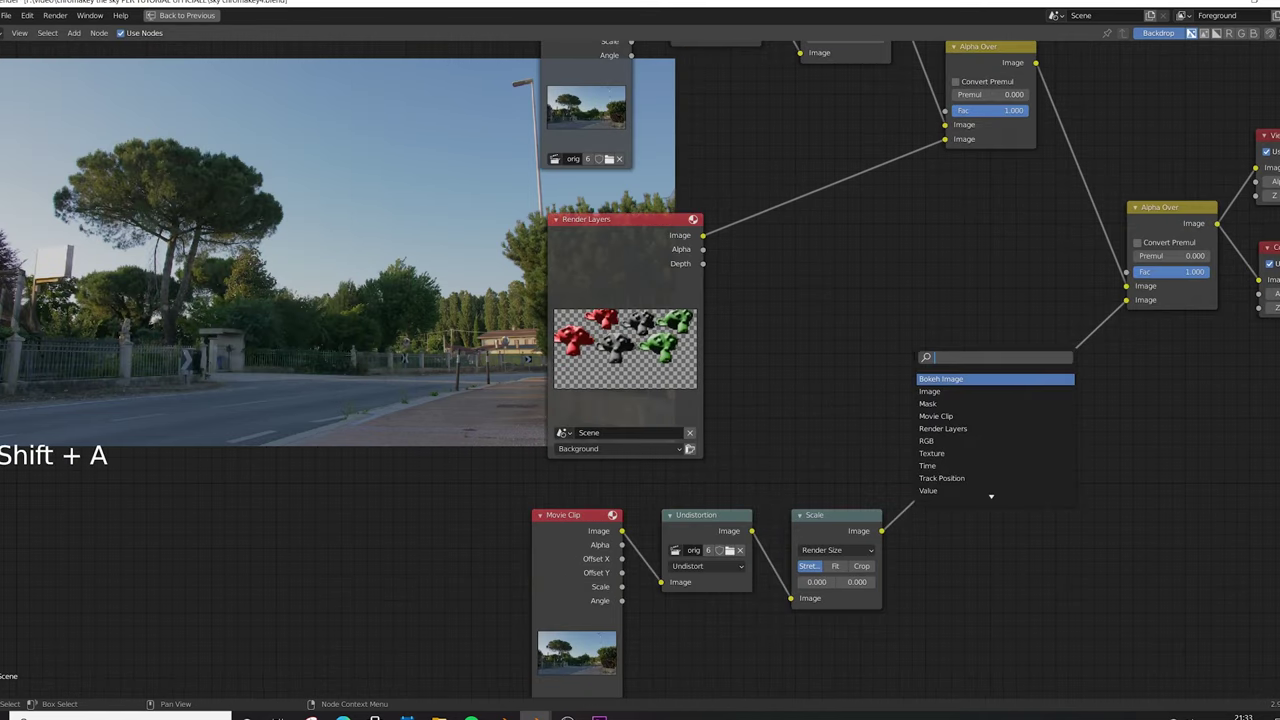
type("keyin")
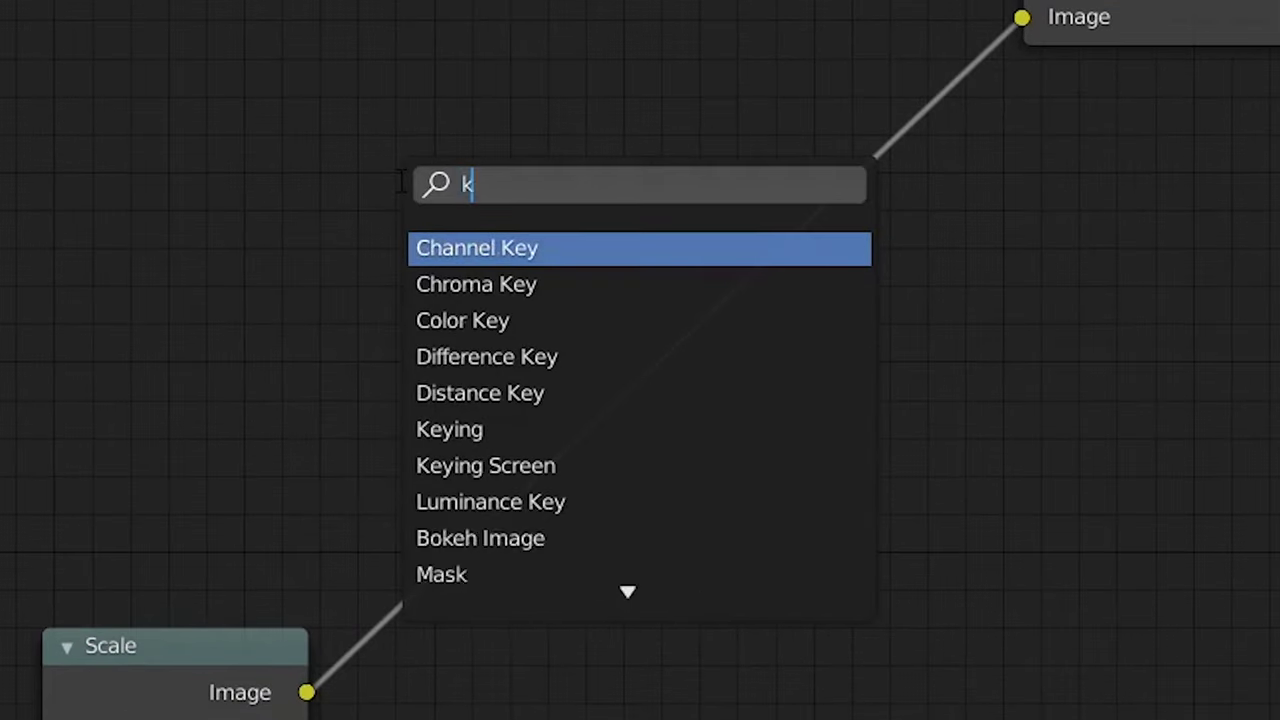
left_click(516, 250)
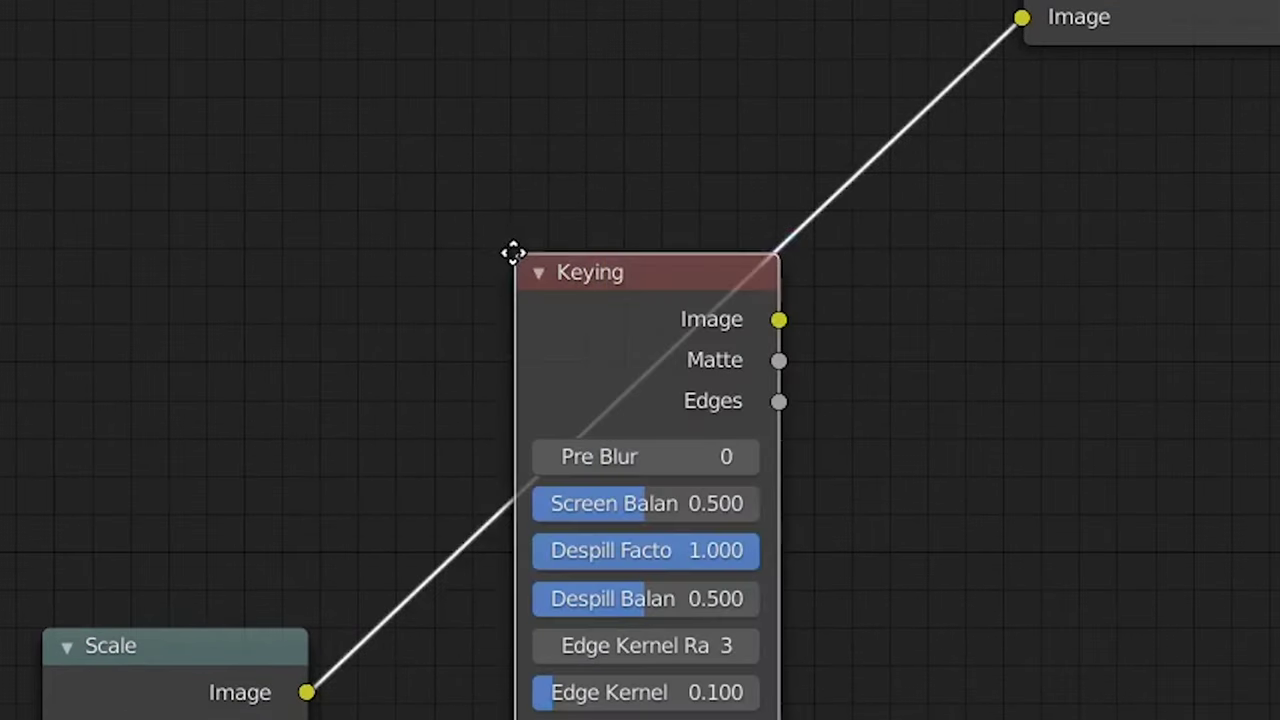
left_click(531, 140)
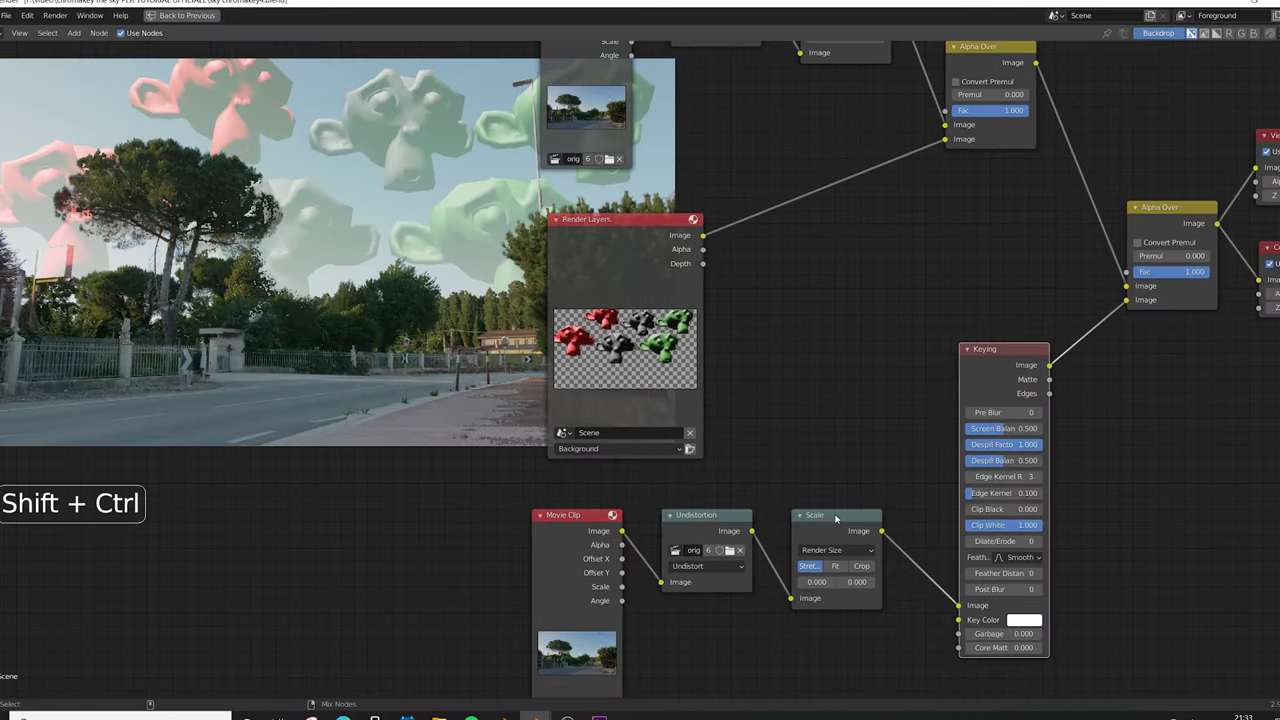
Step: Sample the blue sky as the Keying node's Key Color and feed Keying into the lower Alpha Over
left_click(836, 517, "ctrl+shift")
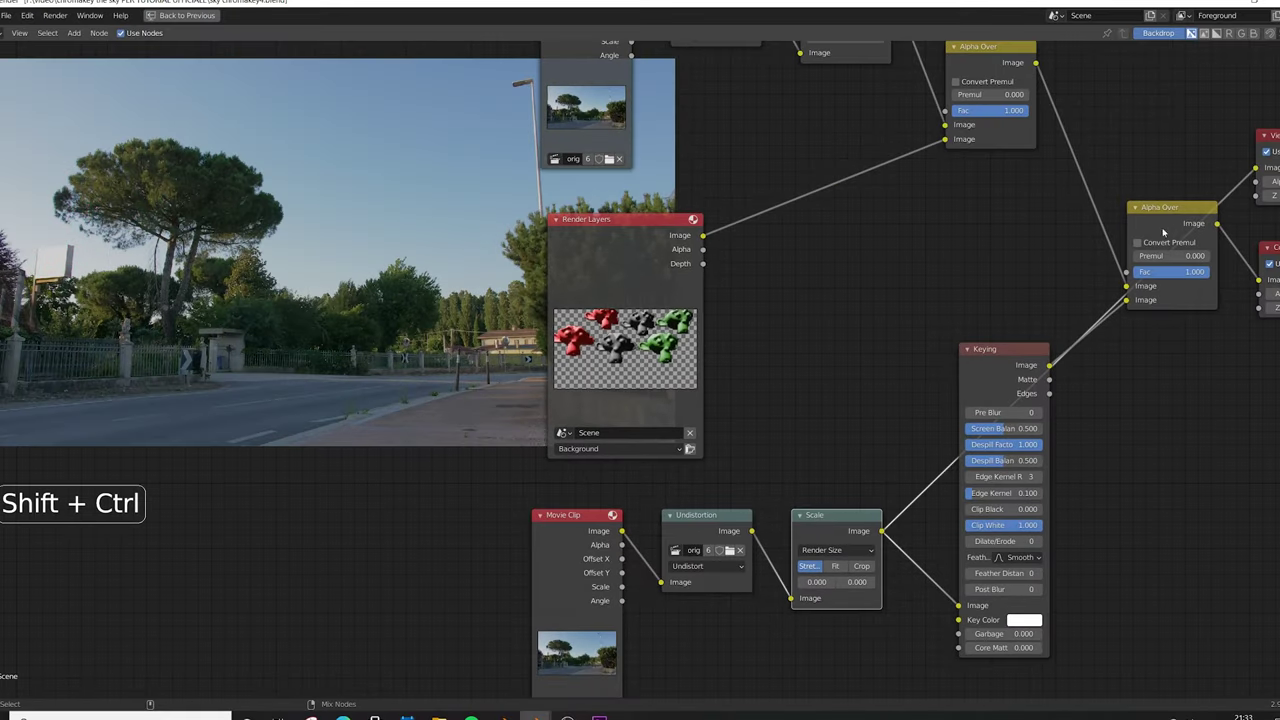
left_click(1176, 211, "ctrl+shift")
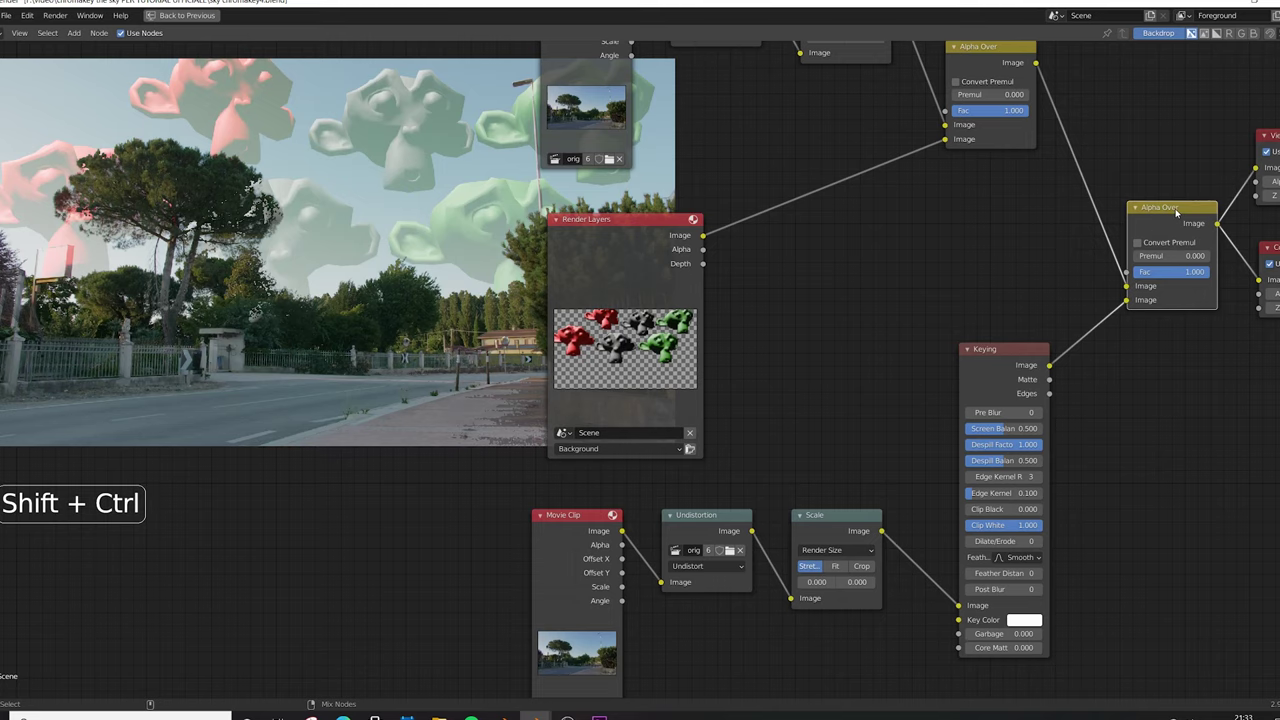
left_click(831, 520, "ctrl+shift")
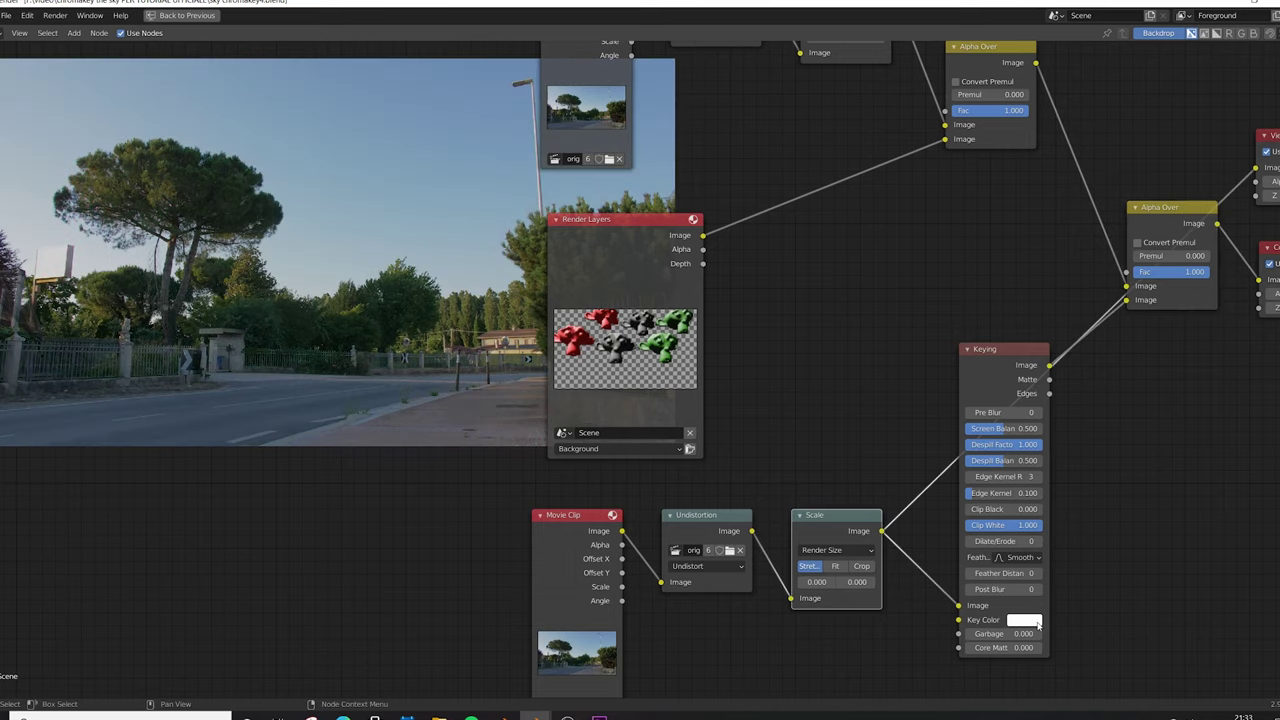
left_click(1038, 620)
left_click(1117, 562)
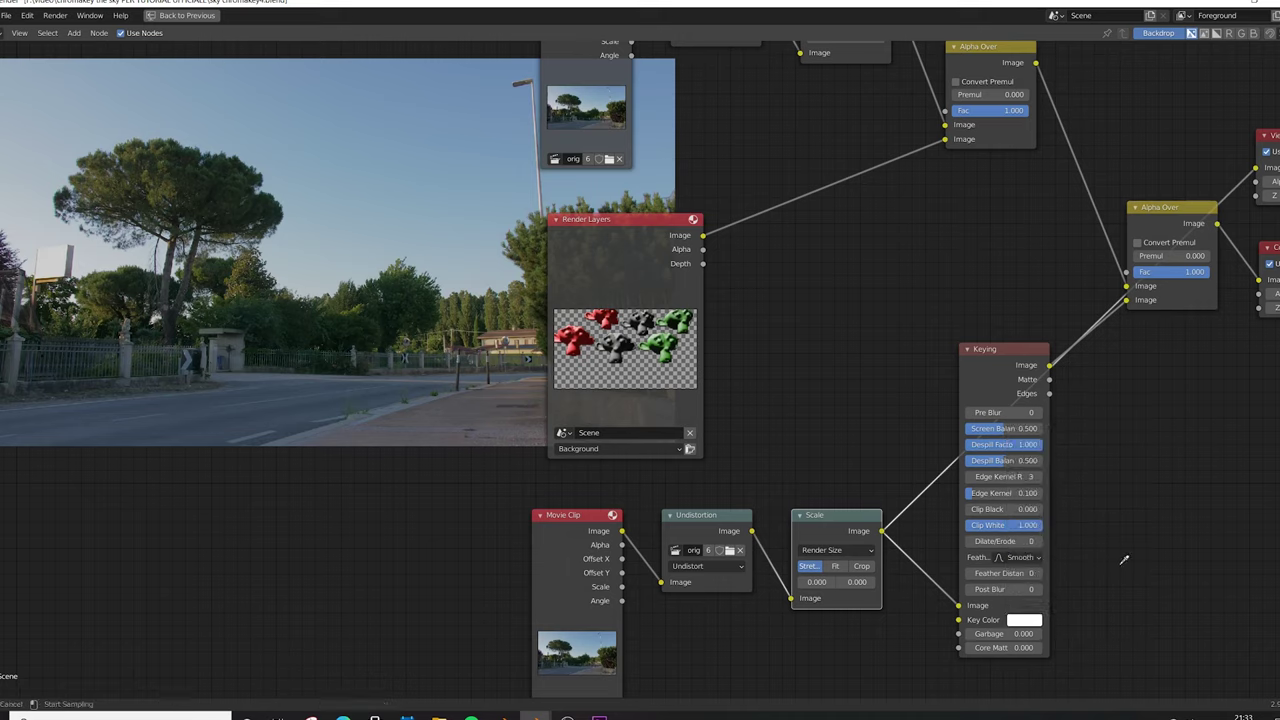
left_click(495, 63)
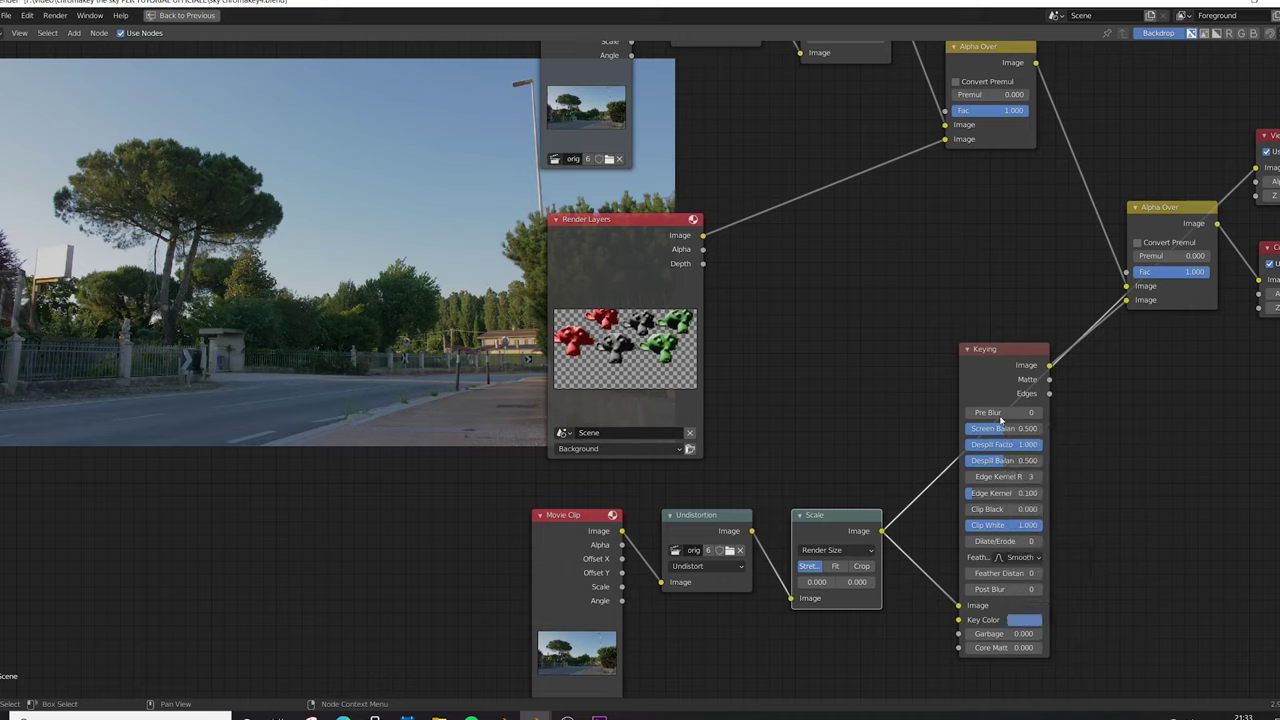
left_click_drag(1049, 365, 1126, 300)
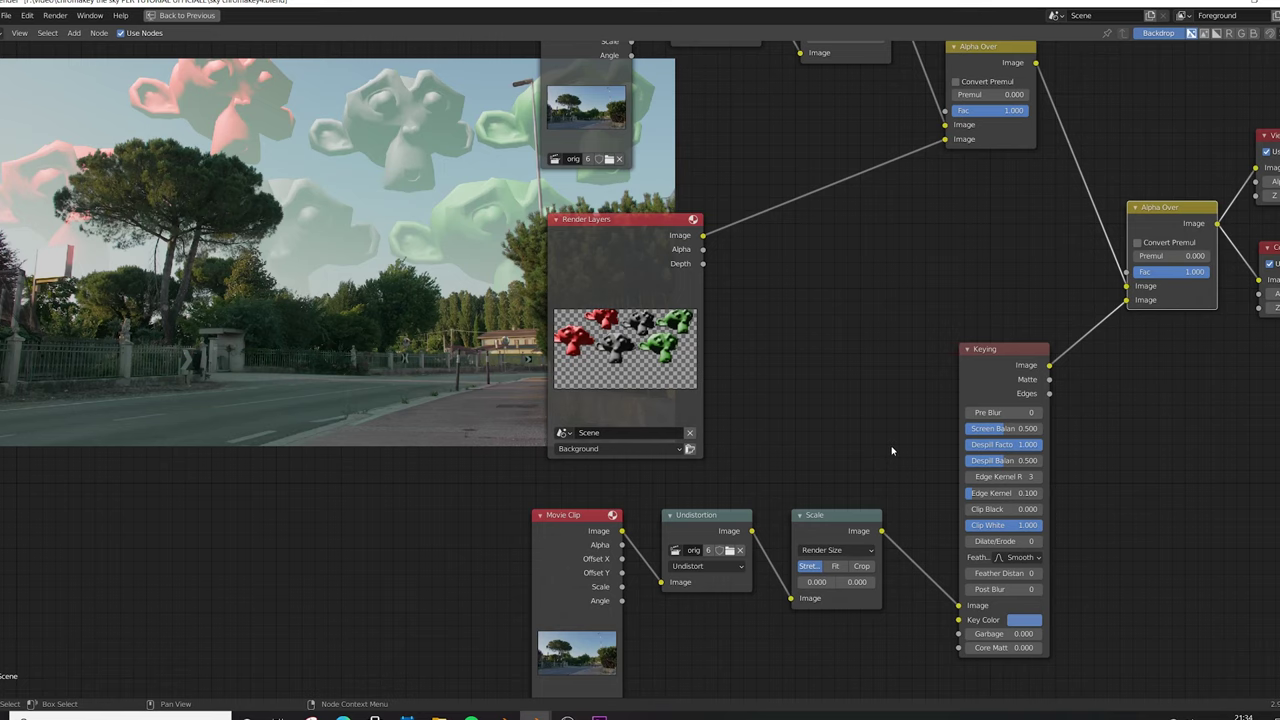
Step: Save, then insert an Alpha Convert node between Keying and Alpha Over
key("ctrl+s")
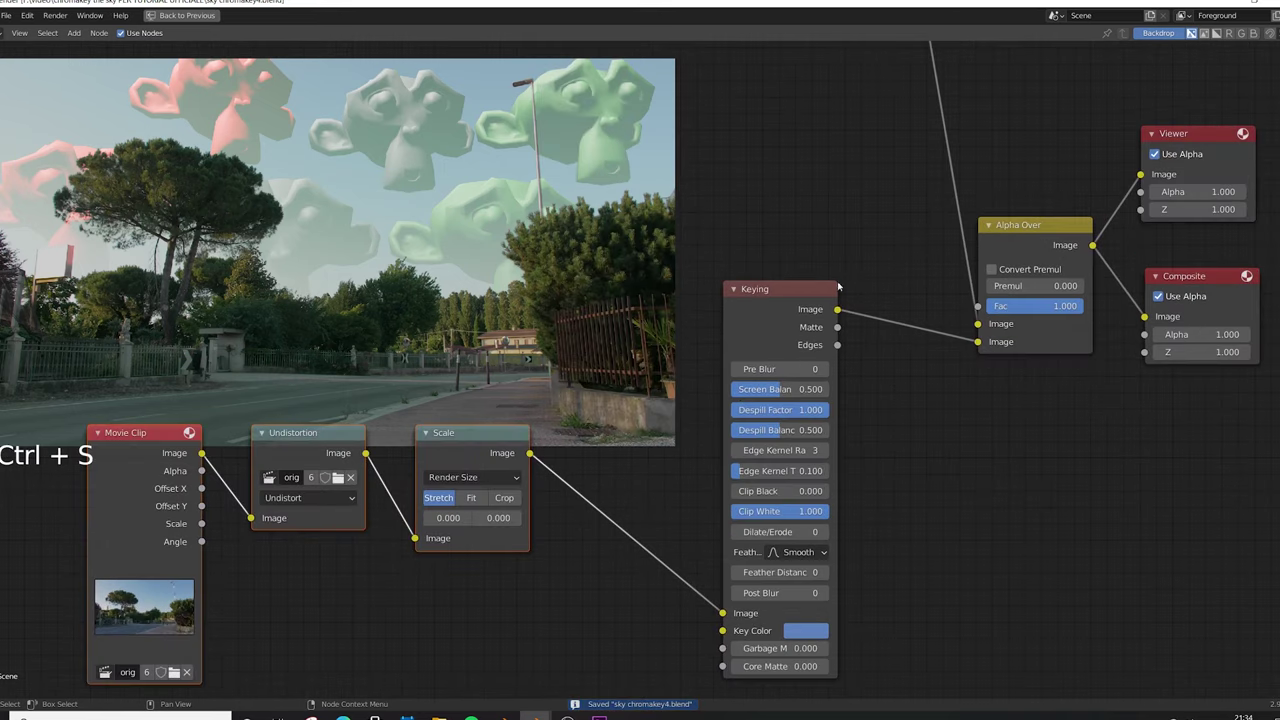
key("shift+a")
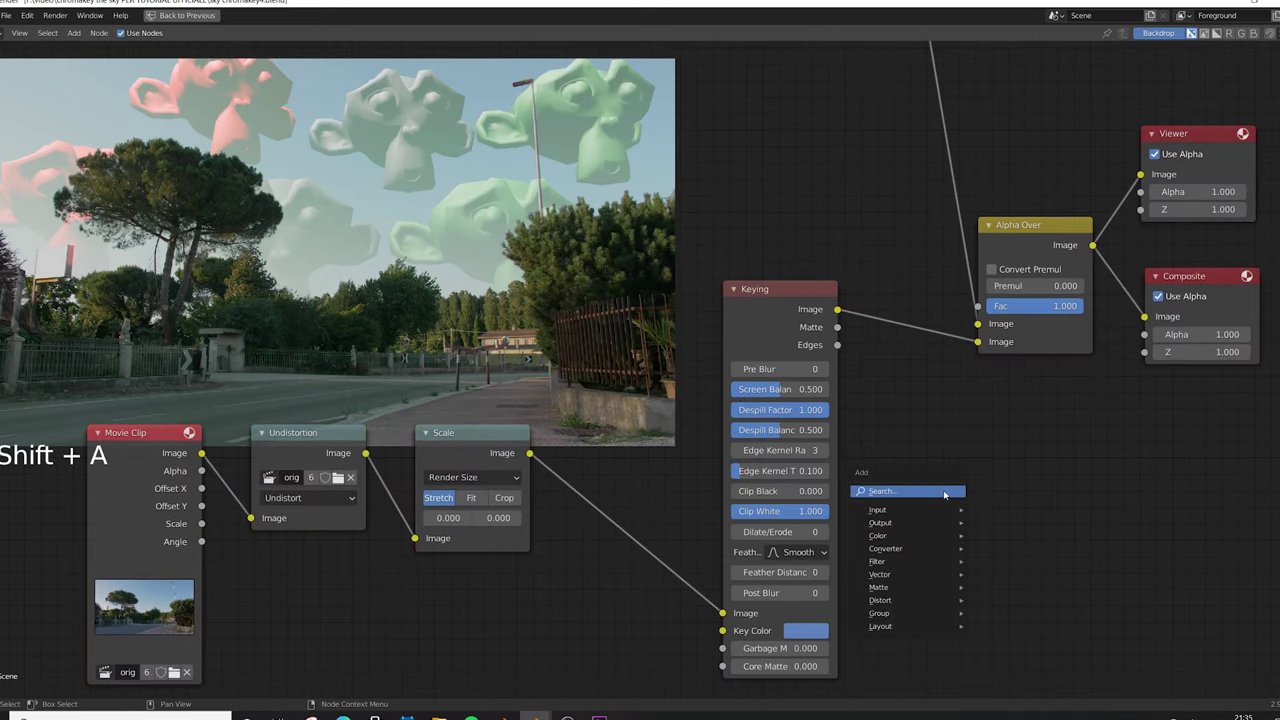
type("alpha c")
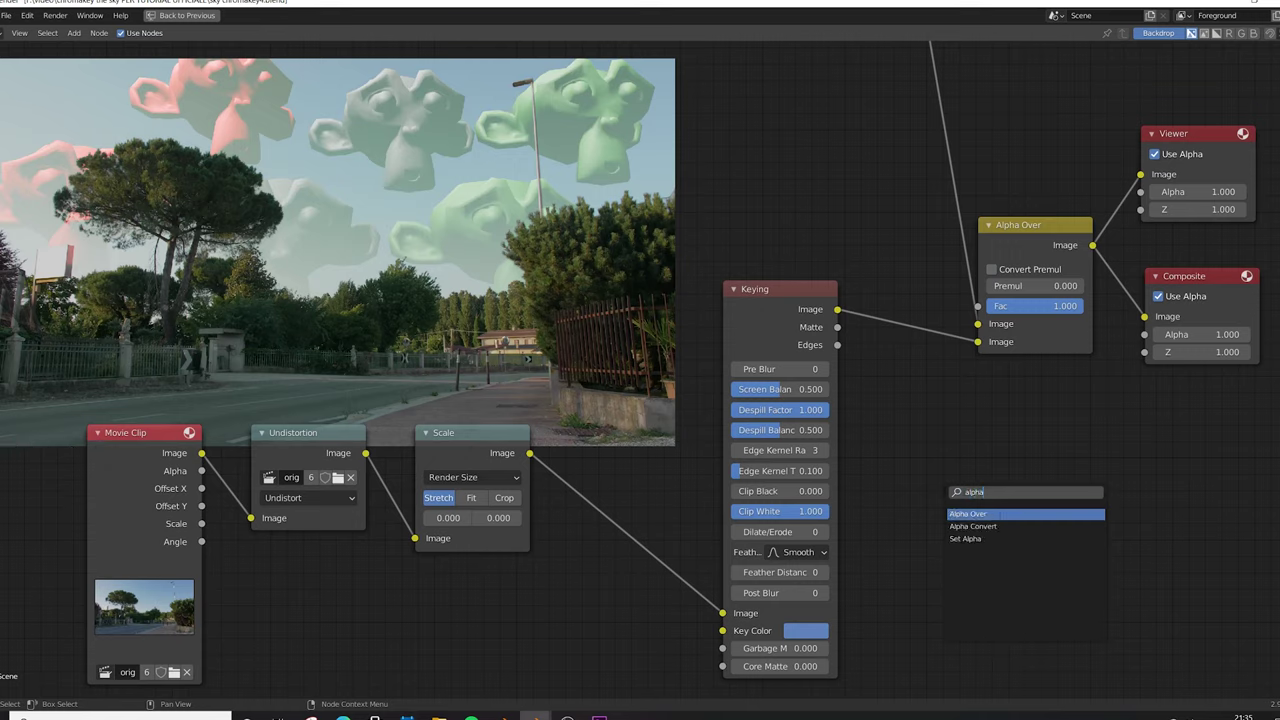
key("Return")
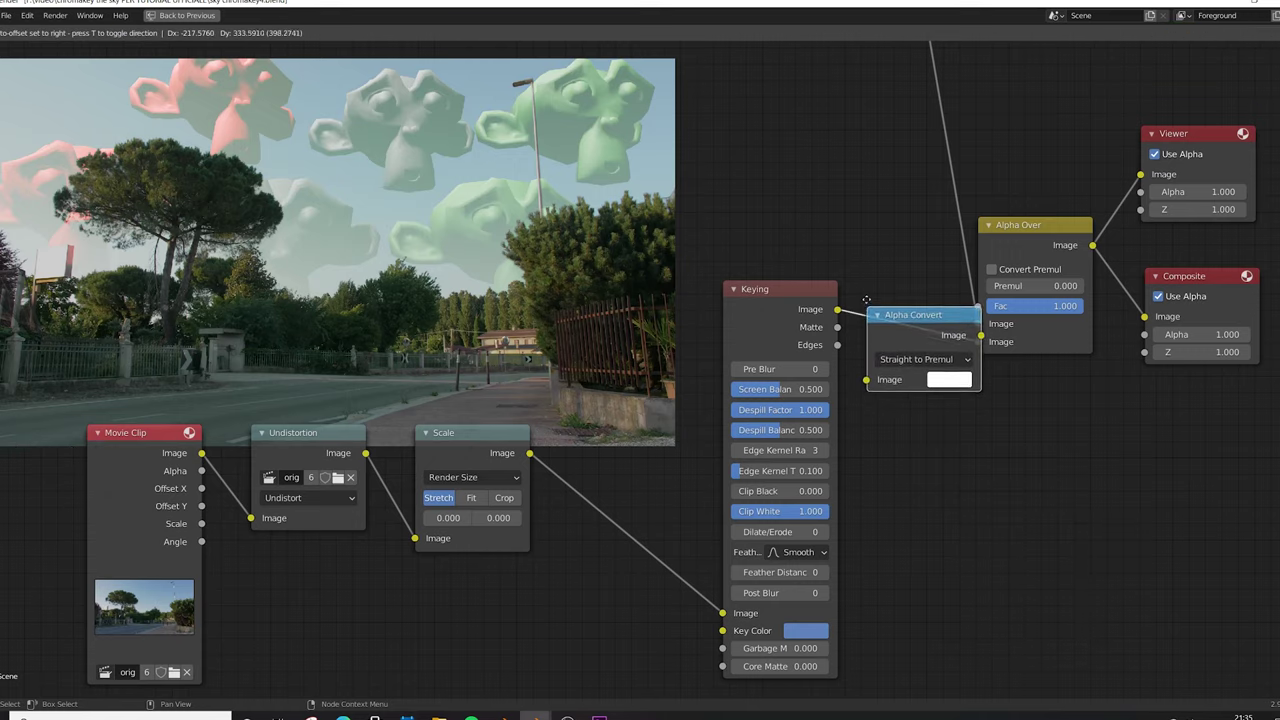
left_click(868, 303)
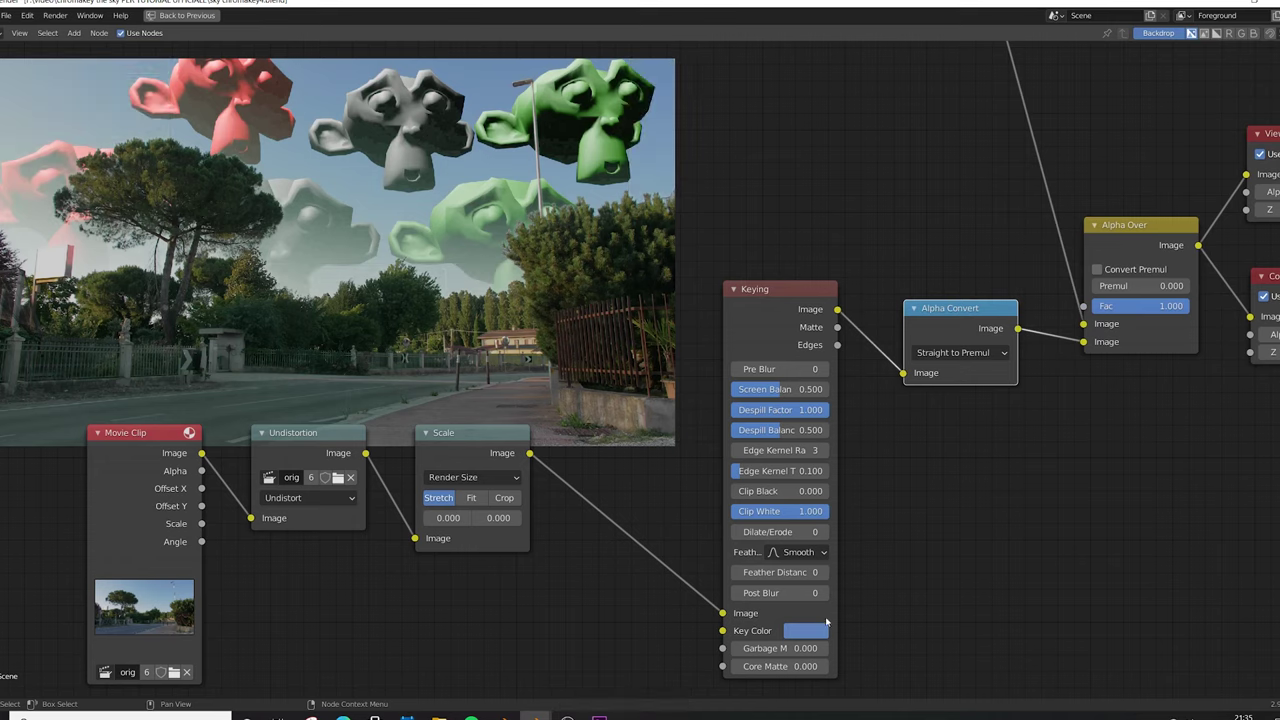
Step: Darken the key colour slightly, set Clip Black to 0.245 and Post Blur to 5
left_click(818, 630)
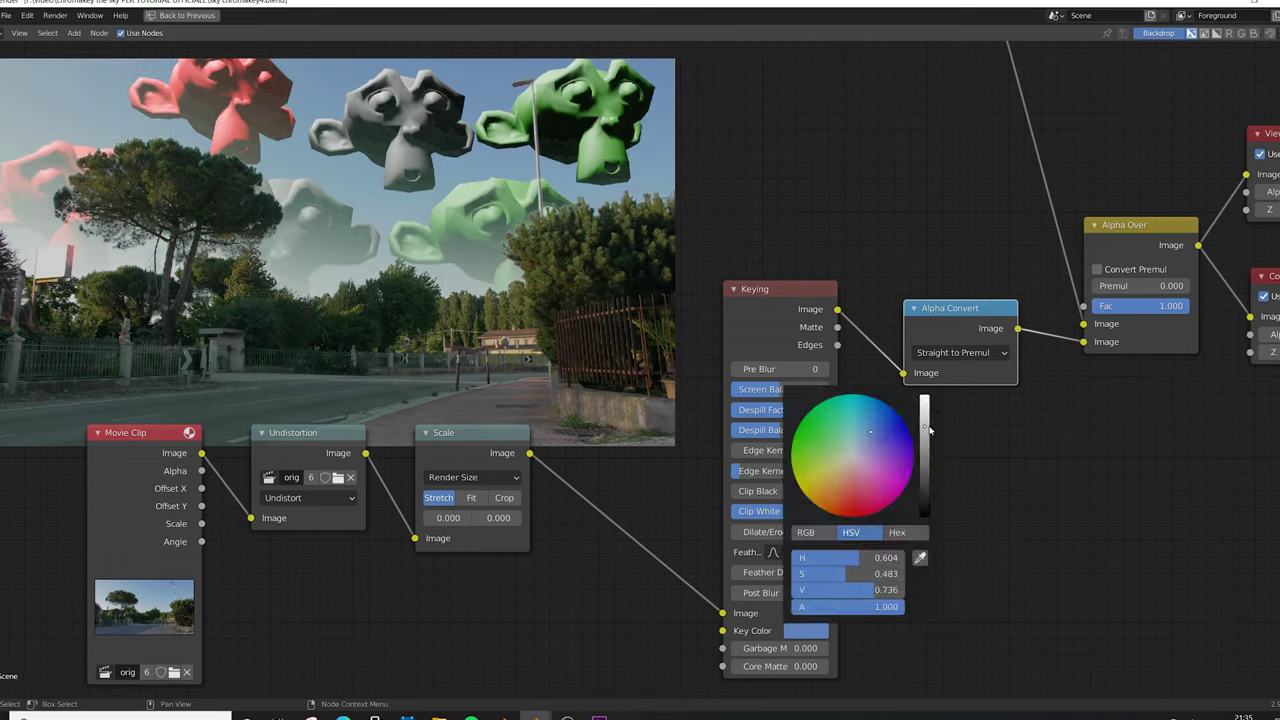
left_click_drag(925, 427, 925, 416)
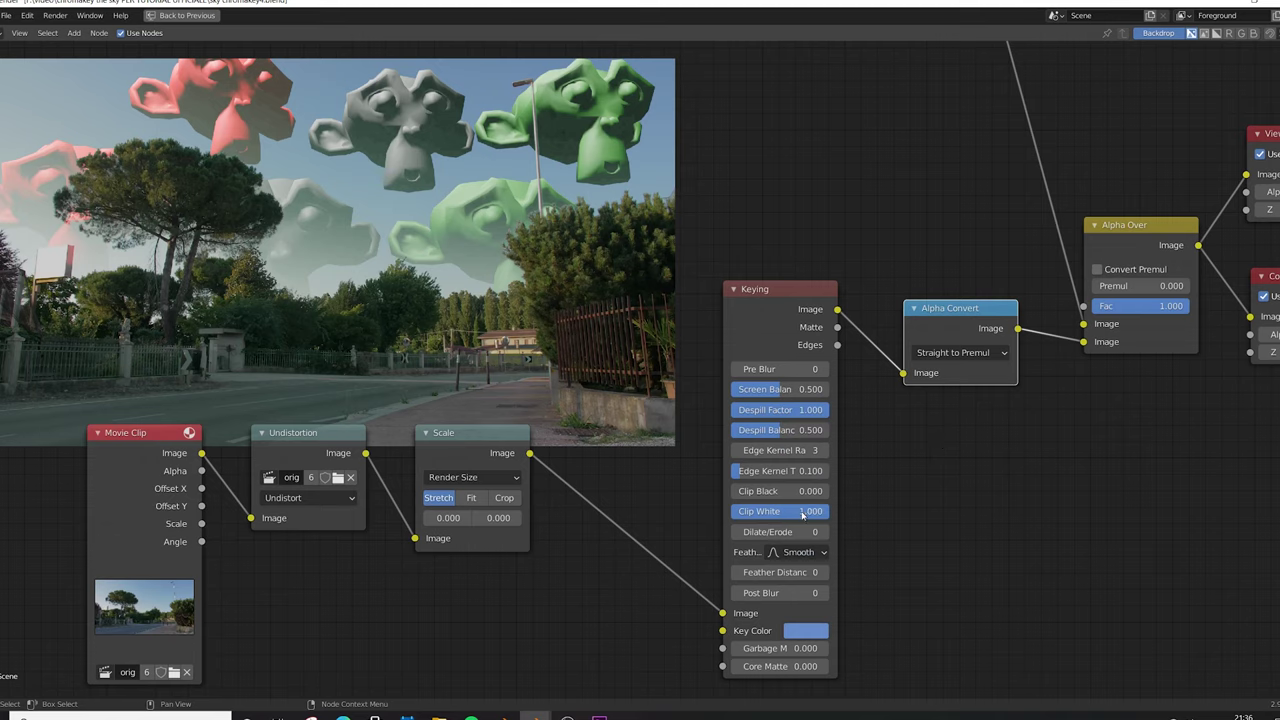
left_click_drag(790, 491, 755, 491)
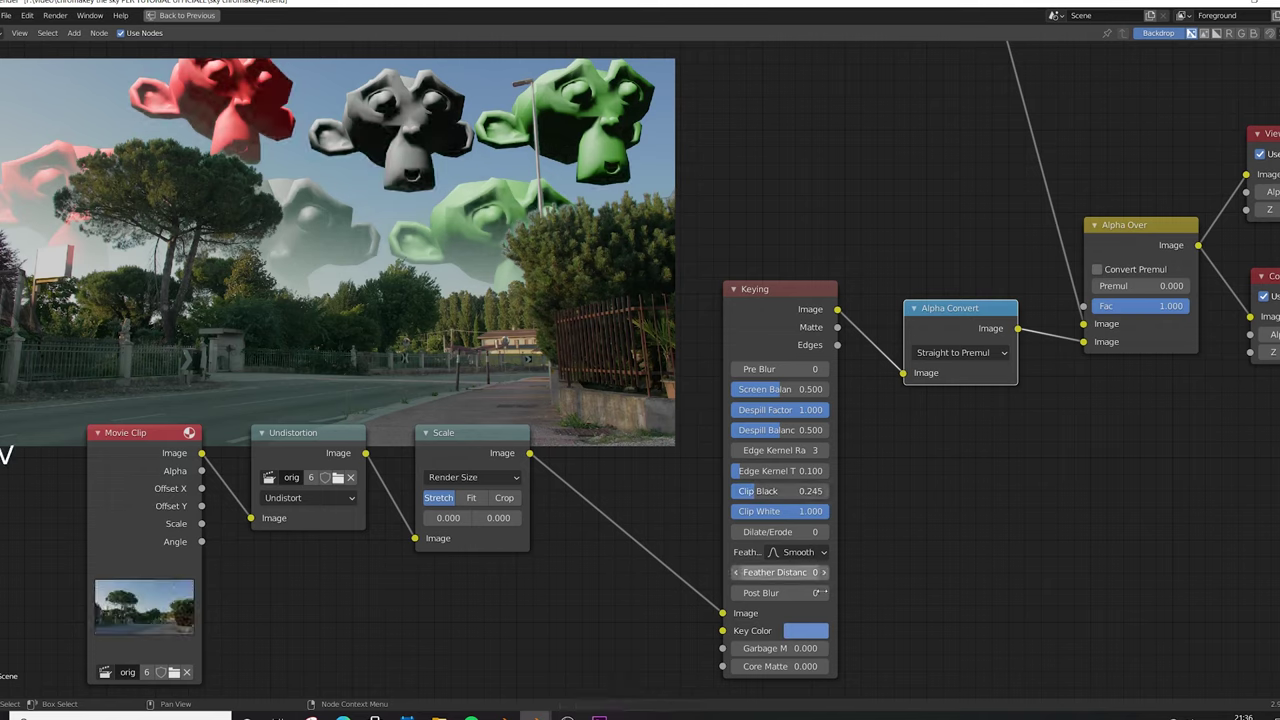
left_click_drag(820, 593, 825, 594)
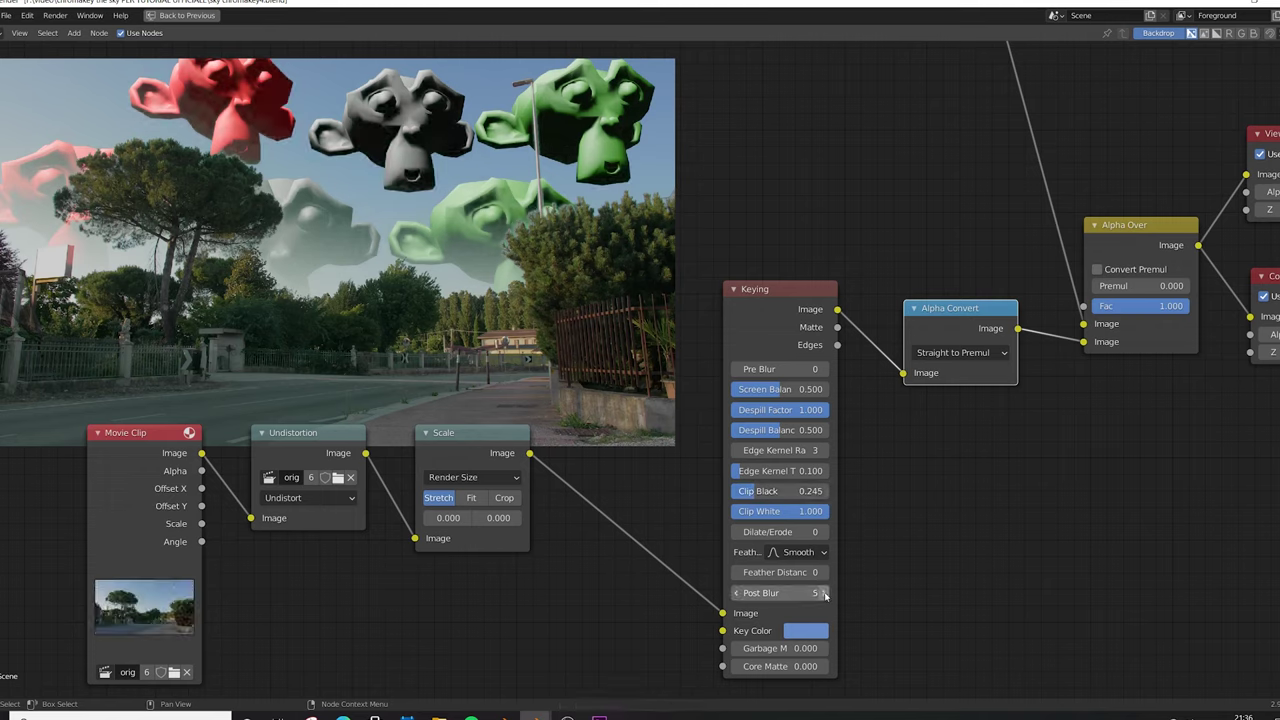
Step: Preview the Keying Image, Matte and Edges outputs, then reset Clip Black to 0
left_click(749, 337, "ctrl+shift")
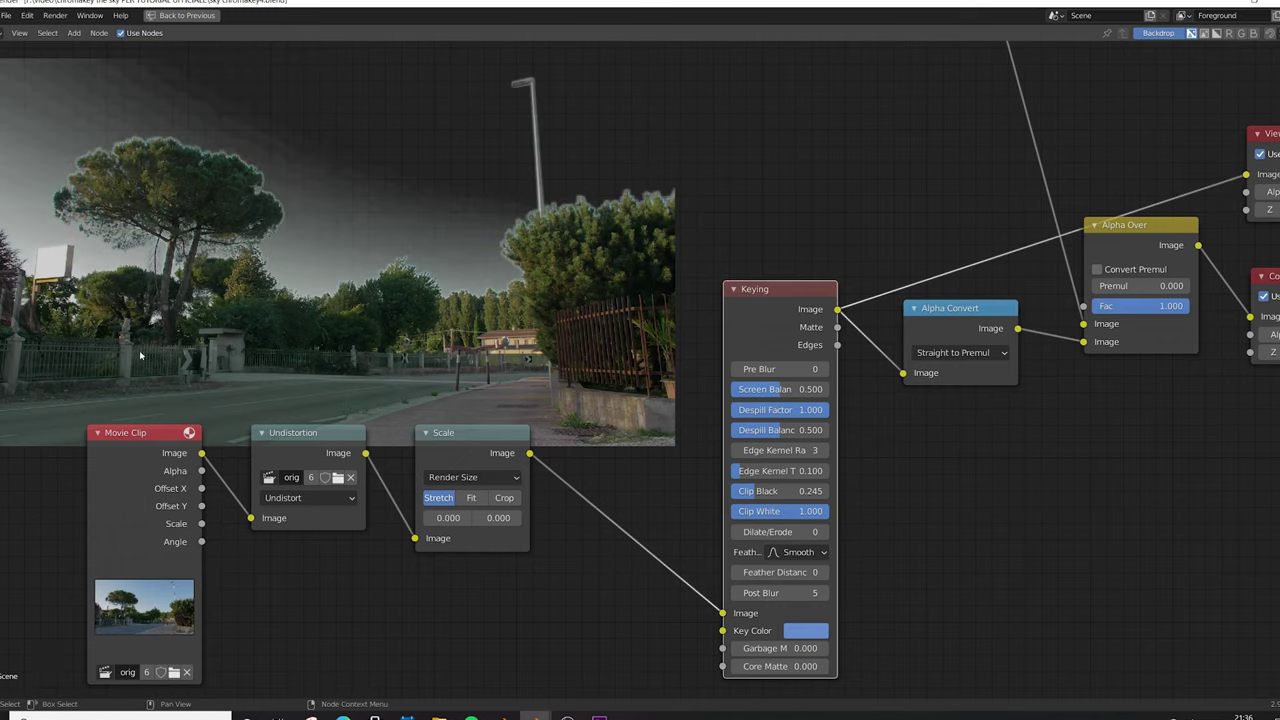
left_click(805, 298, "ctrl+shift")
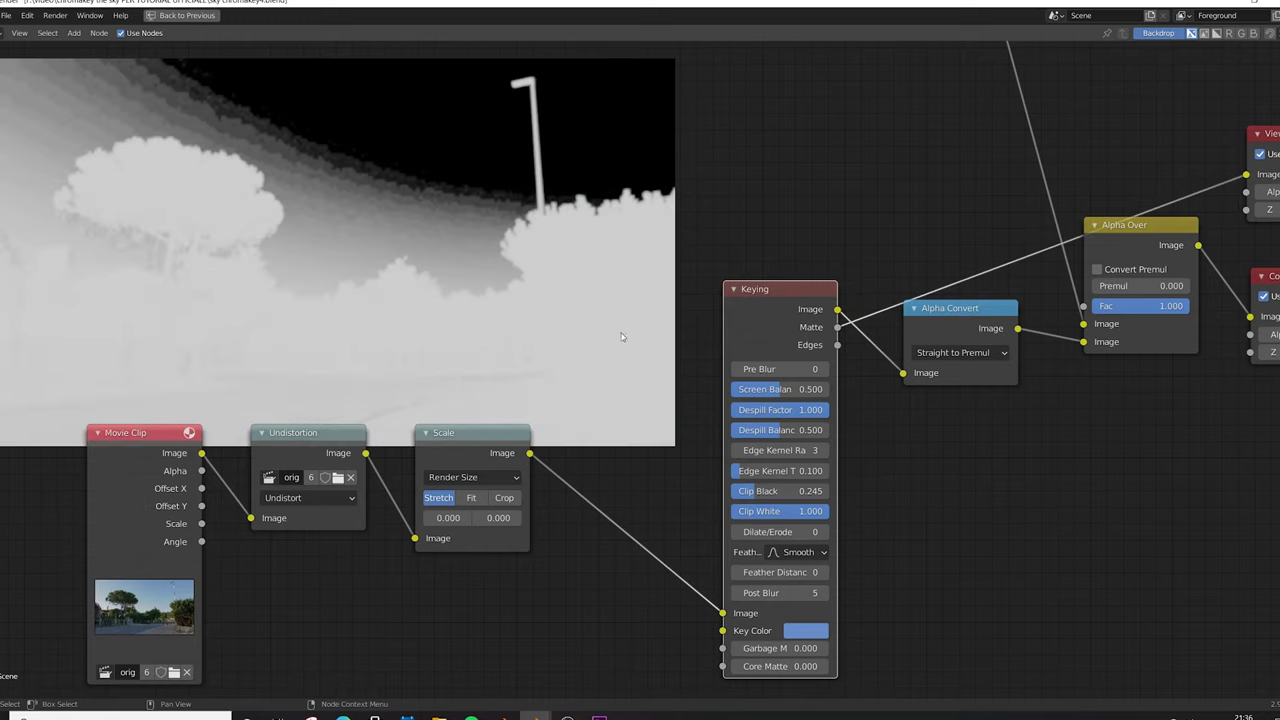
left_click(780, 294, "ctrl+shift")
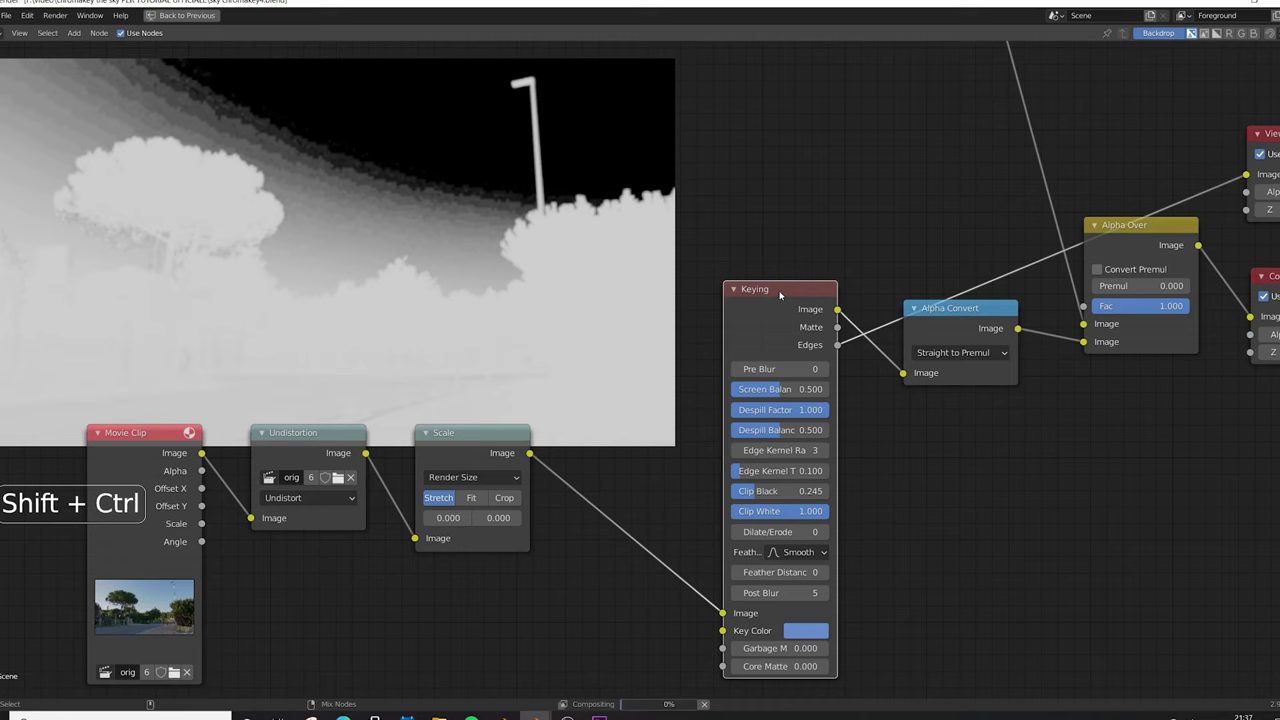
left_click(780, 294, "ctrl+shift")
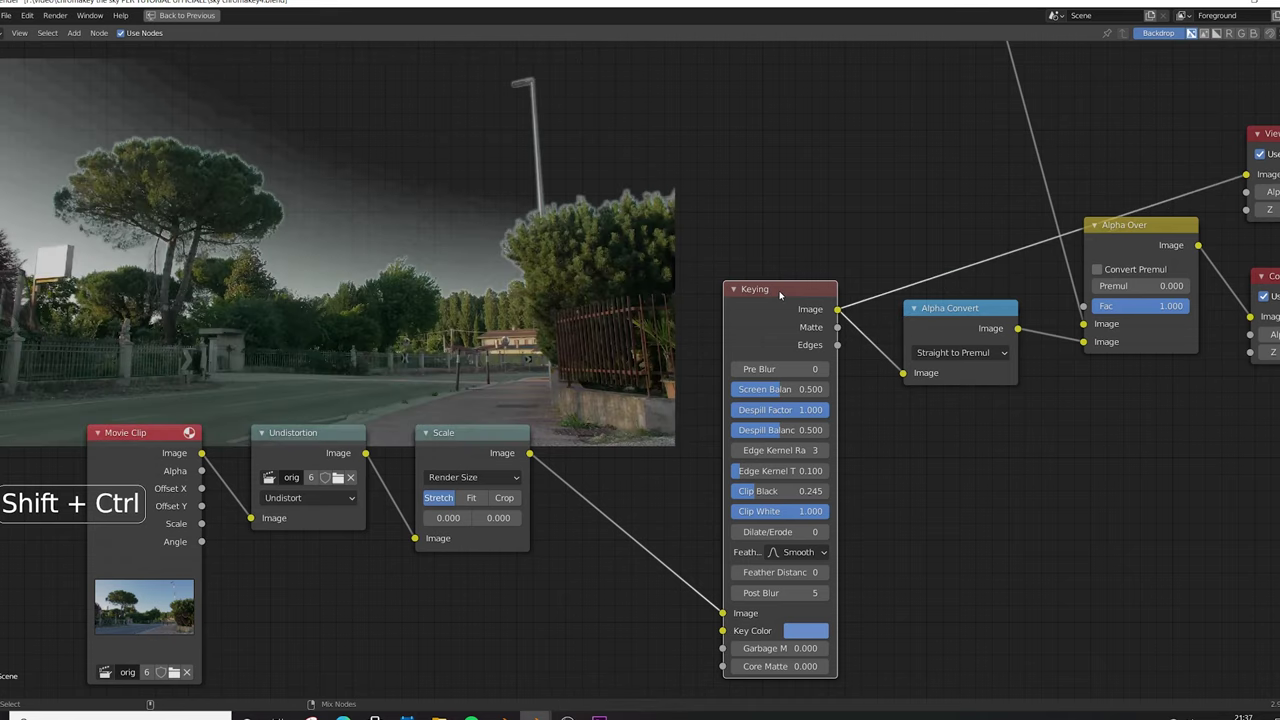
left_click(1134, 248, "ctrl+shift")
key("BackSpace")
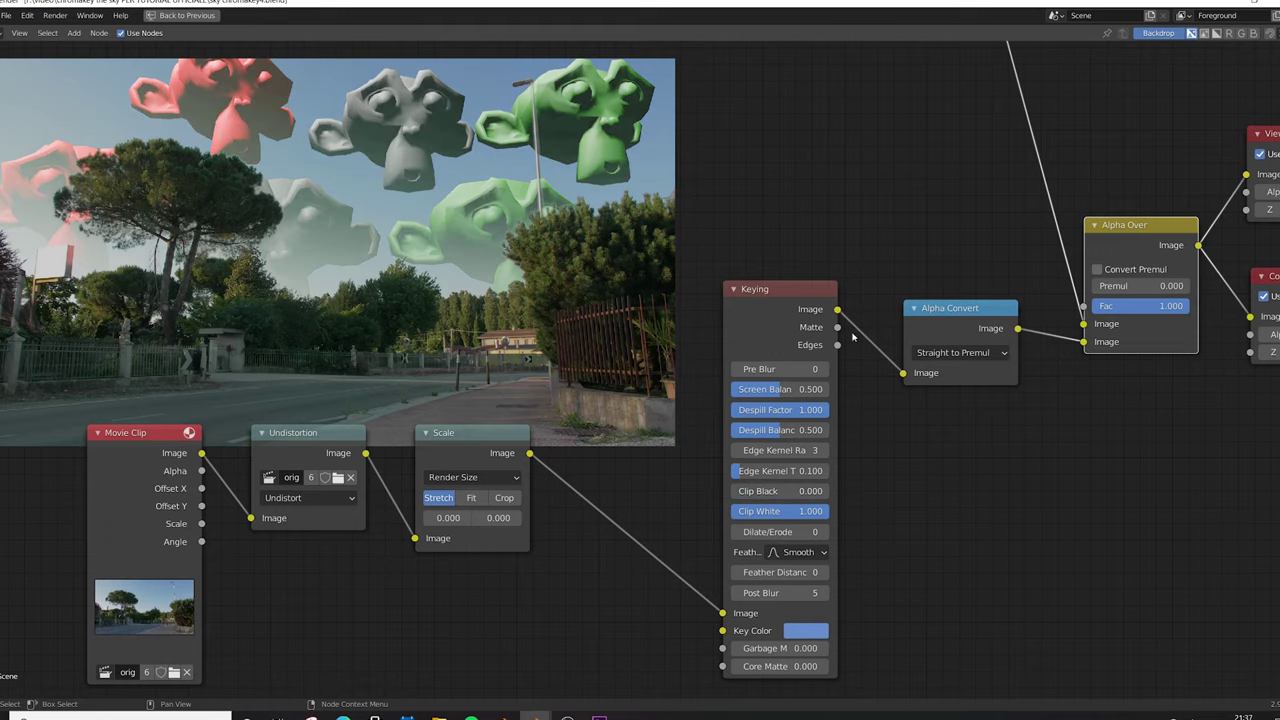
Step: Recheck matte and final composite, then lower the key colour's value to 0.766
left_click(785, 288, "ctrl+shift")
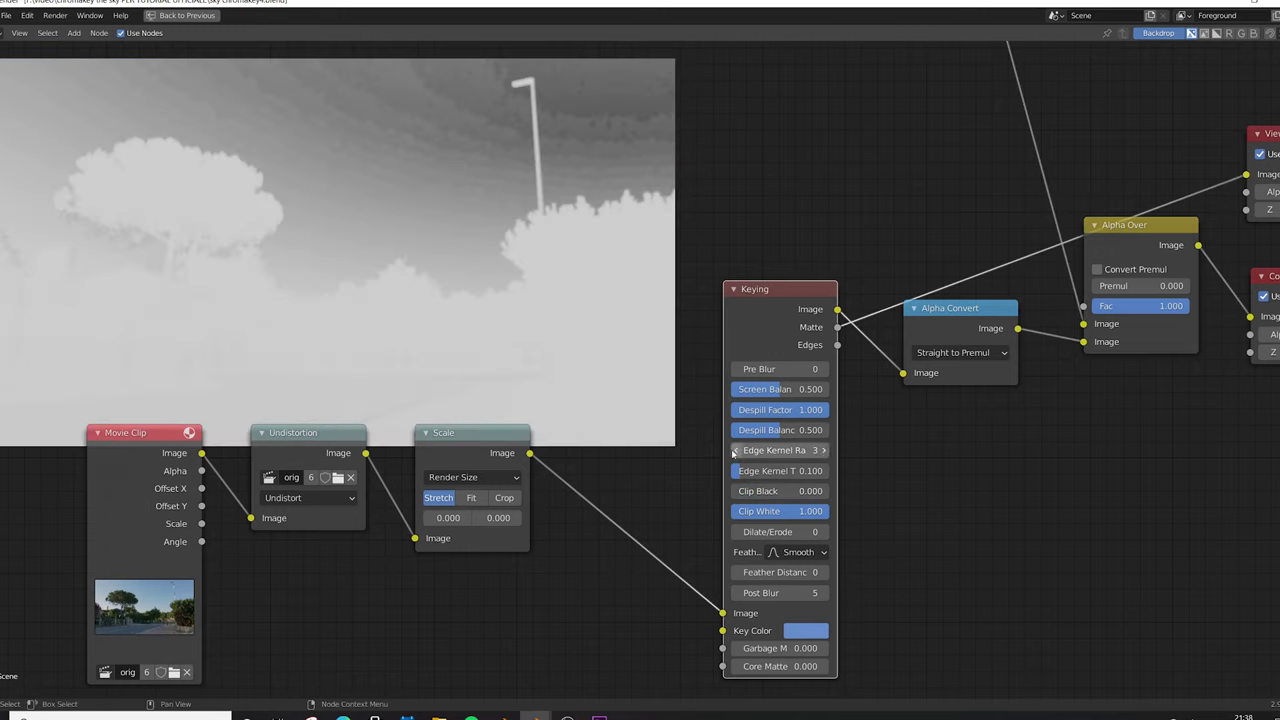
left_click(1135, 243, "ctrl+shift")
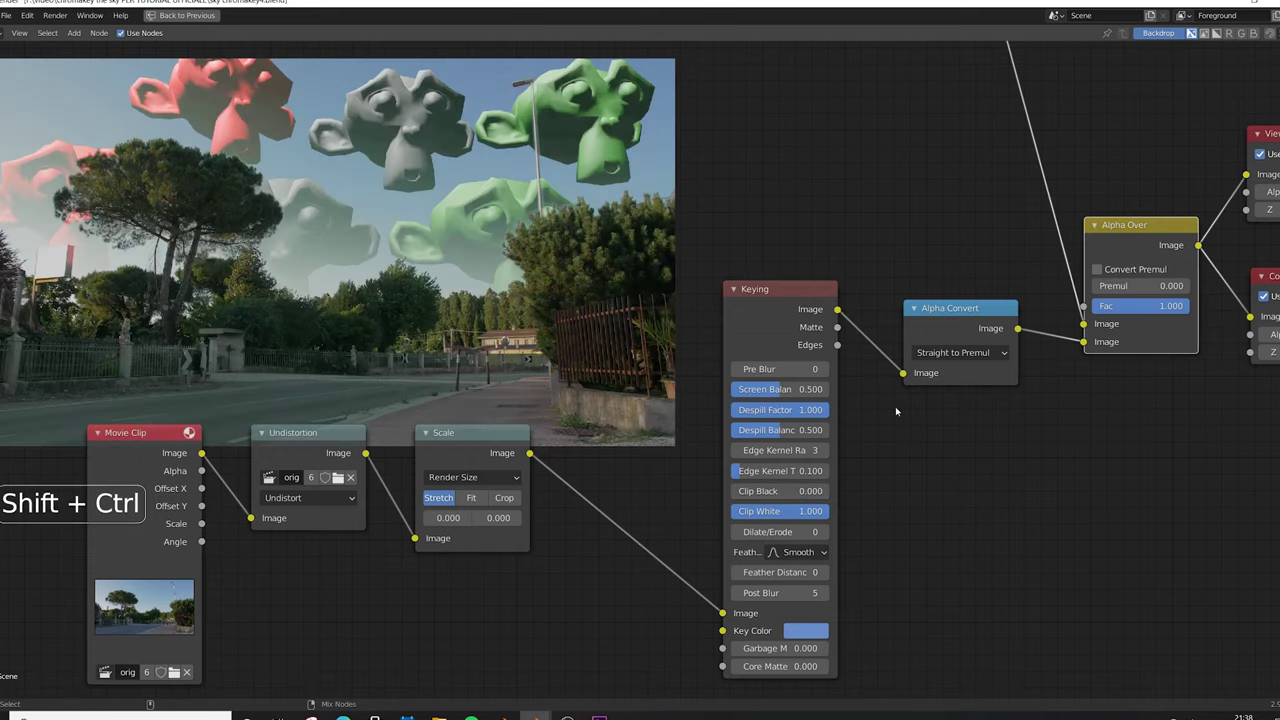
left_click(806, 630)
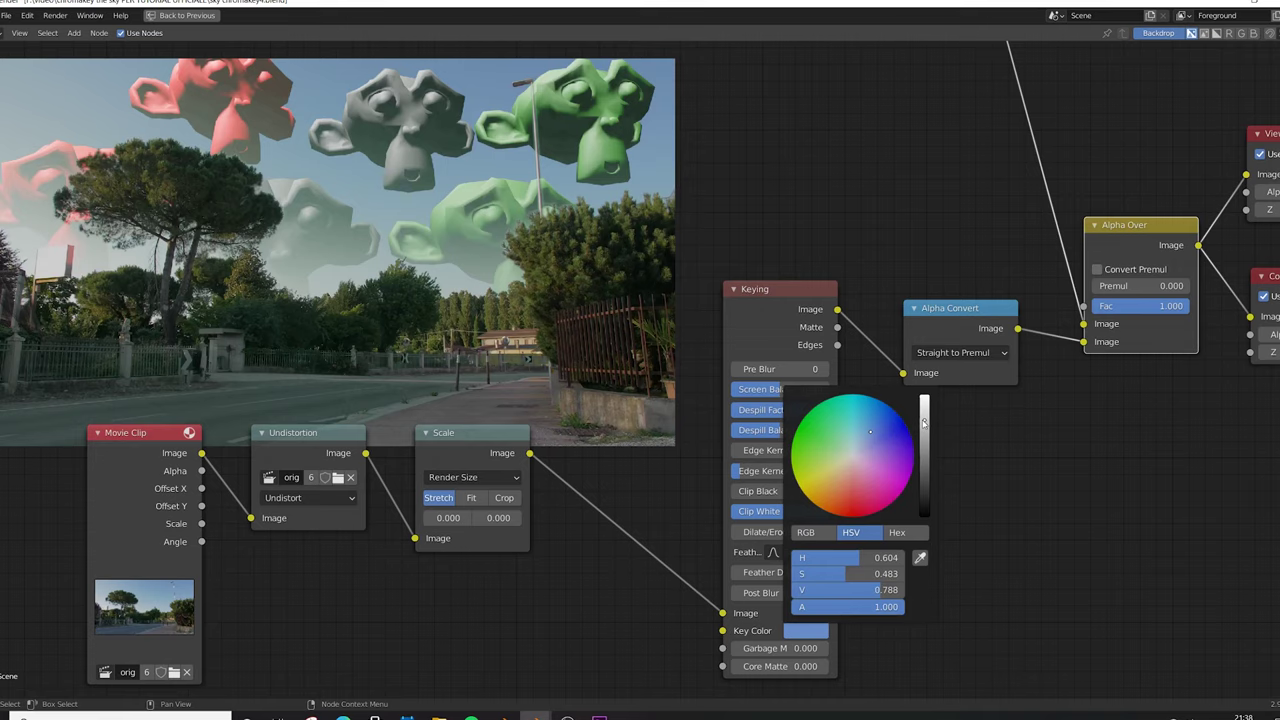
left_click_drag(924, 422, 924, 424)
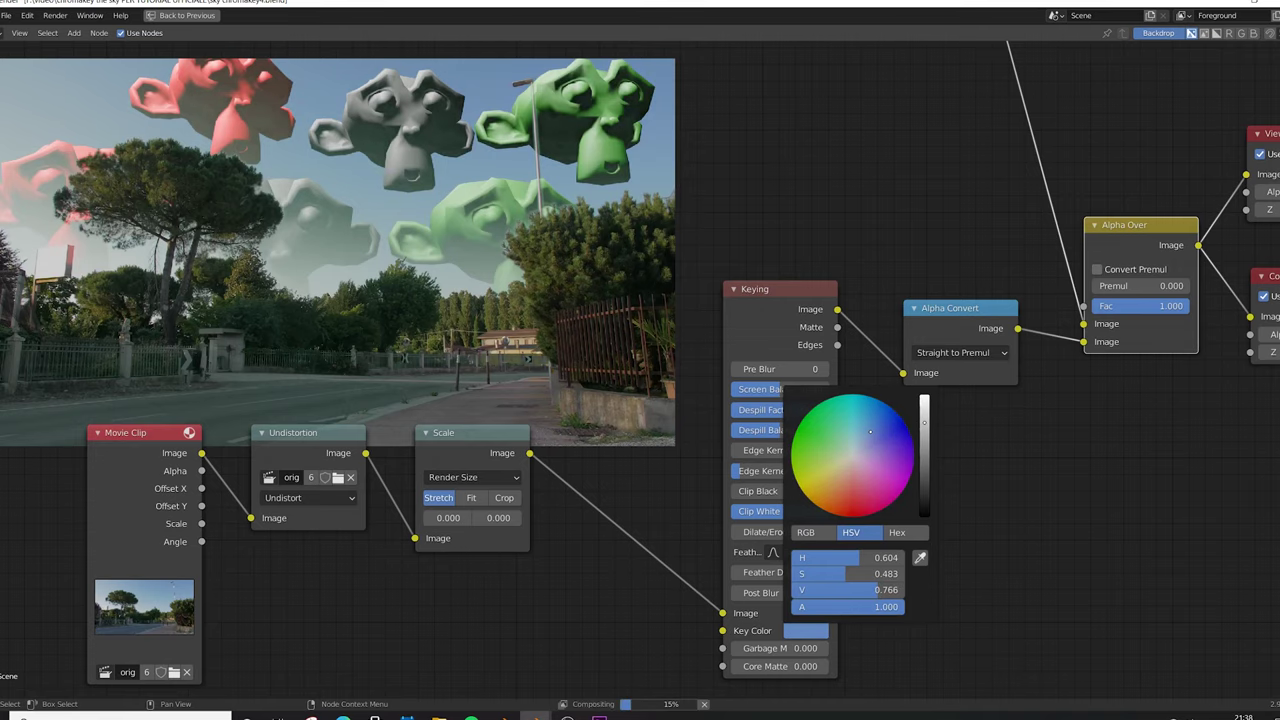
key("F12")
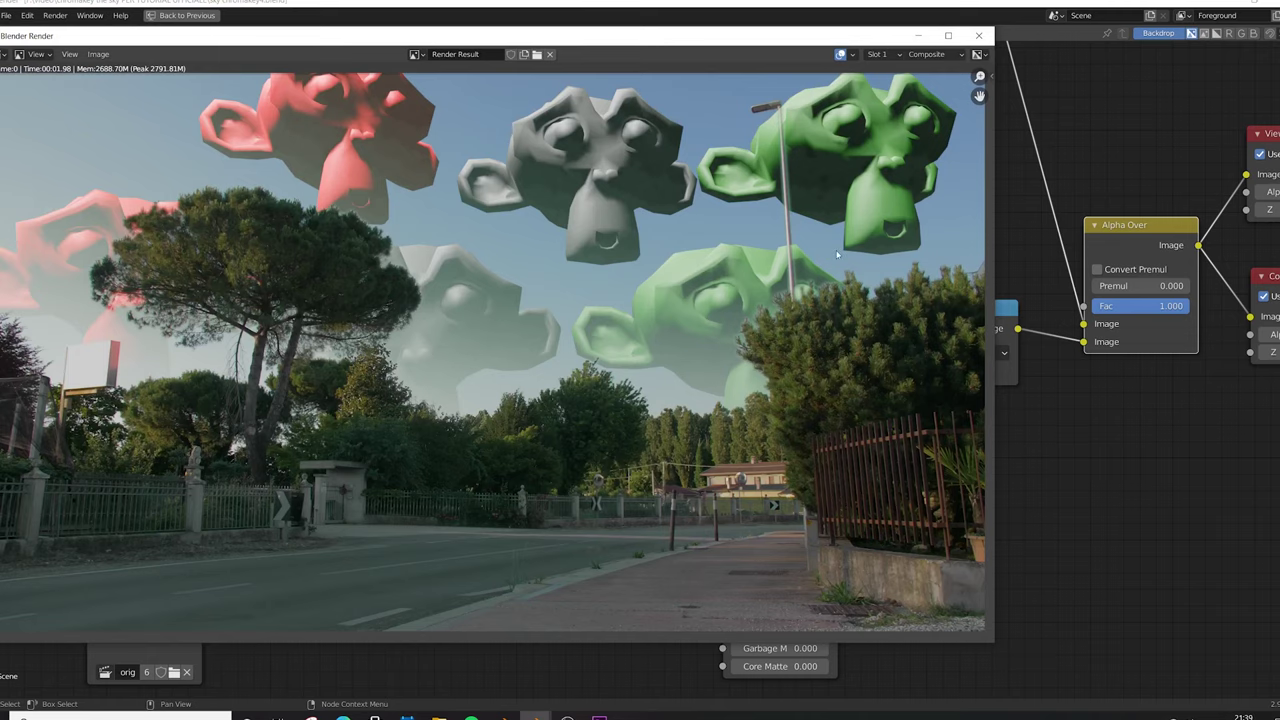
scroll(838, 254, "up", 4)
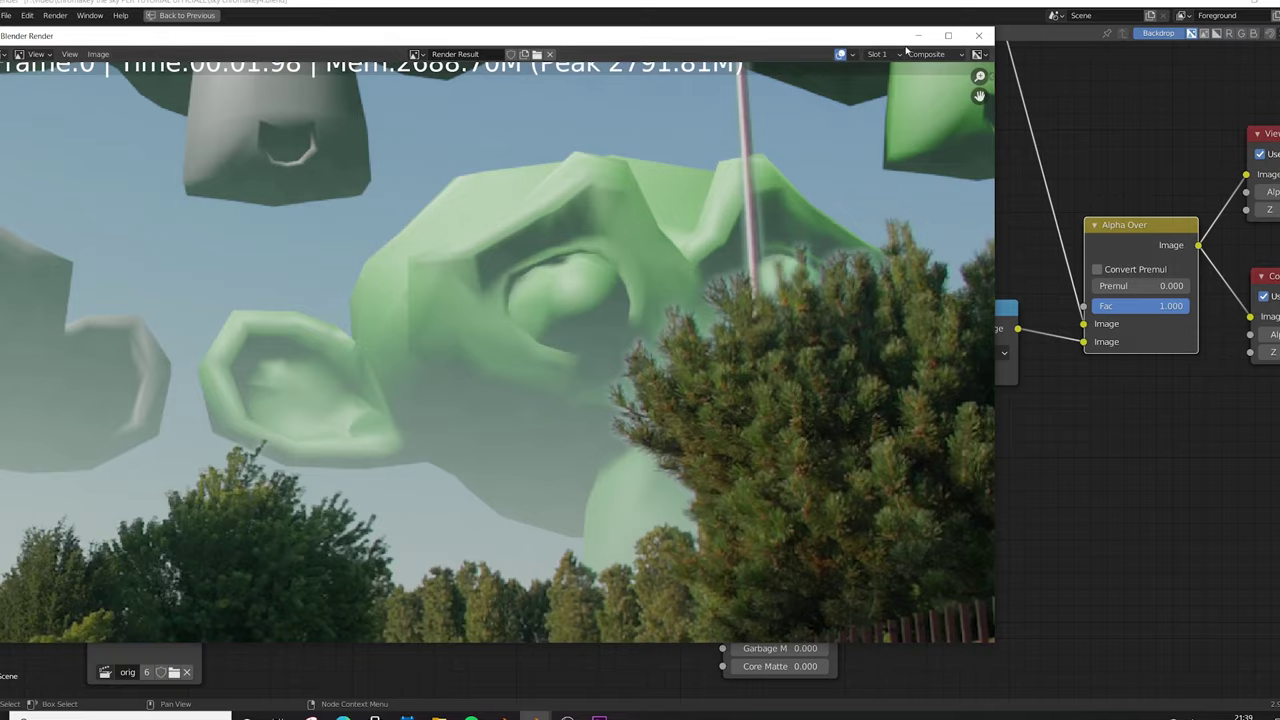
scroll(605, 397, "down", 4)
Step: Enlarge the backdrop, then set the Keying node's Dilate/Erode to -2 and Feather Distance to -4
key("Escape")
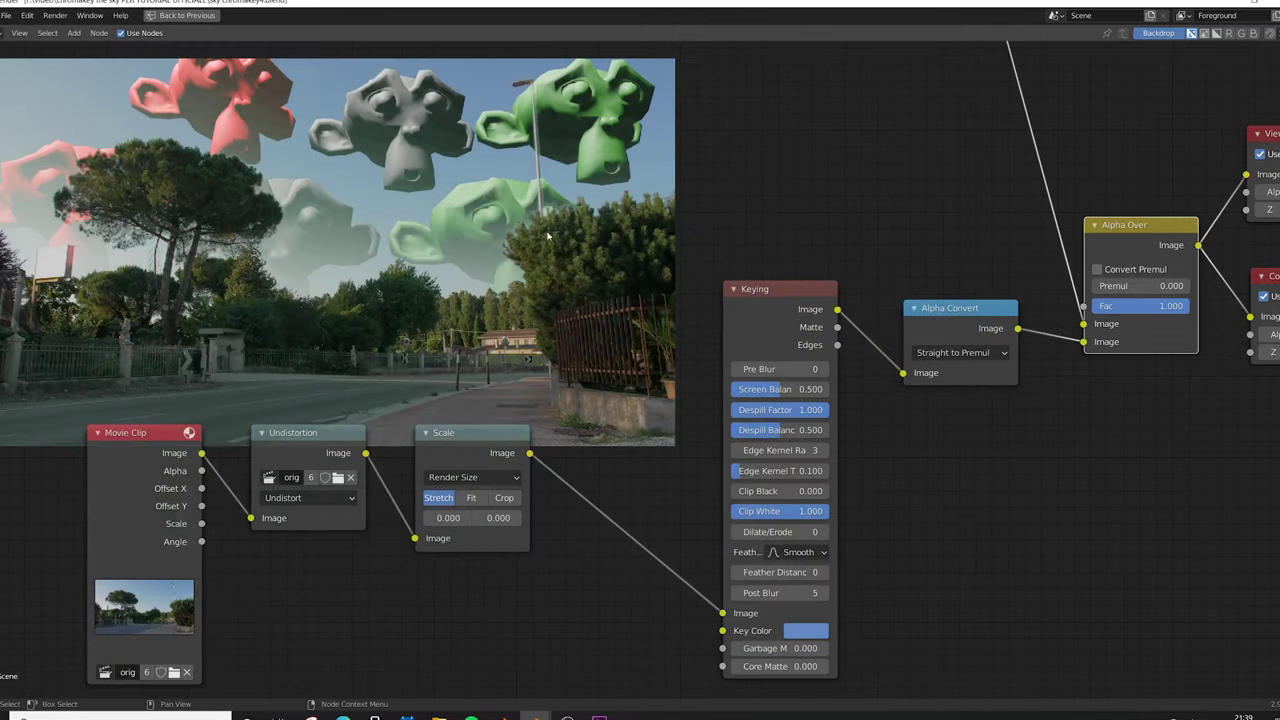
key("alt+v")
key("alt+v")
key("alt+v")
key("alt+v")
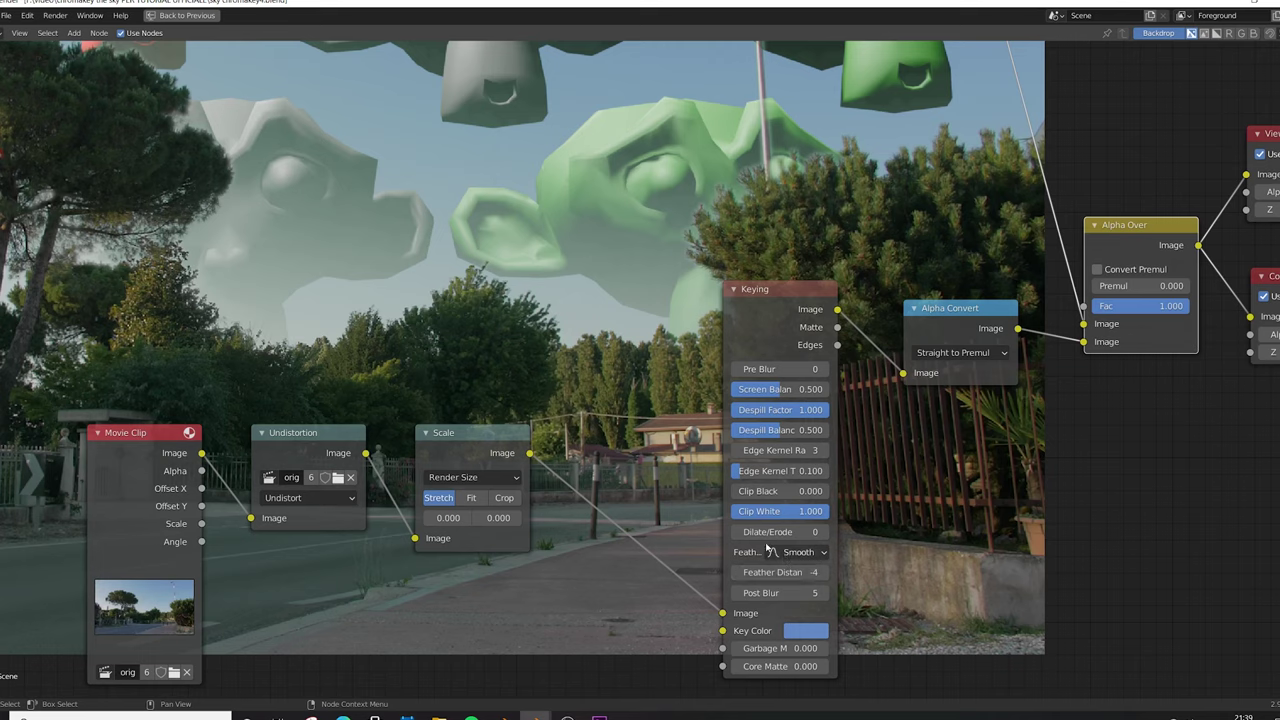
left_click(739, 532)
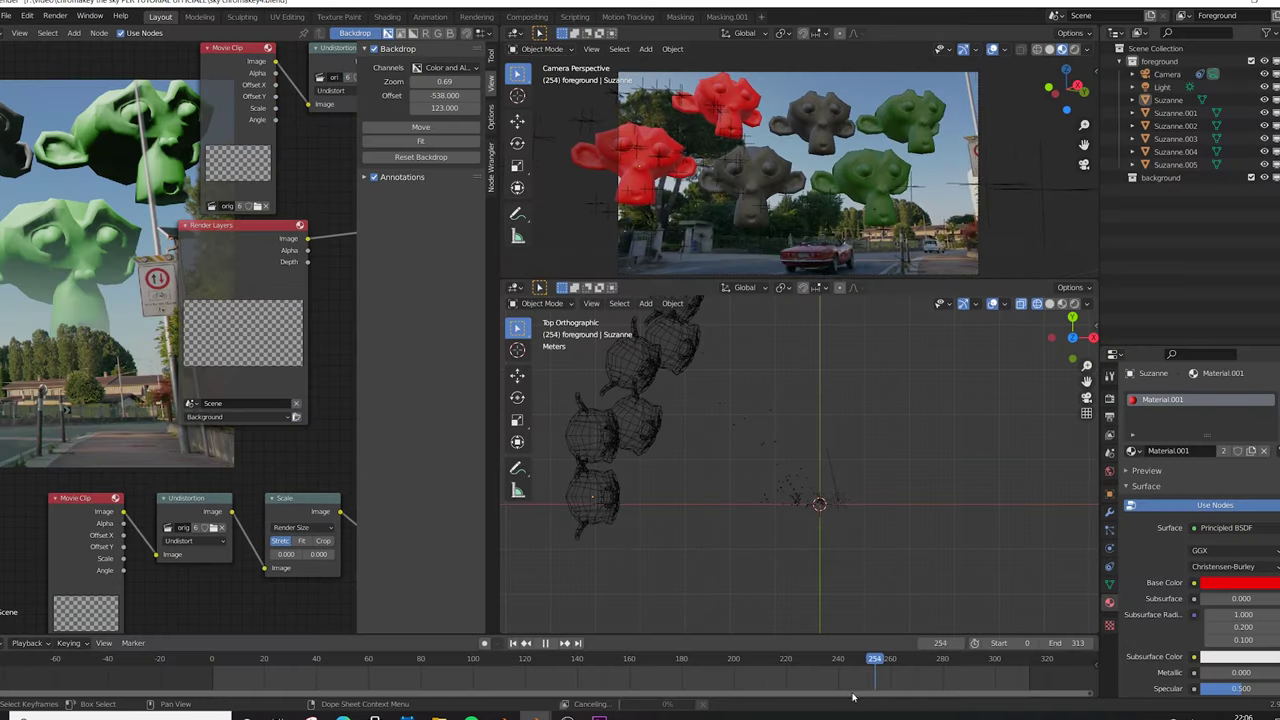
Step: Check the keyed backdrop in a maximised node editor, then save sky chromakey4.blend from Layout
key("ctrl+space")
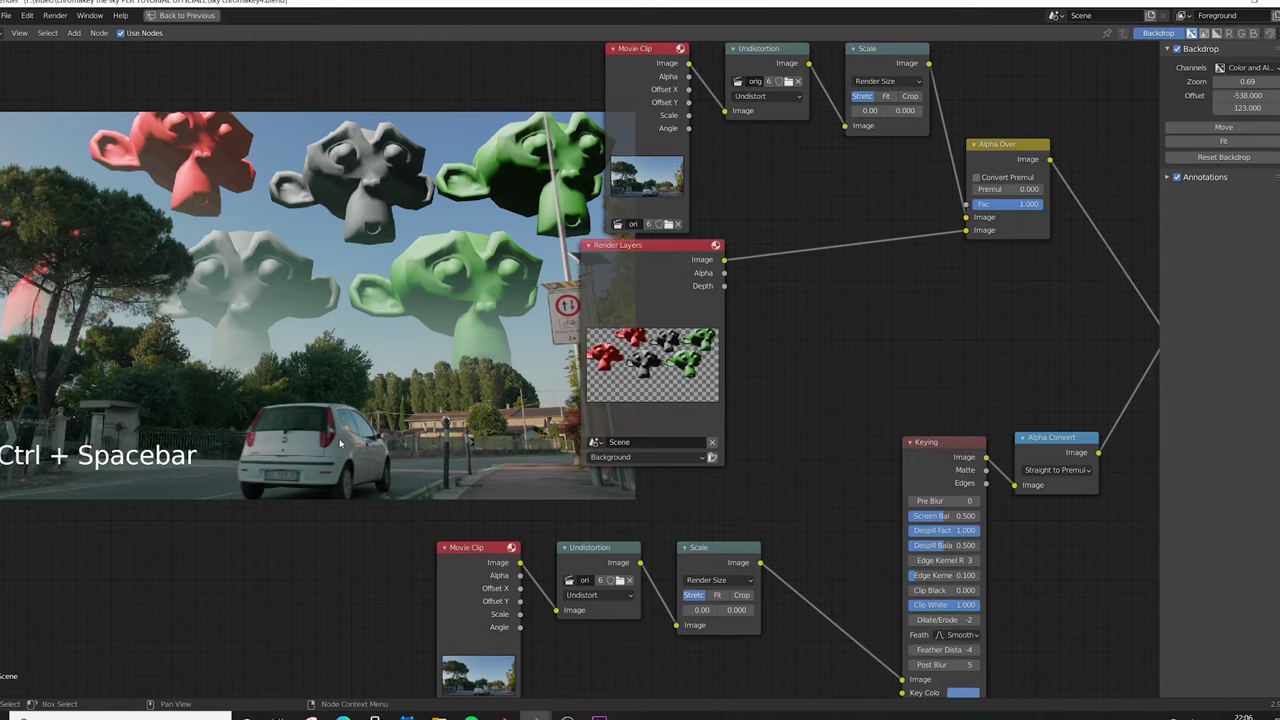
key("v")
key("alt+v")
key("alt+v")
key("alt+v")
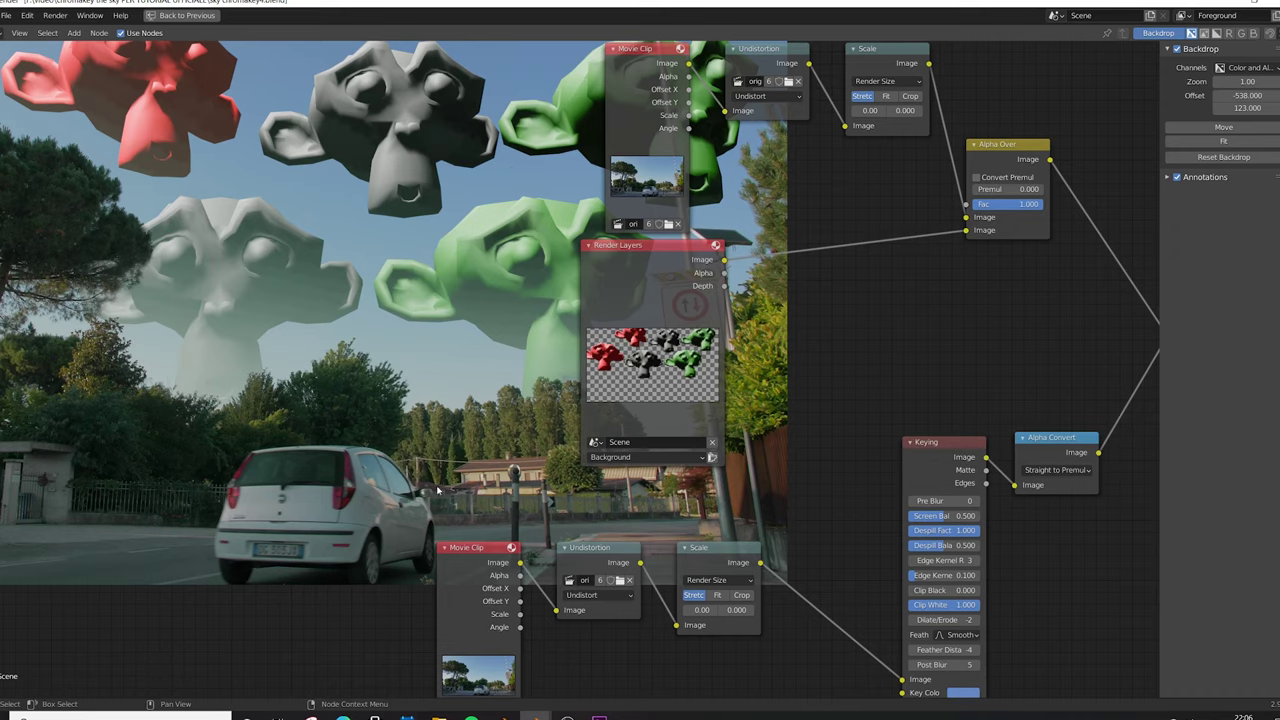
key("ctrl+space")
key("ctrl+s")
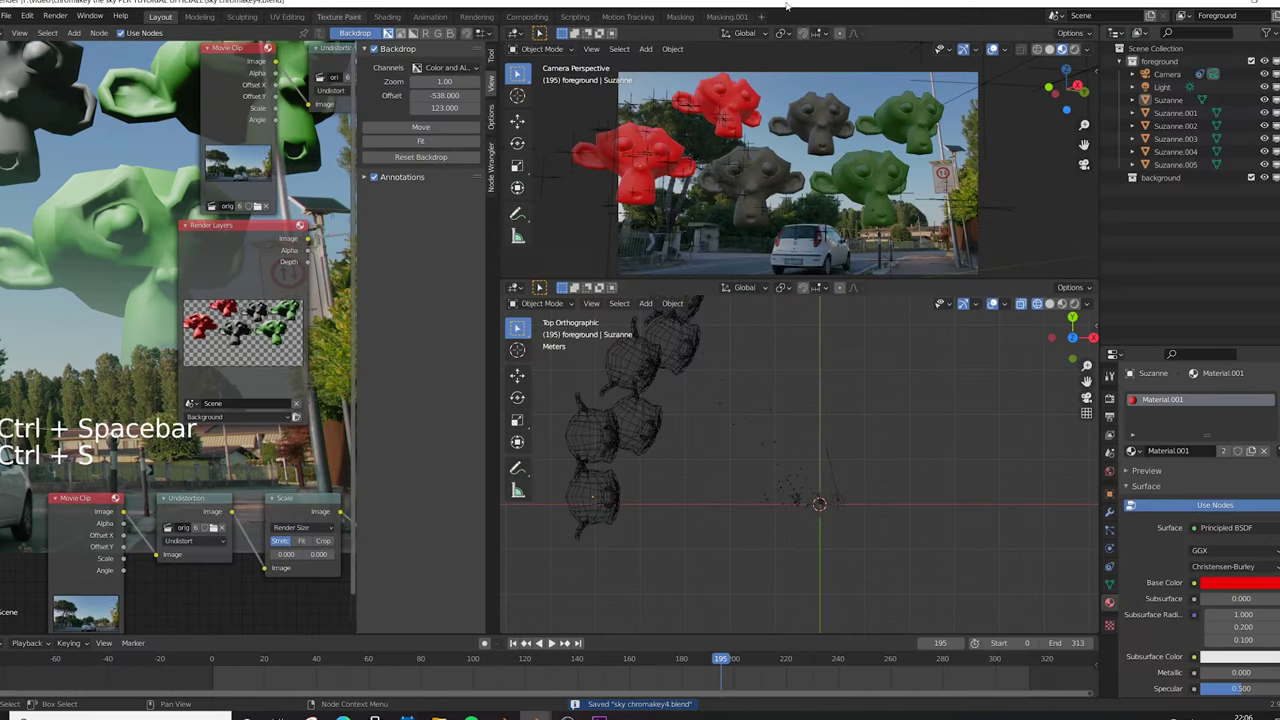
Step: Create a Masking workspace with the colors000.png footage loaded and a new mask
left_click(761, 20)
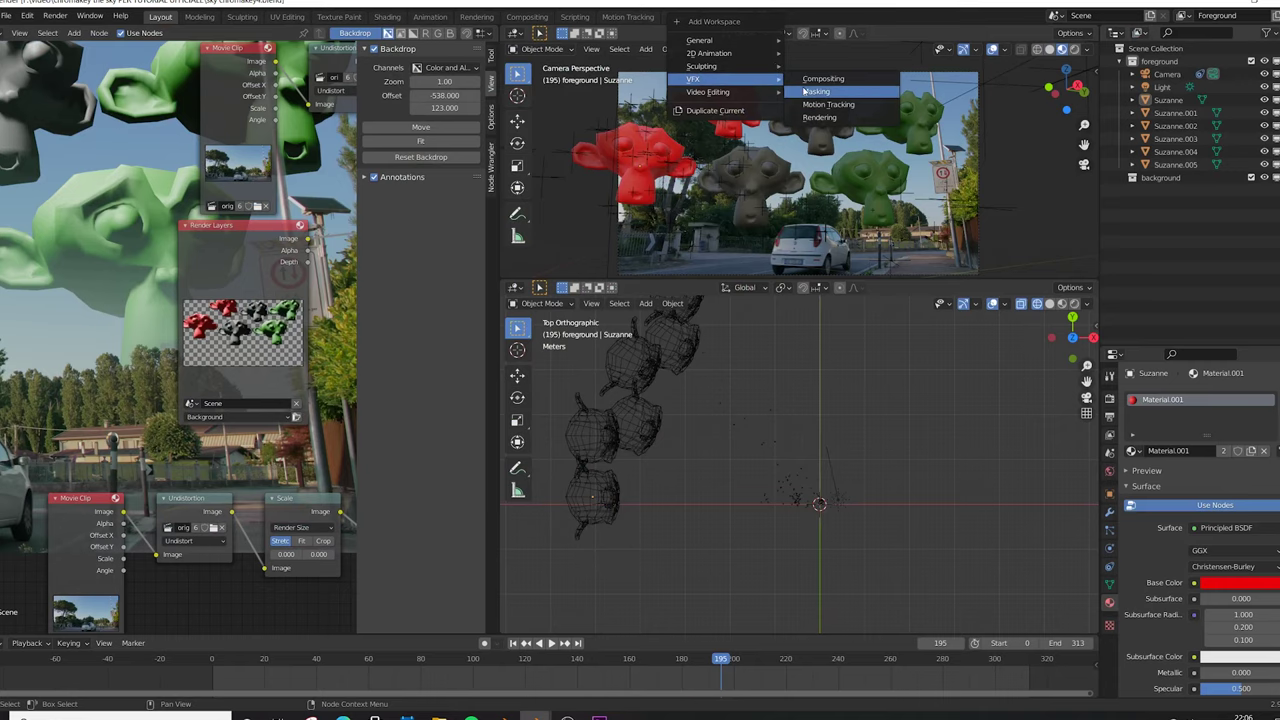
left_click(805, 91)
left_click(477, 278)
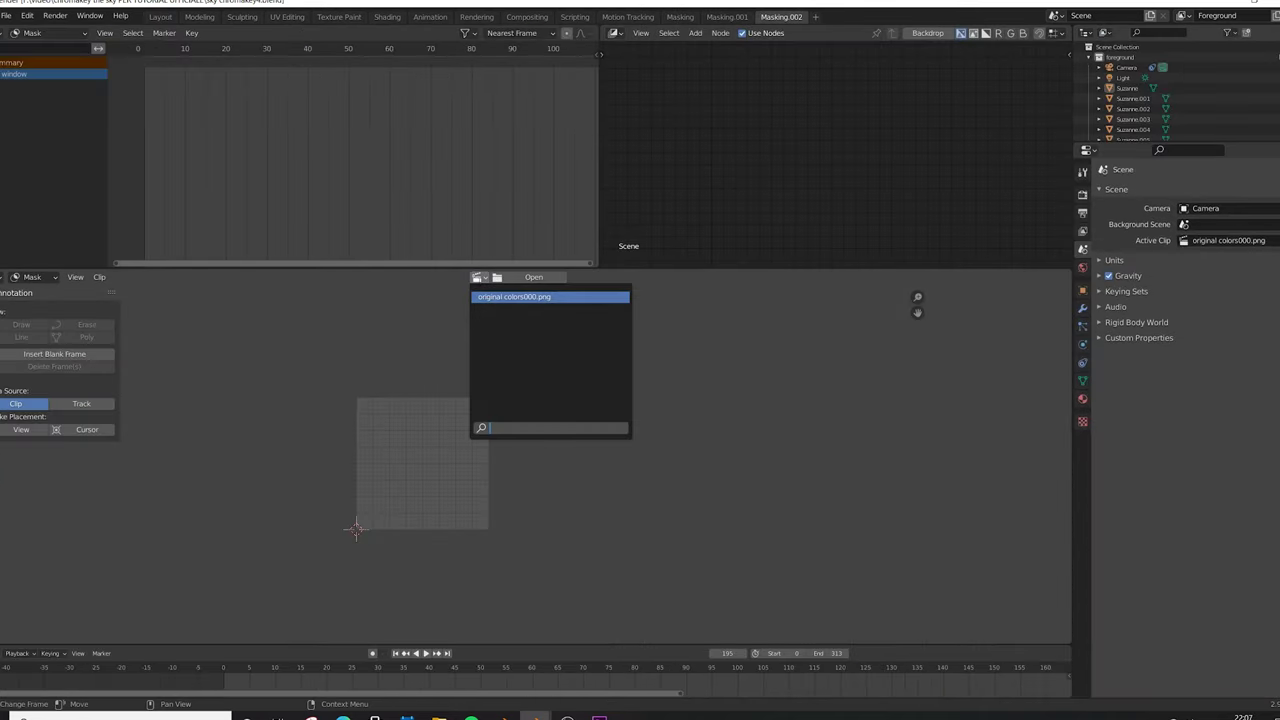
left_click(487, 298)
left_click_drag(858, 268, 858, 112)
left_click(862, 114)
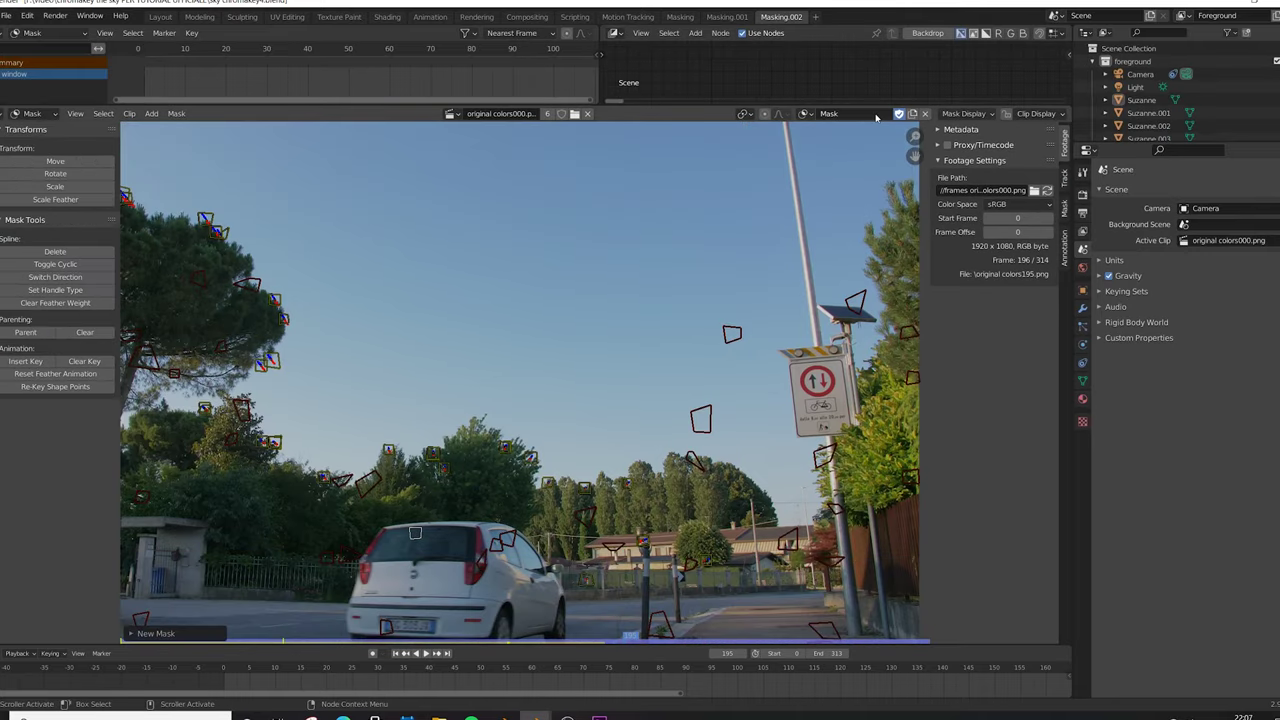
Step: Name the mask 'window core' and place a circle shape on the car's side
double_click(836, 113)
type("window core")
key("Return")
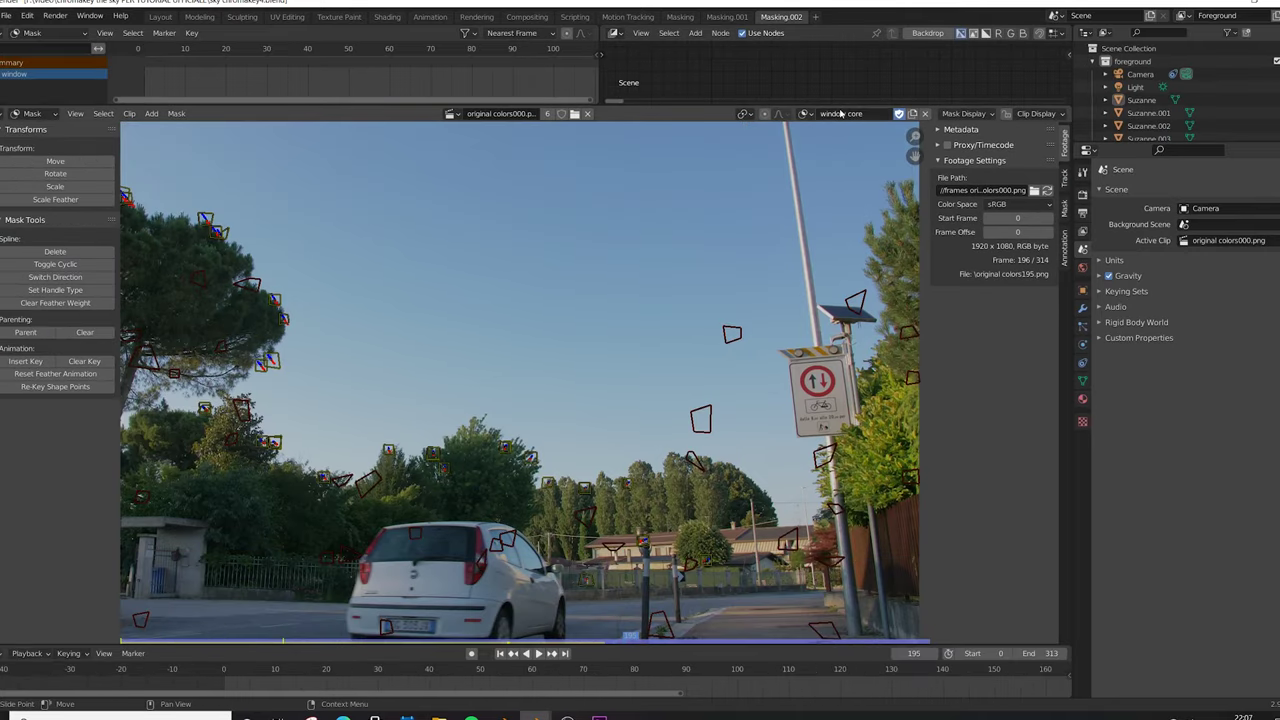
scroll(900, 230, "up", 2)
key("shift+a")
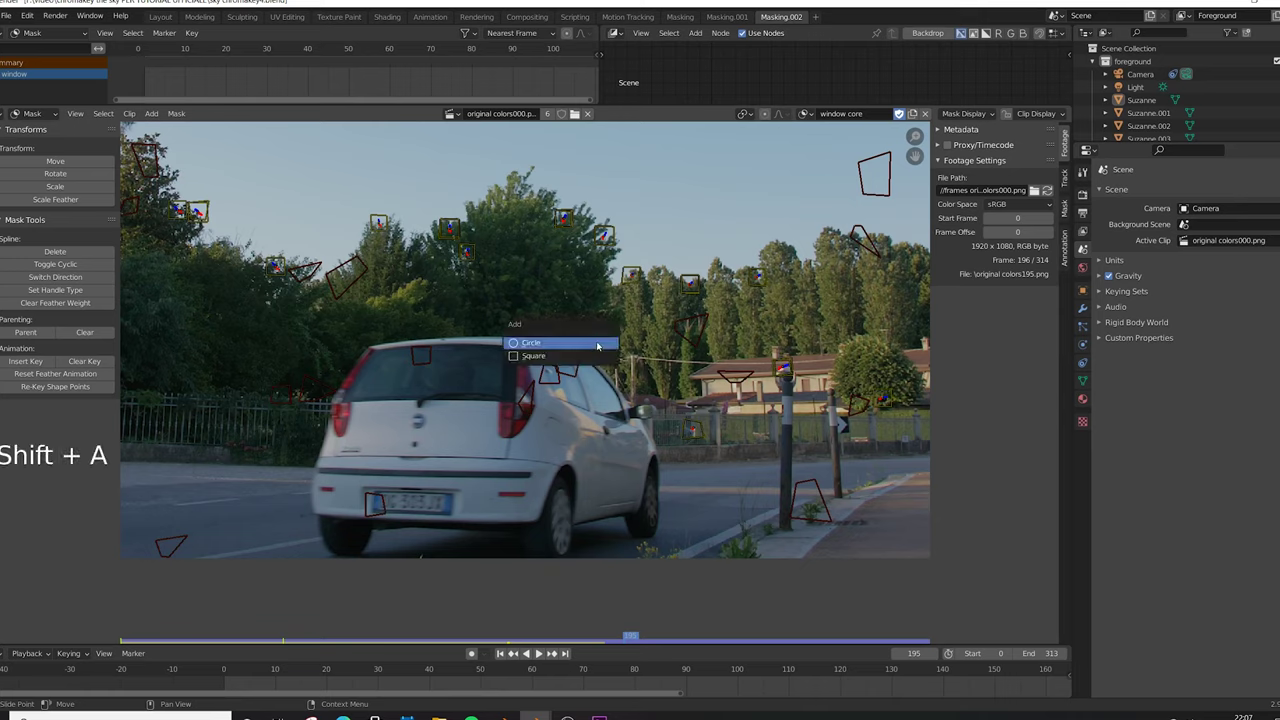
left_click(597, 345)
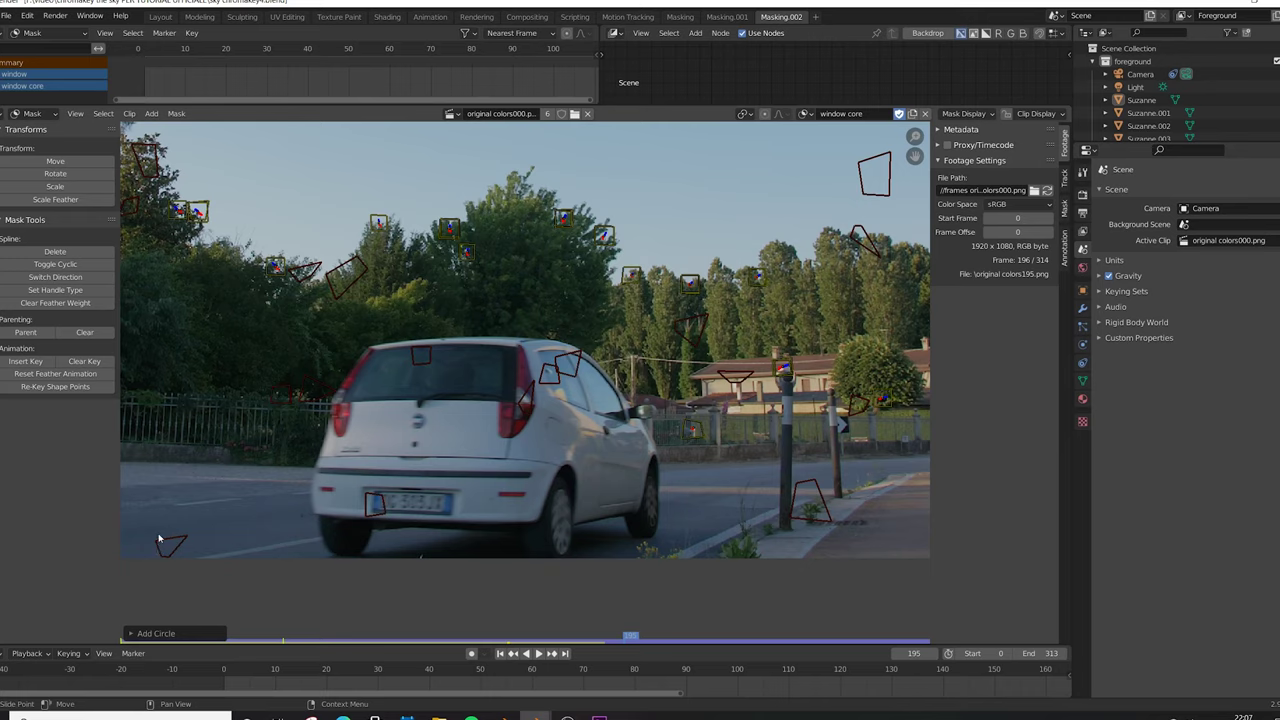
key("g")
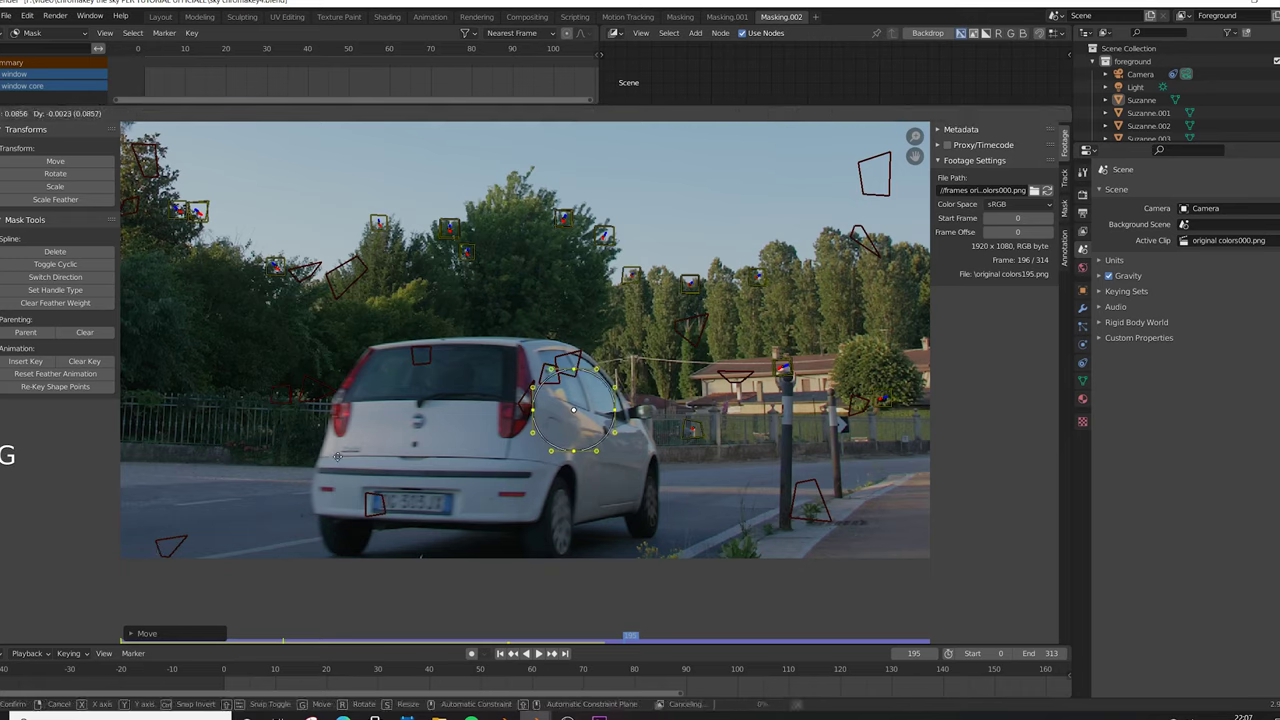
left_click(580, 415)
Step: Keyframe the circle so it sits over the car window at frame 189, then preview playback
left_click_drag(505, 646, 505, 586)
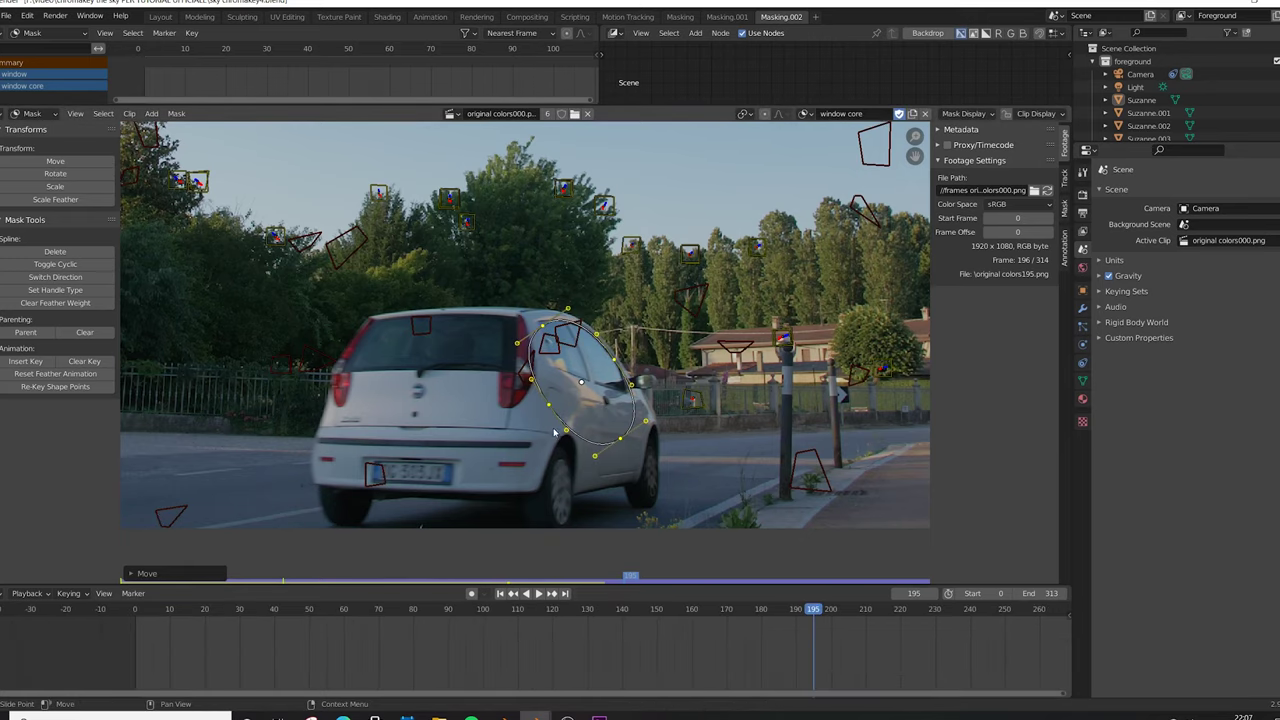
left_click(31, 362)
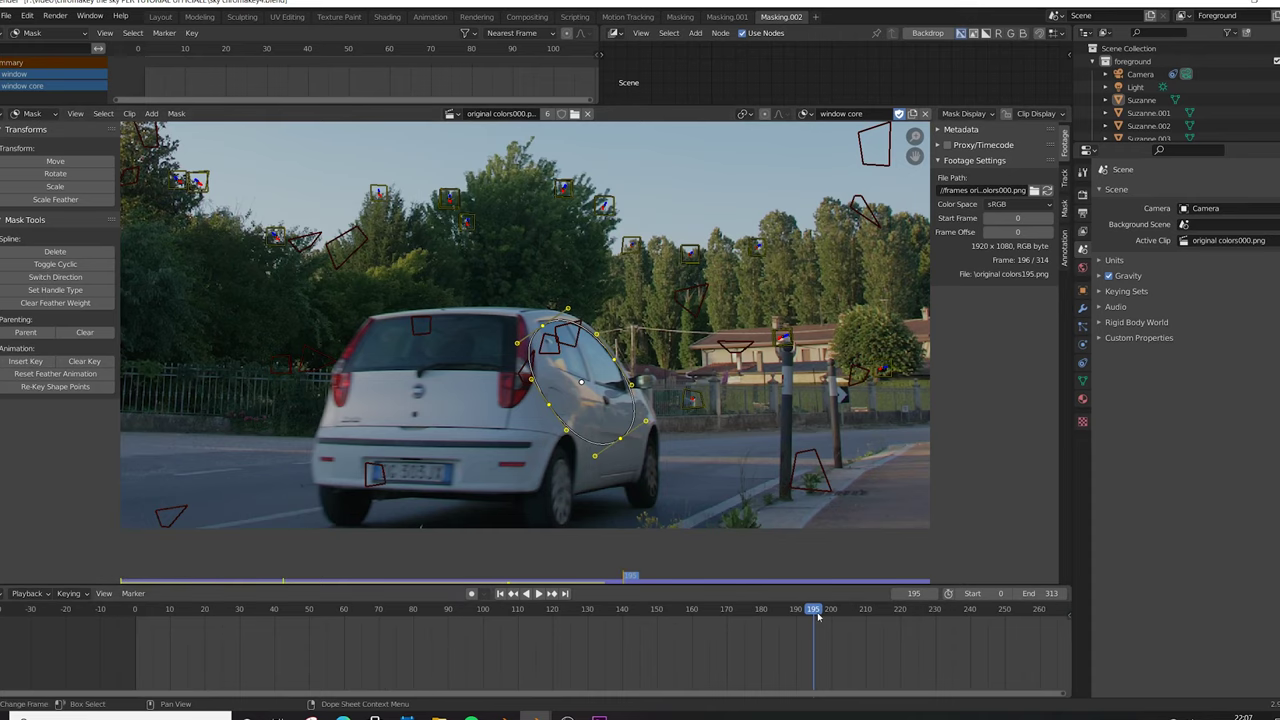
left_click_drag(818, 617, 792, 617)
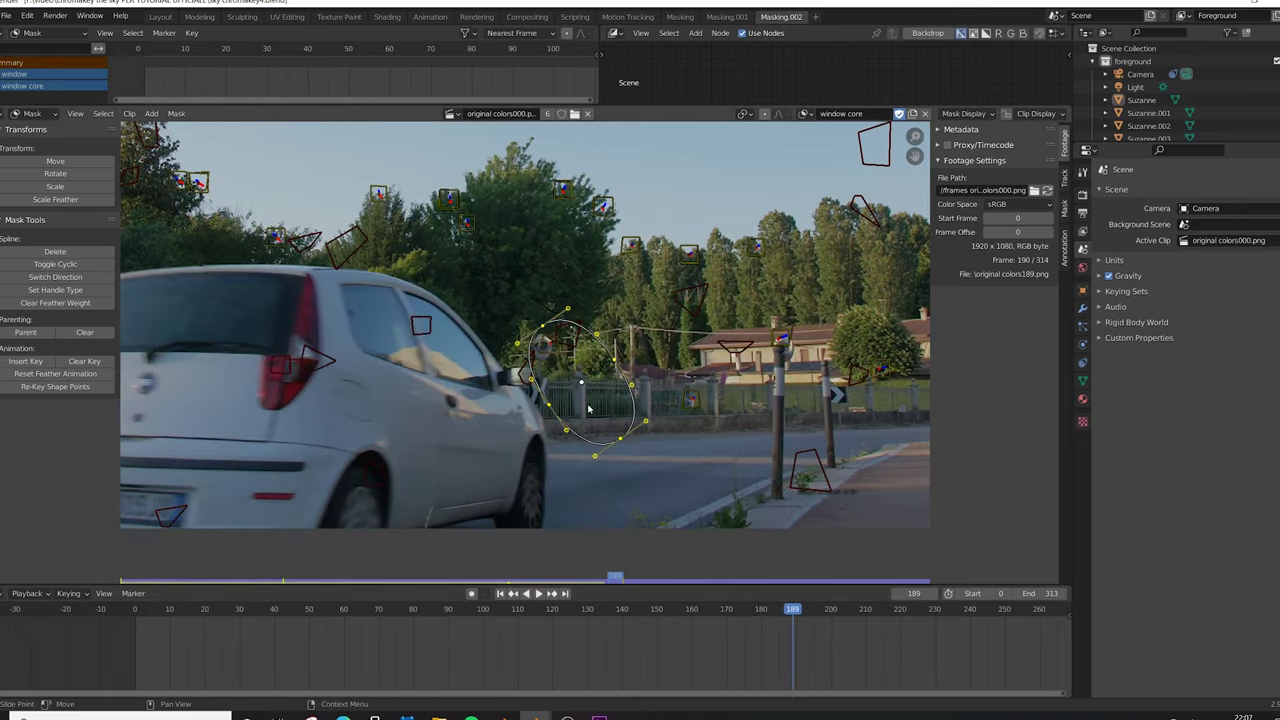
key("g")
left_click(423, 386)
key("r")
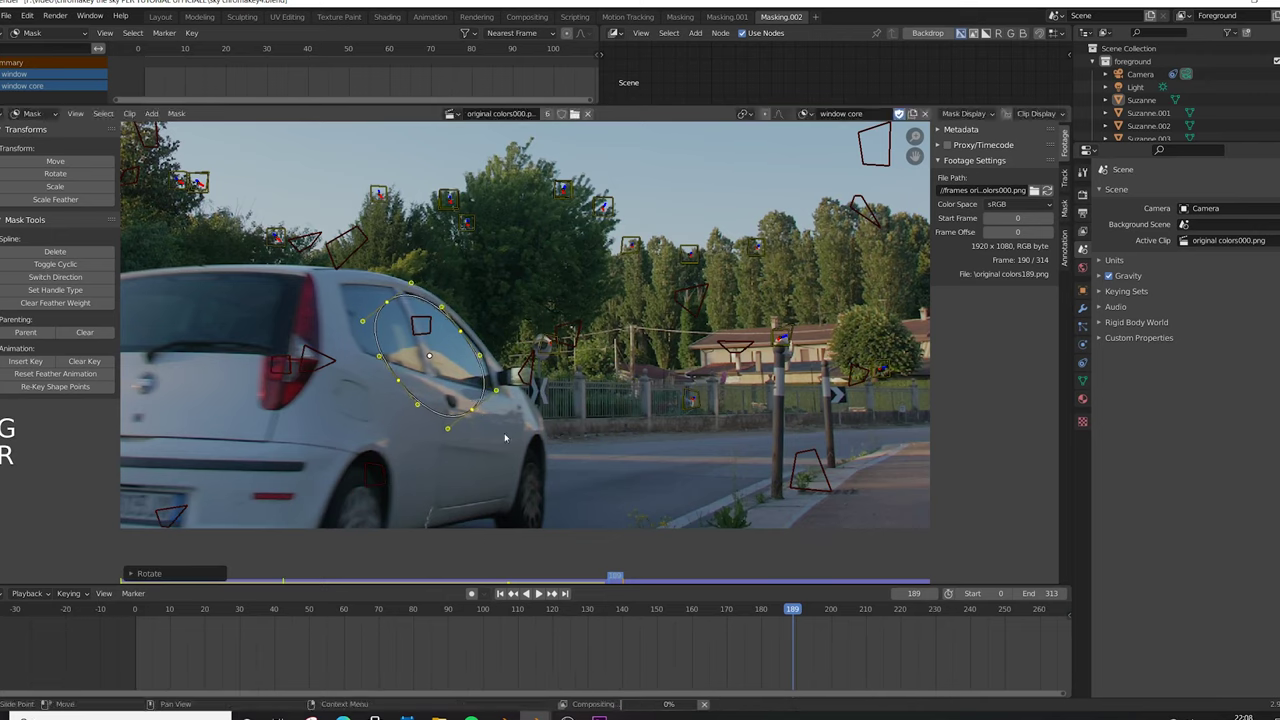
right_click(522, 420)
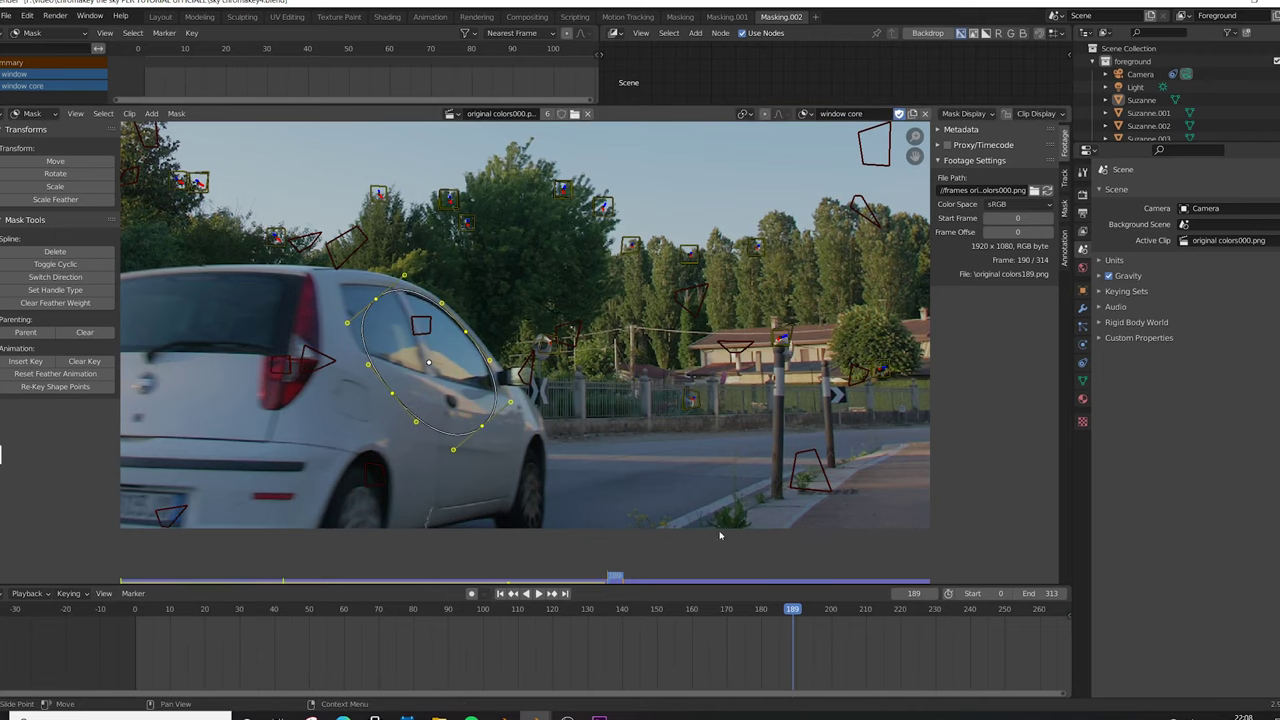
key("space")
key("Escape")
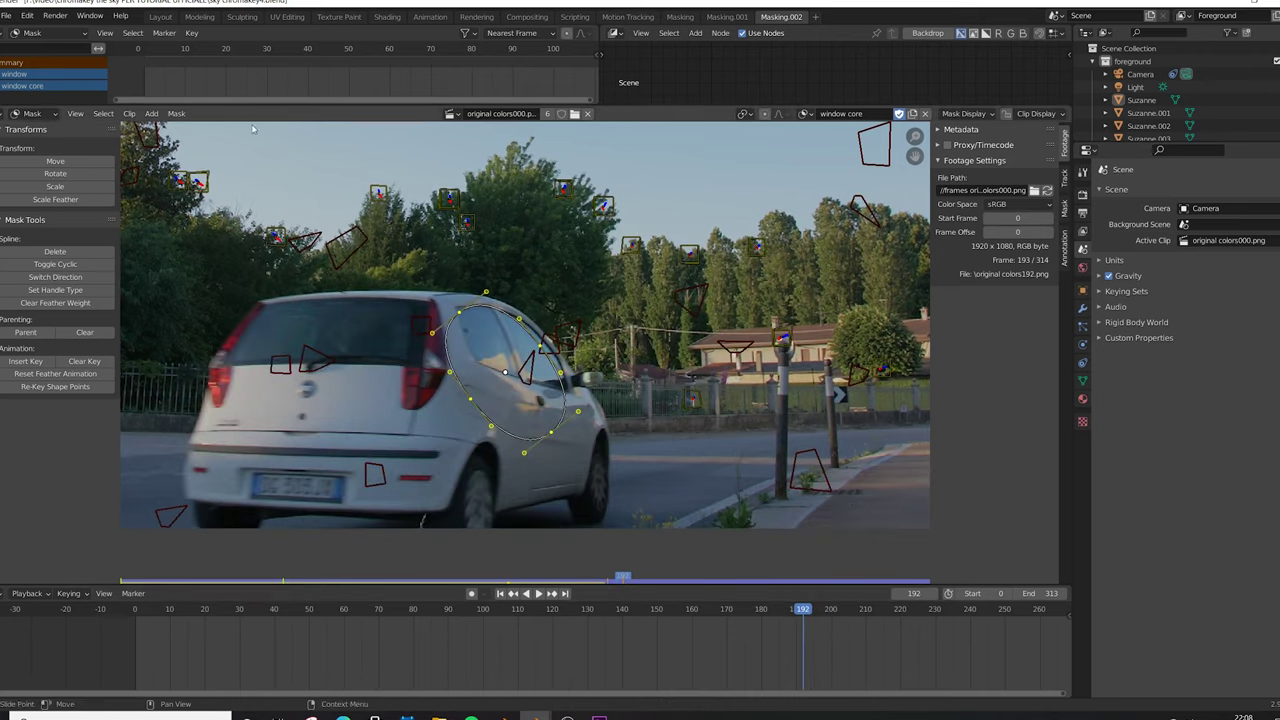
Step: Add a Mask node to the compositor in the maximised Layout node editor
left_click(160, 16)
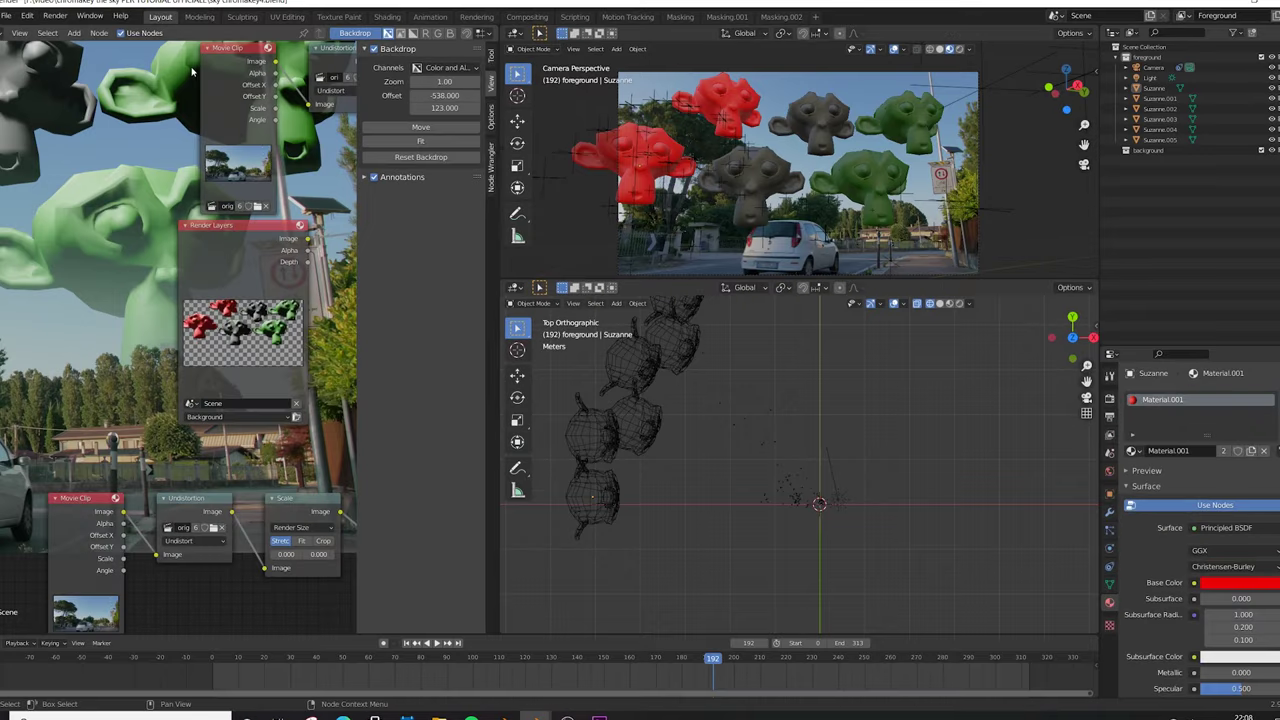
key("ctrl+space")
scroll(697, 627, "up", 2)
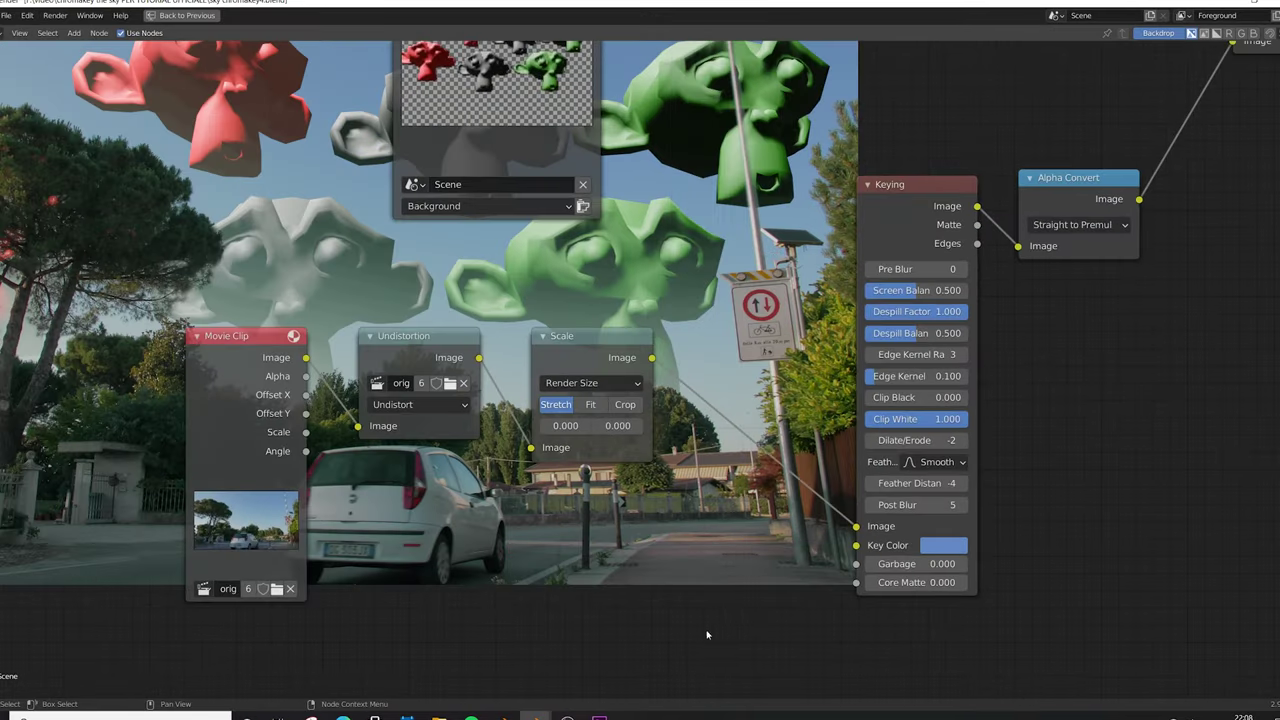
key("shift+a")
left_click(655, 563)
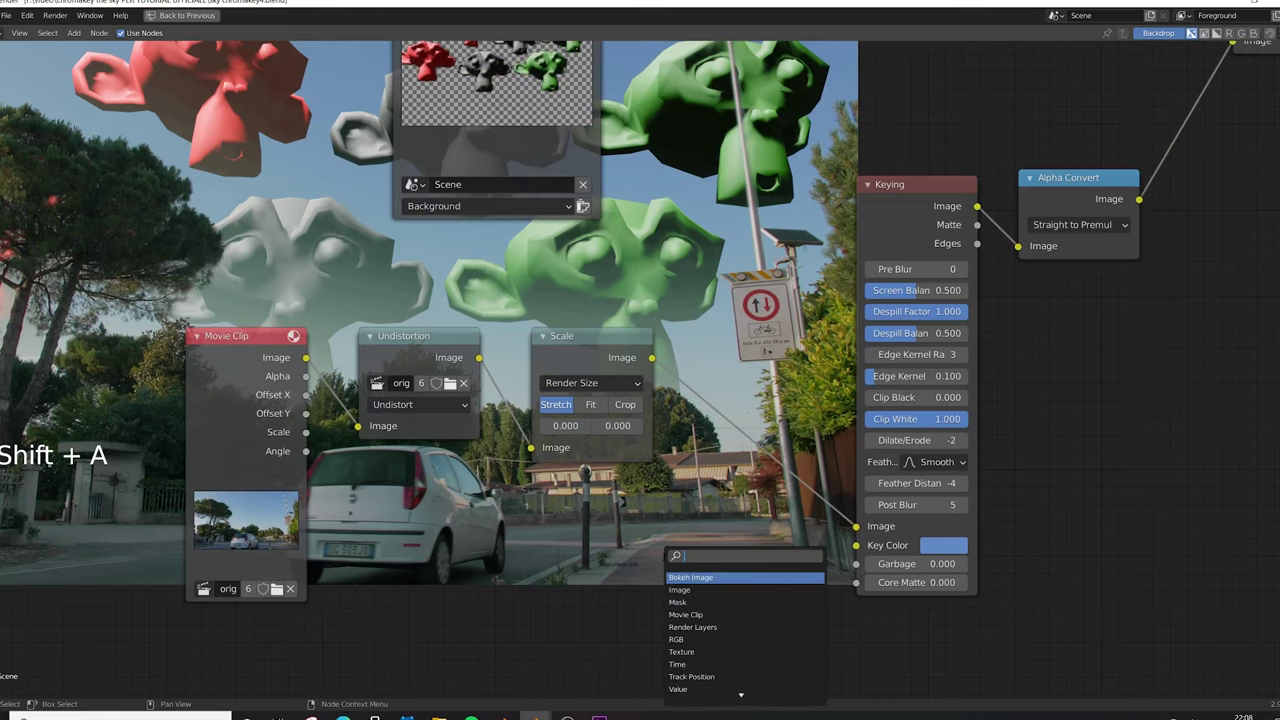
type("mask")
key("Return")
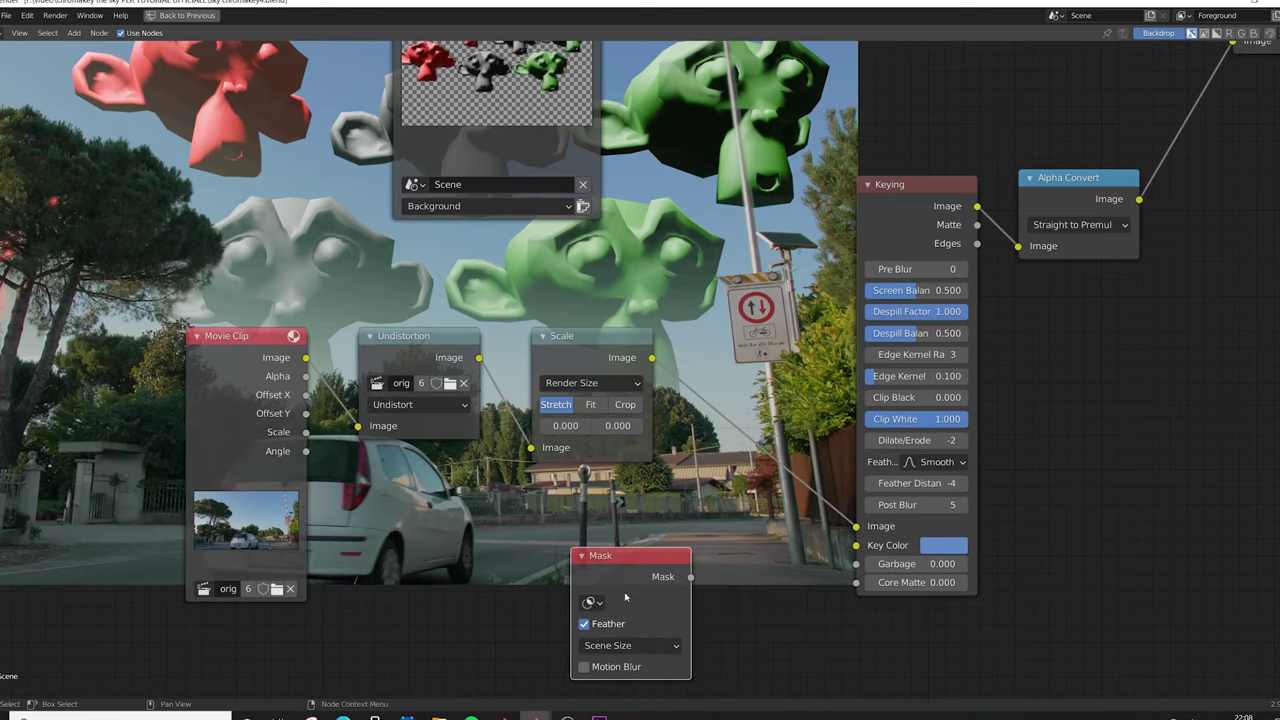
Step: Set the Mask node to 'window core', link it to Keying's Core Matte, and render
left_click(591, 602)
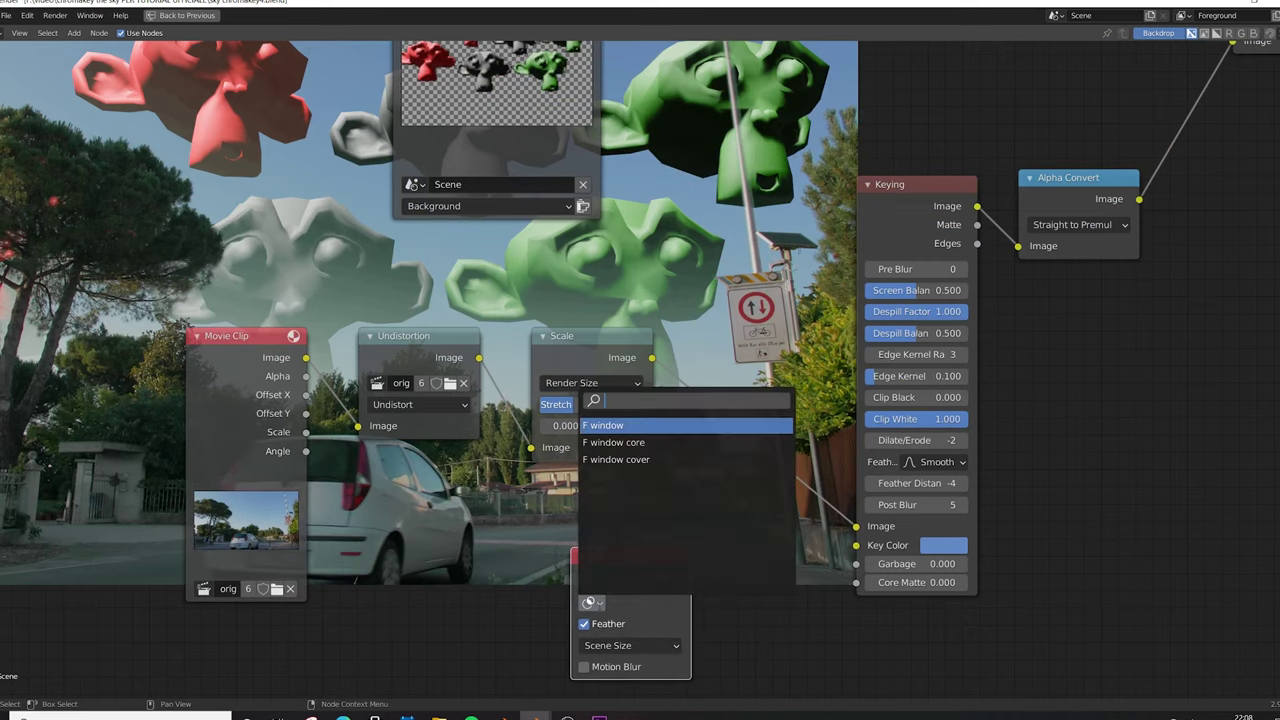
left_click(616, 442)
left_click_drag(691, 576, 856, 588)
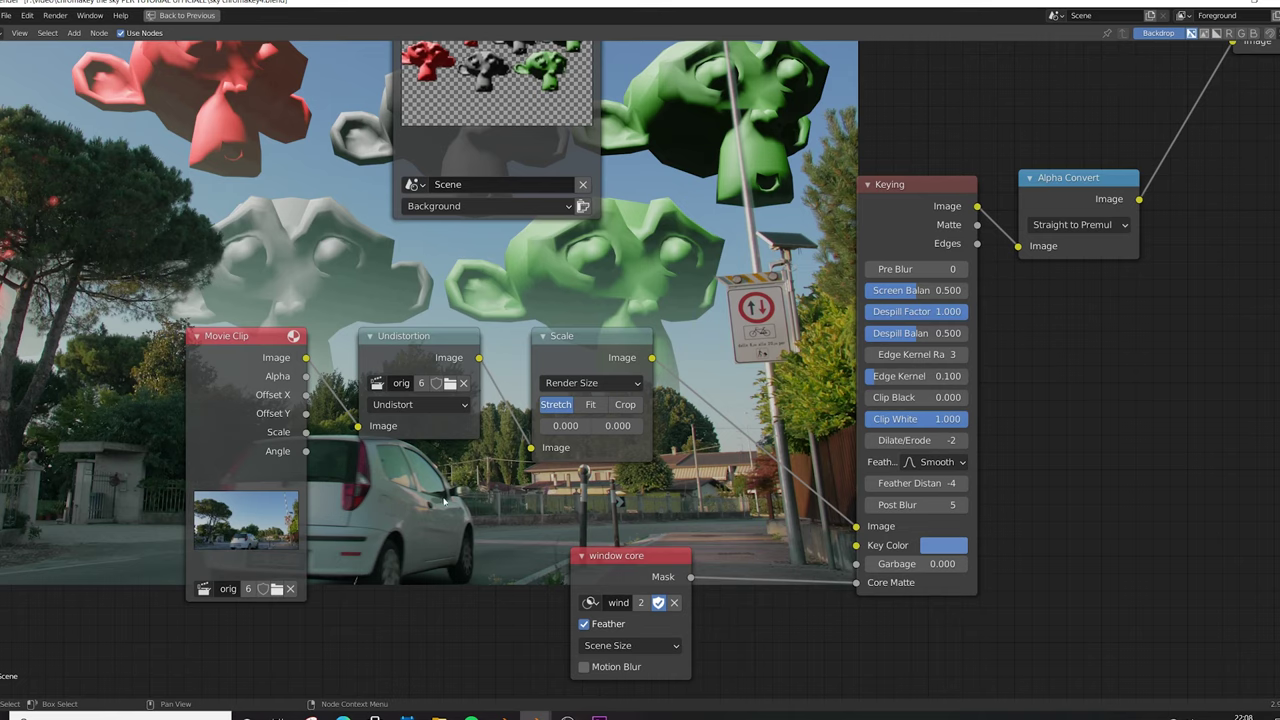
key("F12")
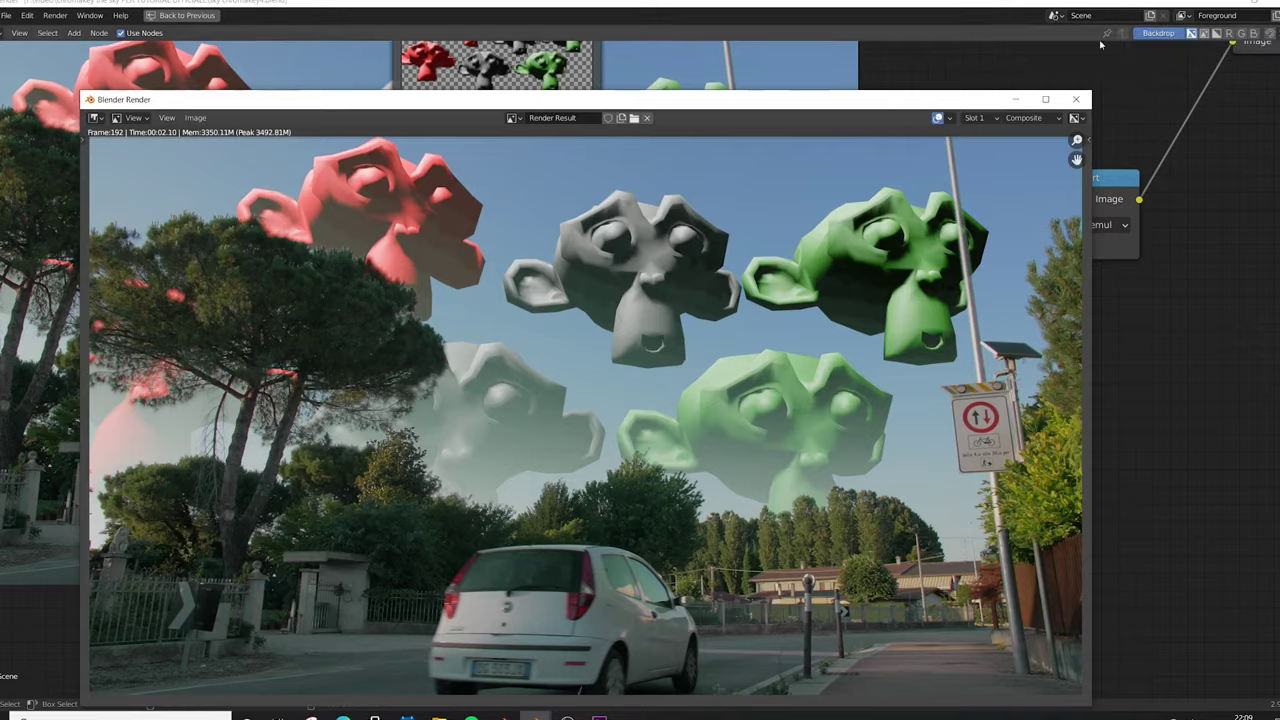
Step: Close the Blender Render result window
left_click(1076, 99)
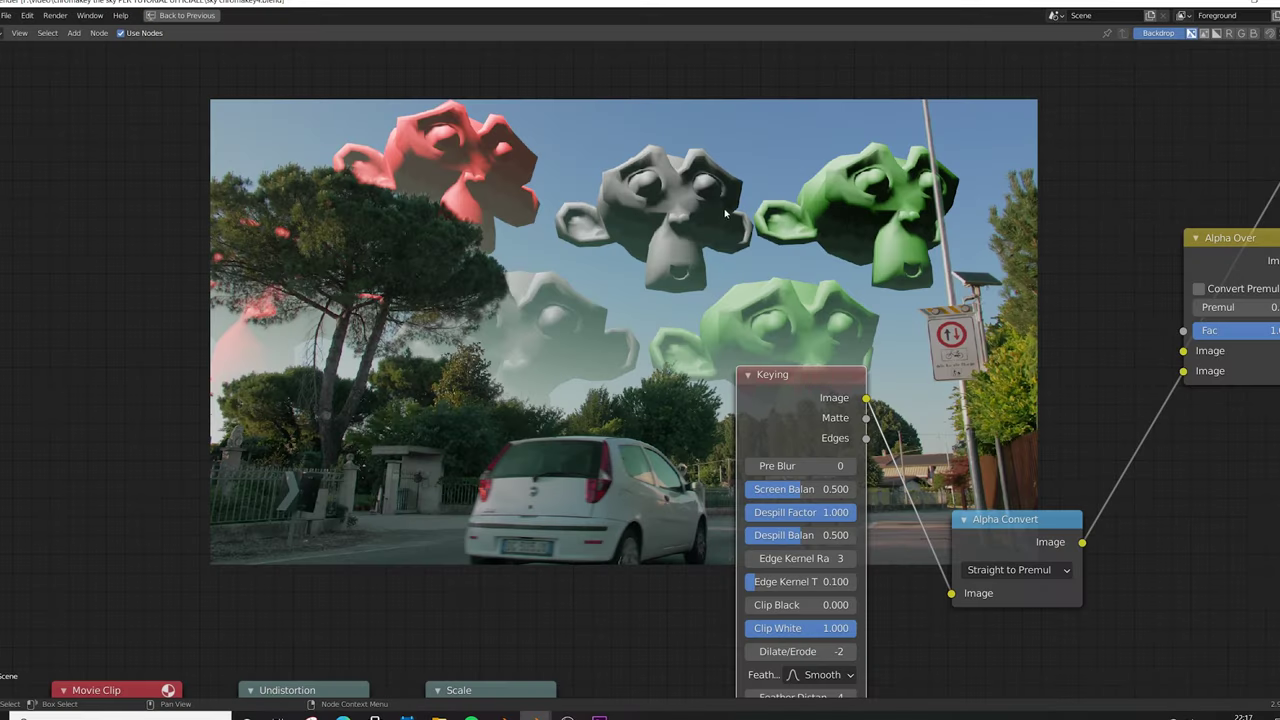
Step: Move the Render Layers node to a clear spot in the node tree
key("Home")
key("g")
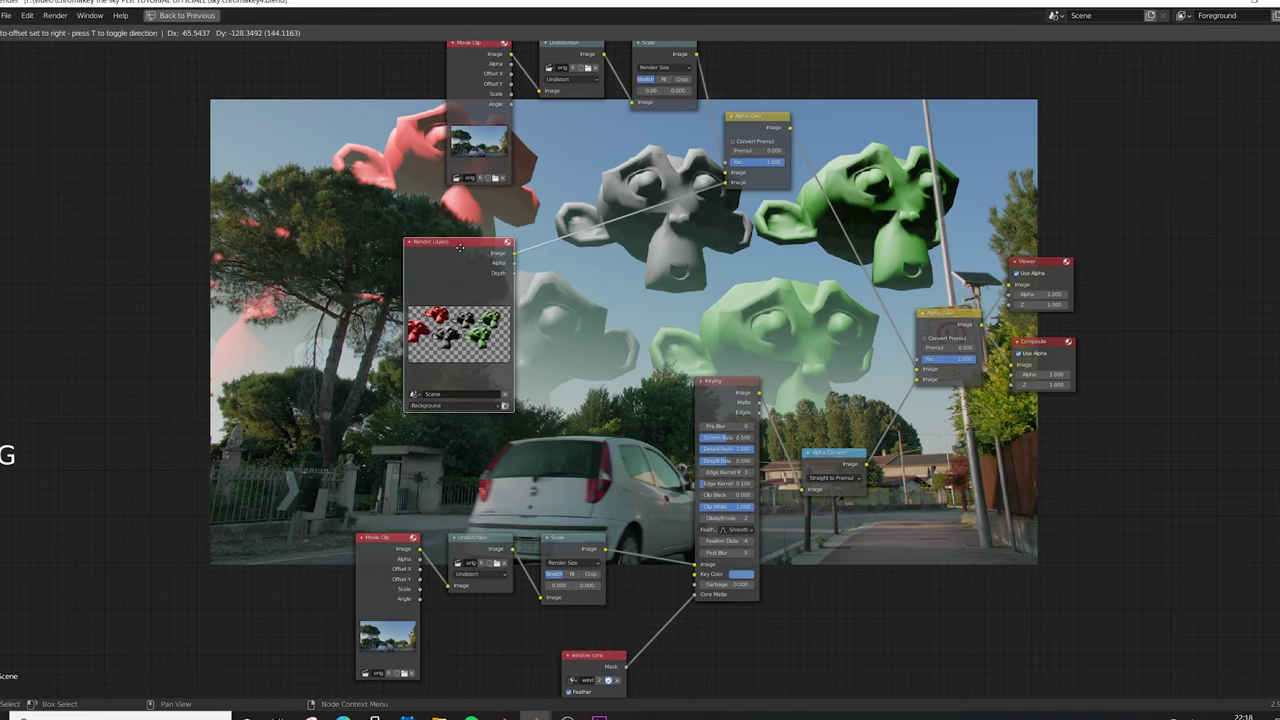
left_click(468, 247)
scroll(550, 252, "up", 4)
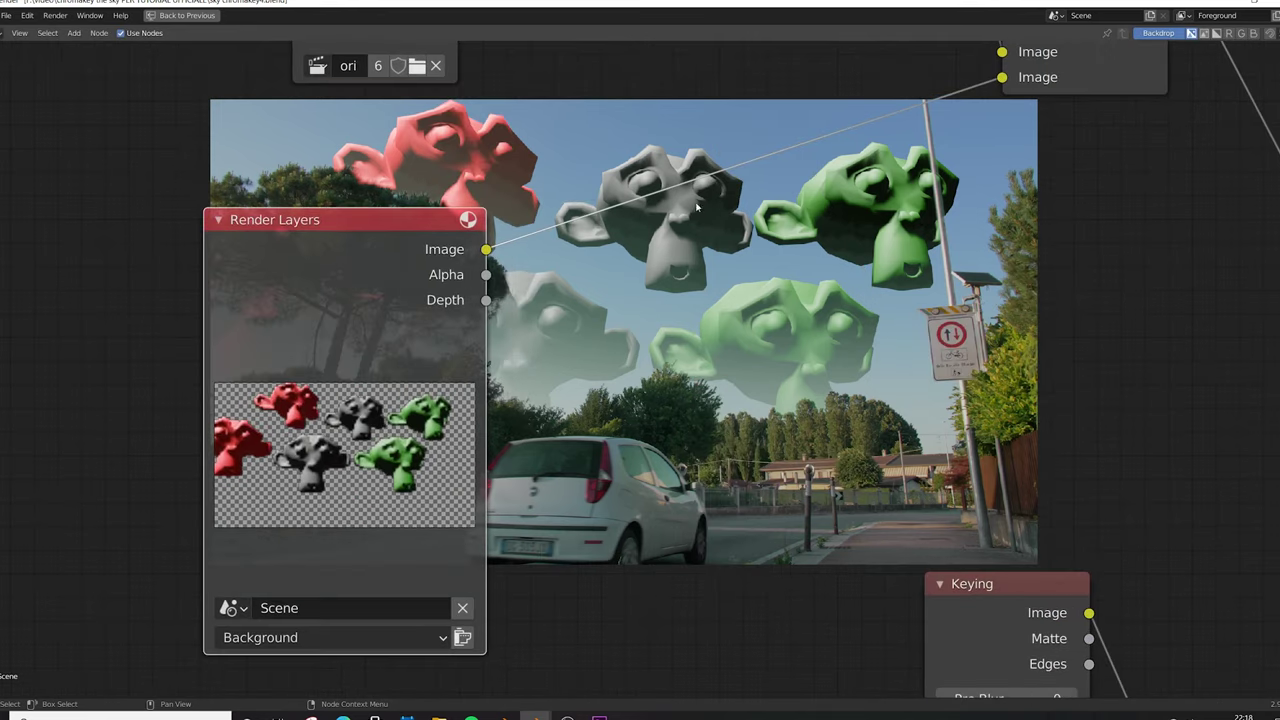
Step: Insert a Gaussian Blur node after Render Layers with X 2, Y 2 and Size 0.800
key("shift+a")
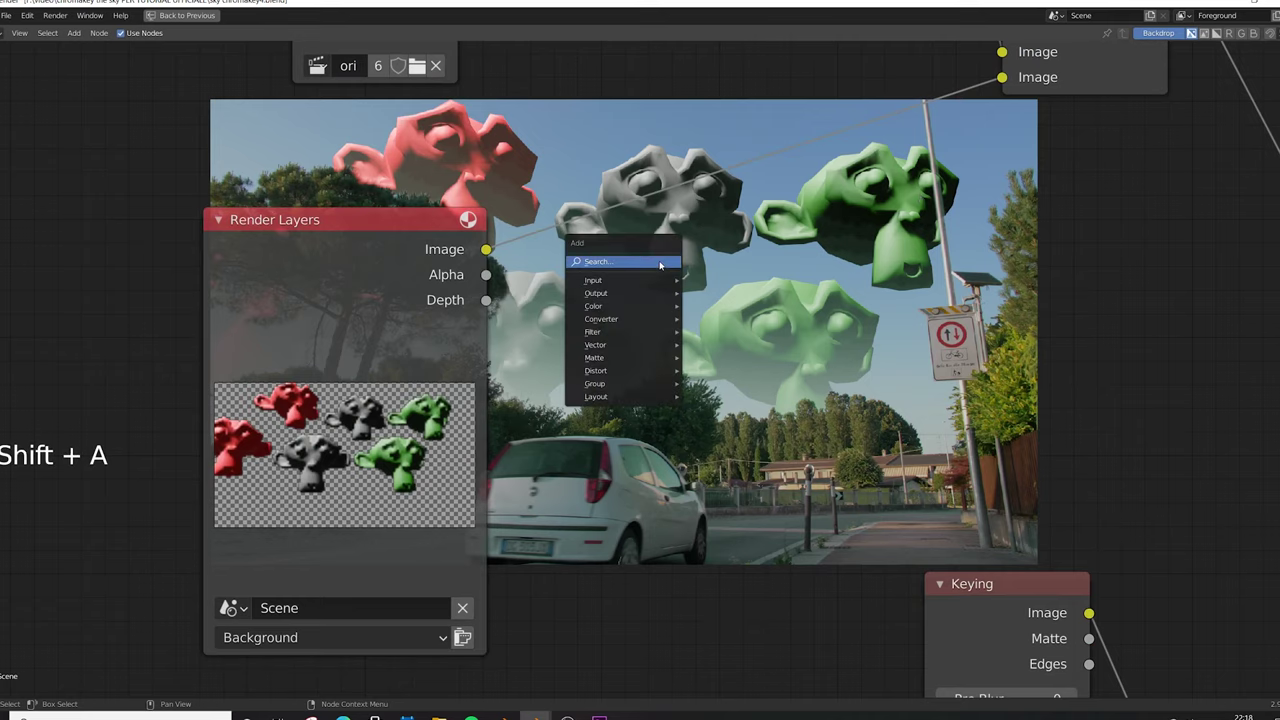
type("blur")
key("Return")
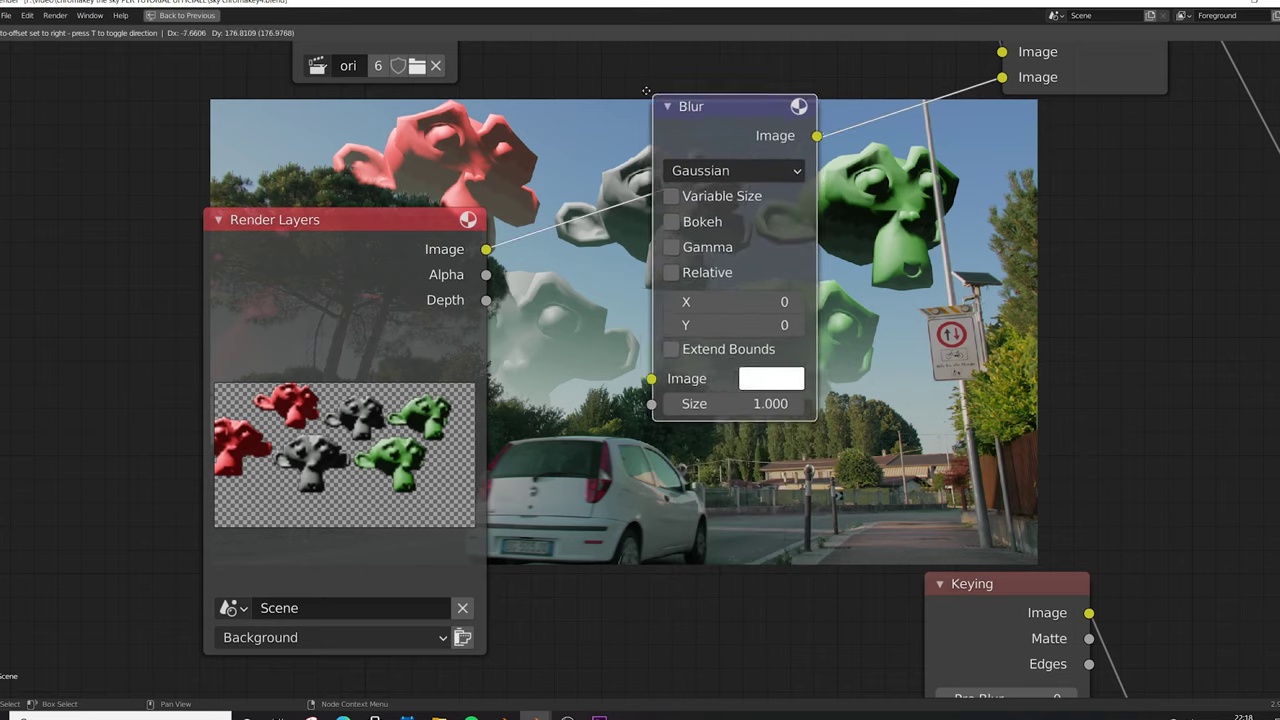
scroll(730, 400, "down", 2)
key("g")
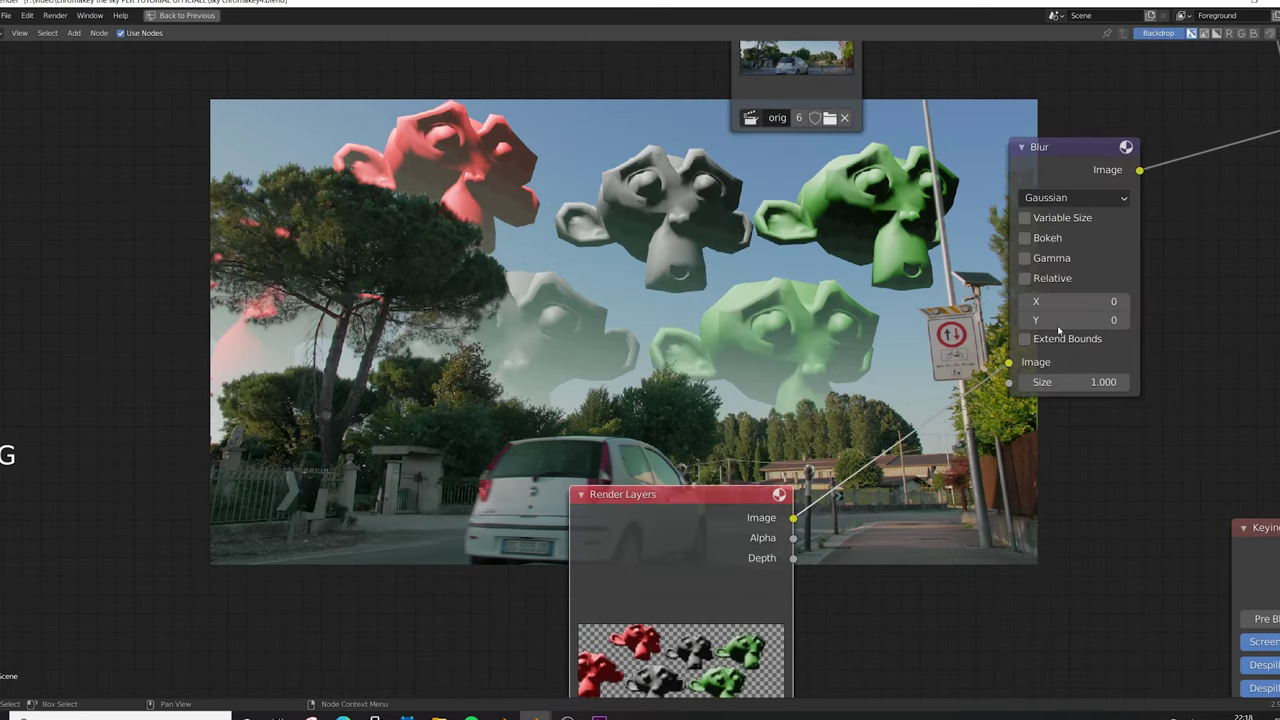
scroll(1157, 325, "up", 1)
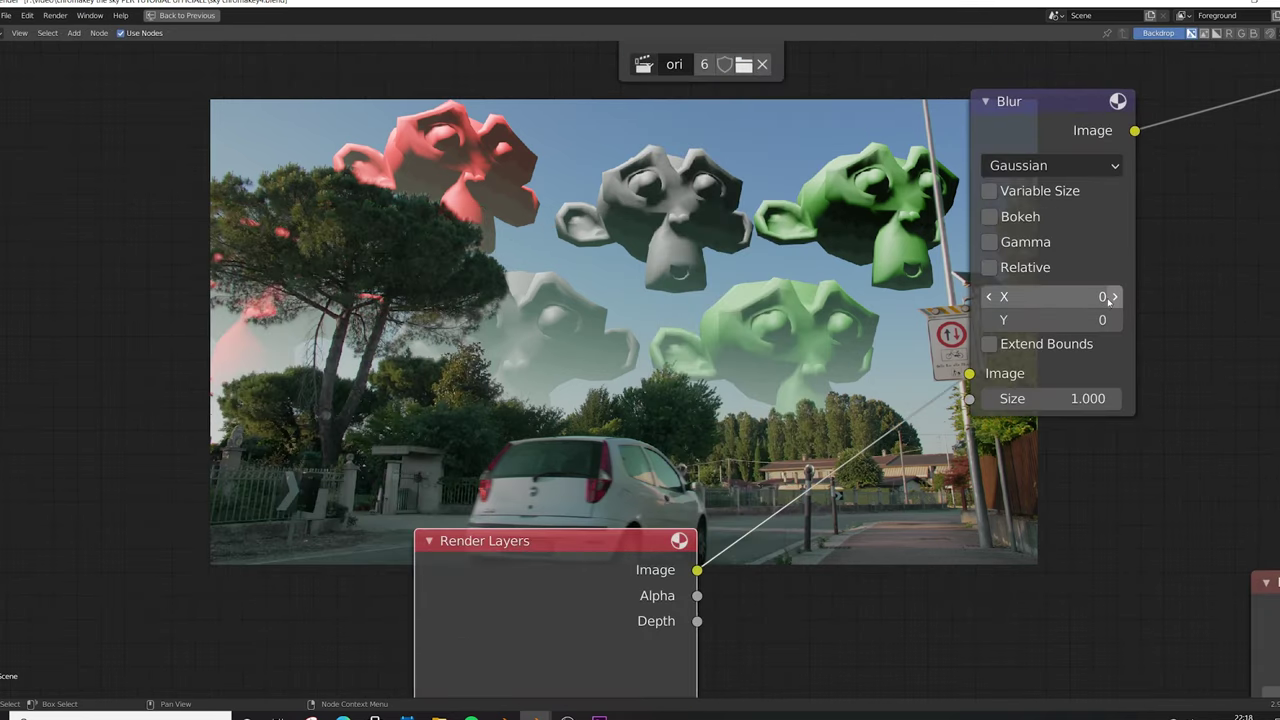
left_click(1116, 297)
left_click(1116, 320)
left_click(1116, 320)
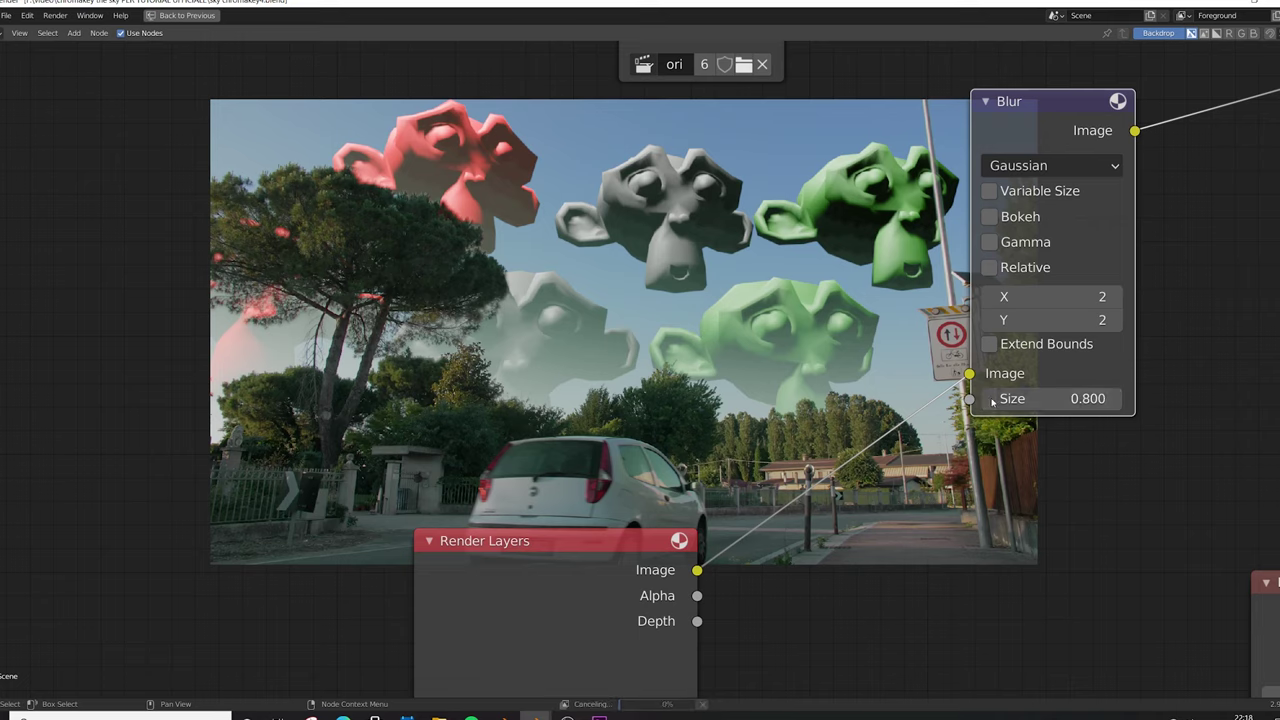
Step: Frame all nodes and save sky chromakey4.blend
key("Home")
key("ctrl+s")
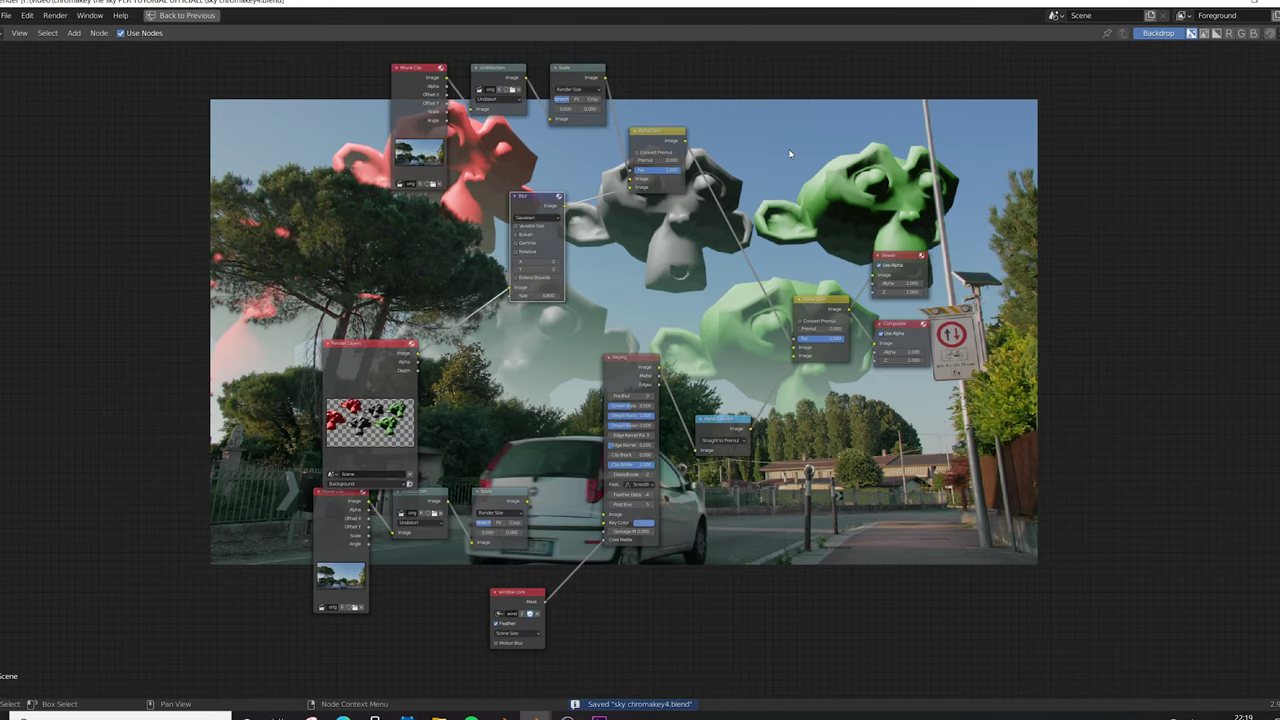